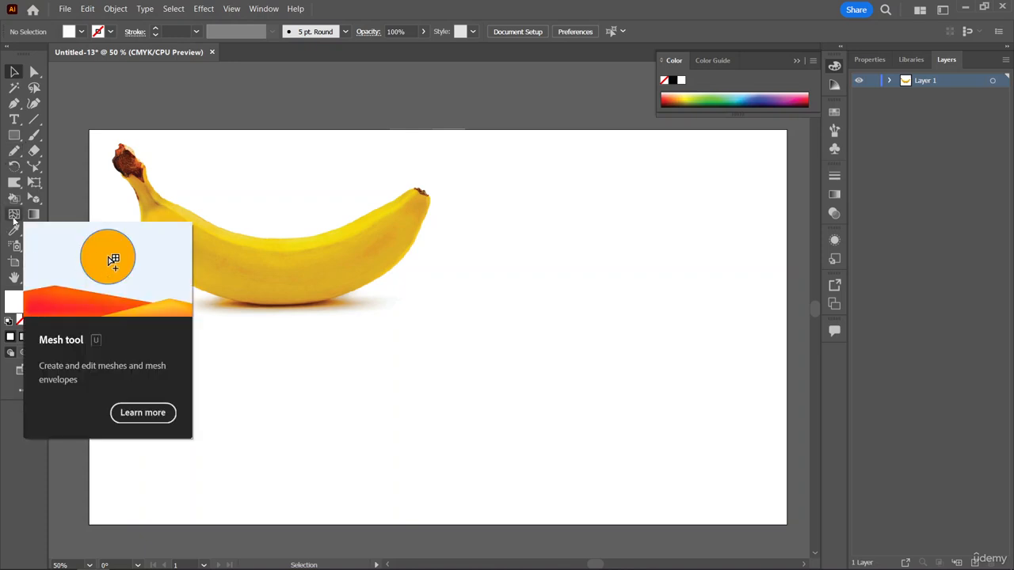
Draw a white, strokeless rectangle about 372 × 276 pt in the blank area to the right of the banana.
{"action": "left_click", "coordinate": [14, 215]}
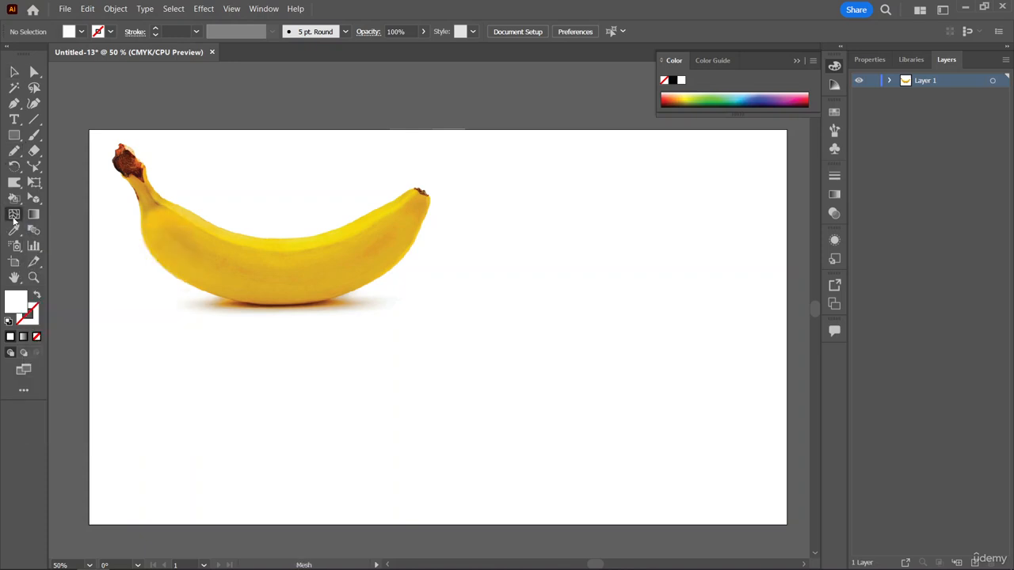
{"action": "left_click", "coordinate": [16, 136]}
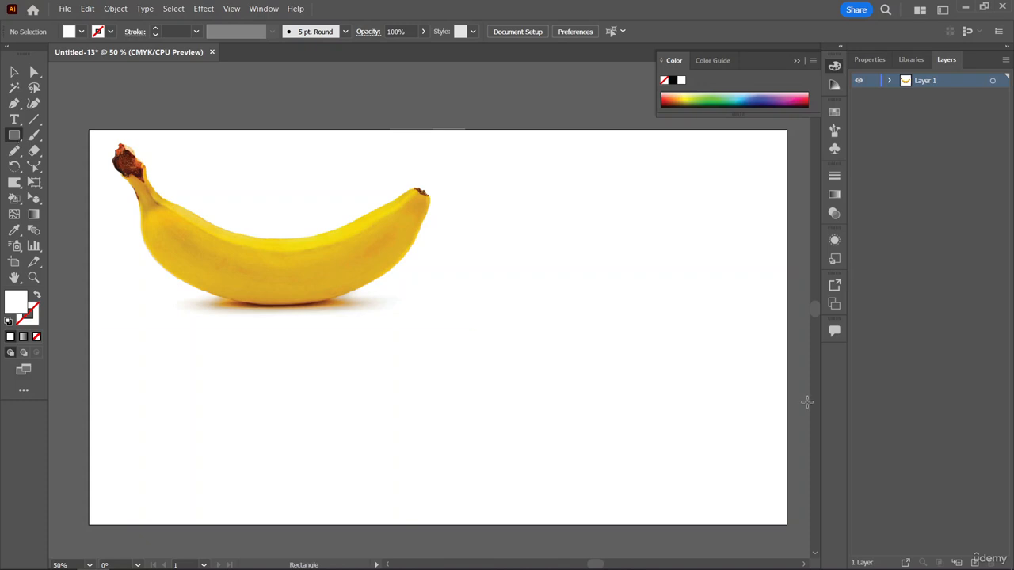
{"action": "left_click_drag", "start_coordinate": [542, 215], "coordinate": [758, 373]}
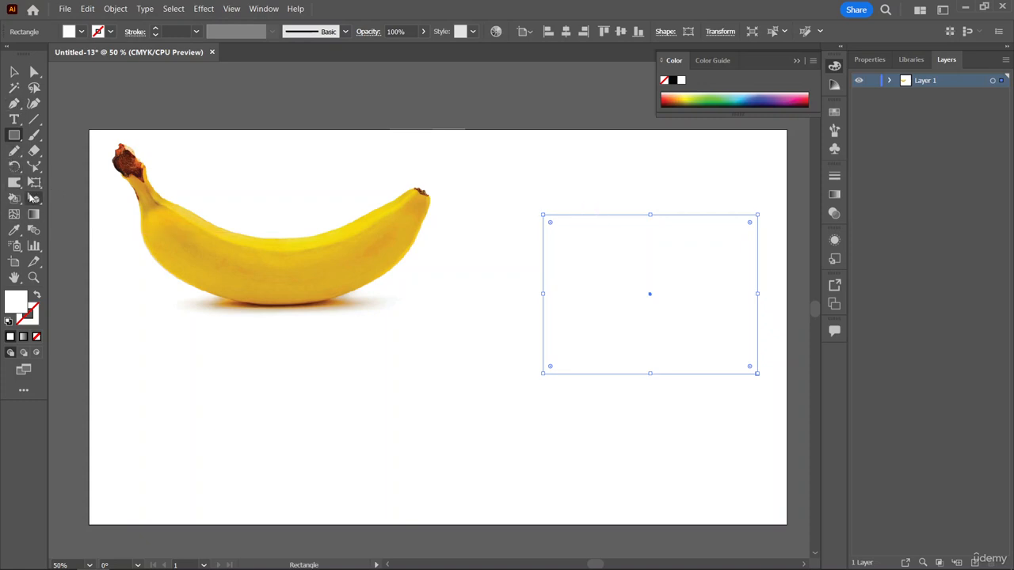
Add six vertical mesh lines to the rectangle with the Mesh tool, placing them along its upper edge.
{"action": "left_click", "coordinate": [15, 217]}
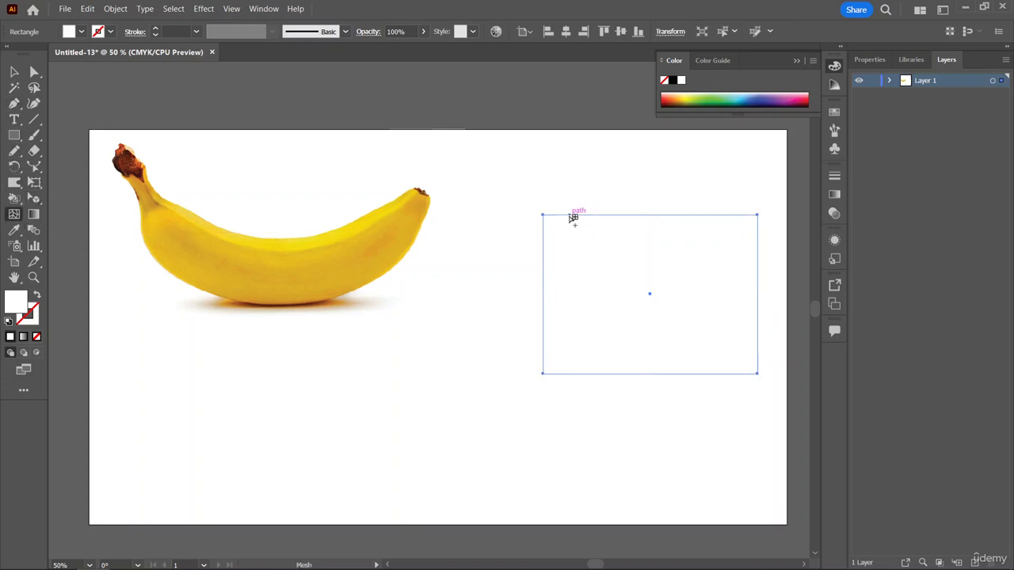
{"action": "left_click", "coordinate": [569, 215]}
{"action": "left_click", "coordinate": [605, 215]}
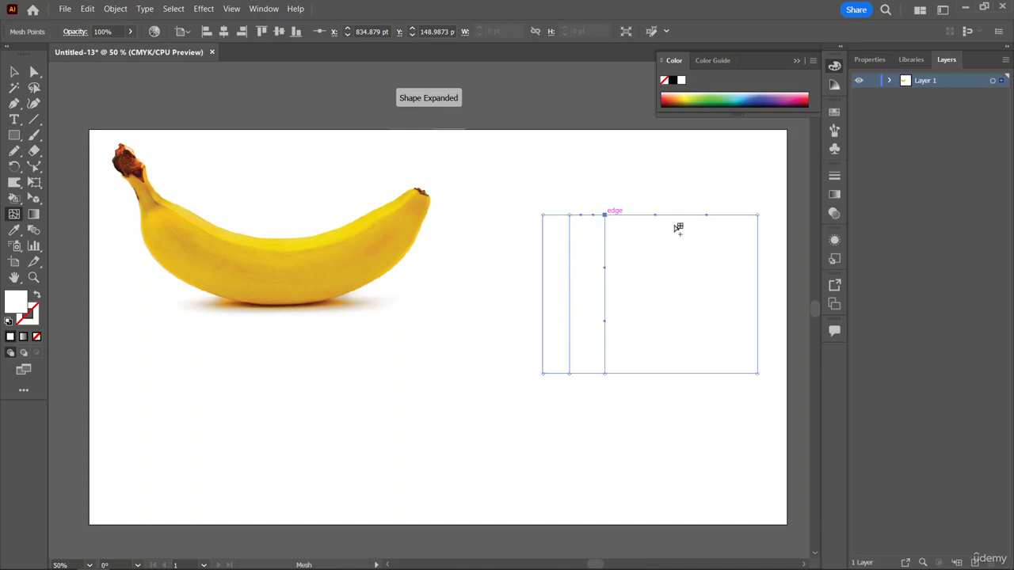
{"action": "left_click", "coordinate": [639, 215]}
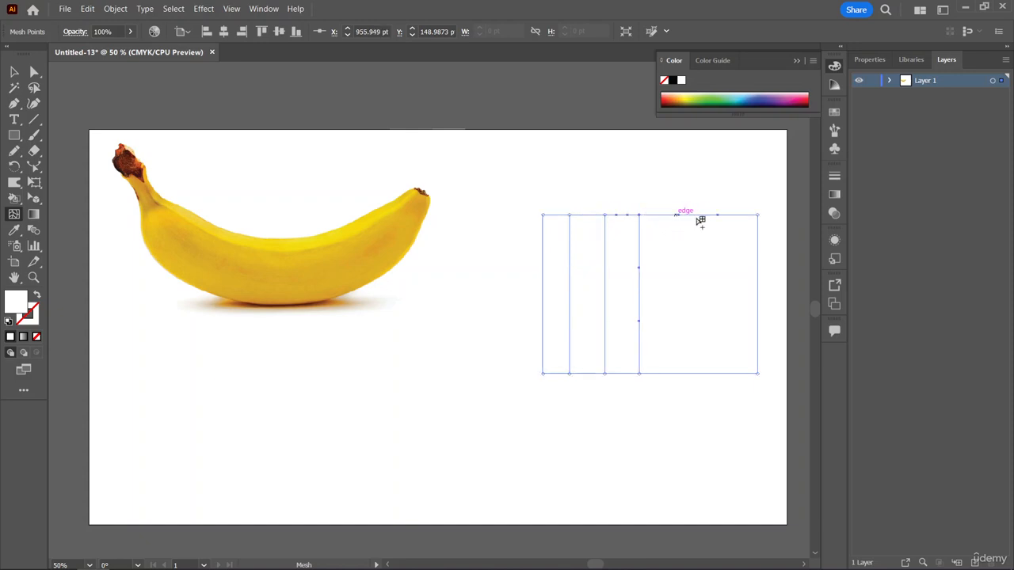
{"action": "left_click", "coordinate": [674, 214]}
{"action": "left_click", "coordinate": [713, 215]}
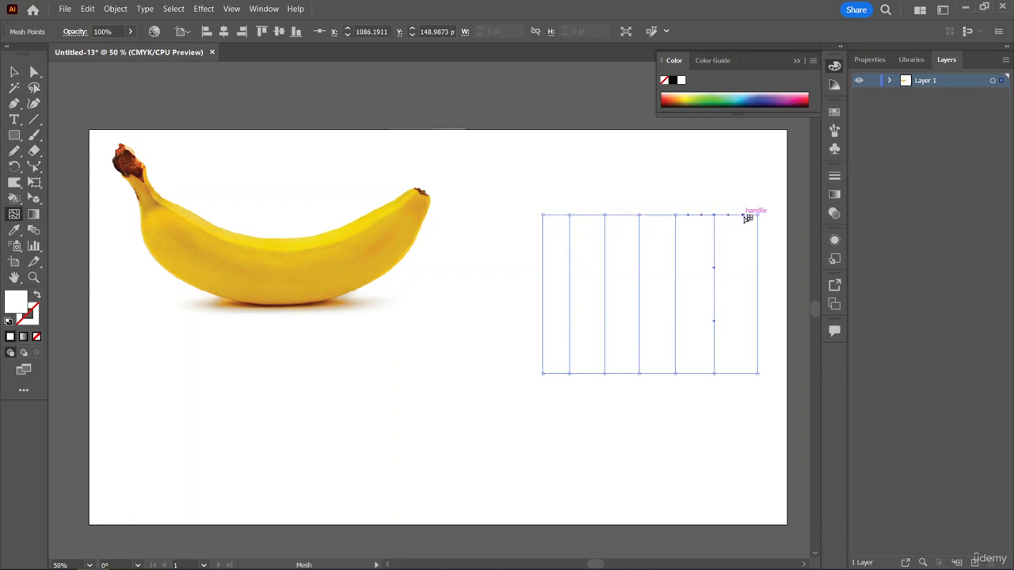
{"action": "left_click", "coordinate": [737, 214]}
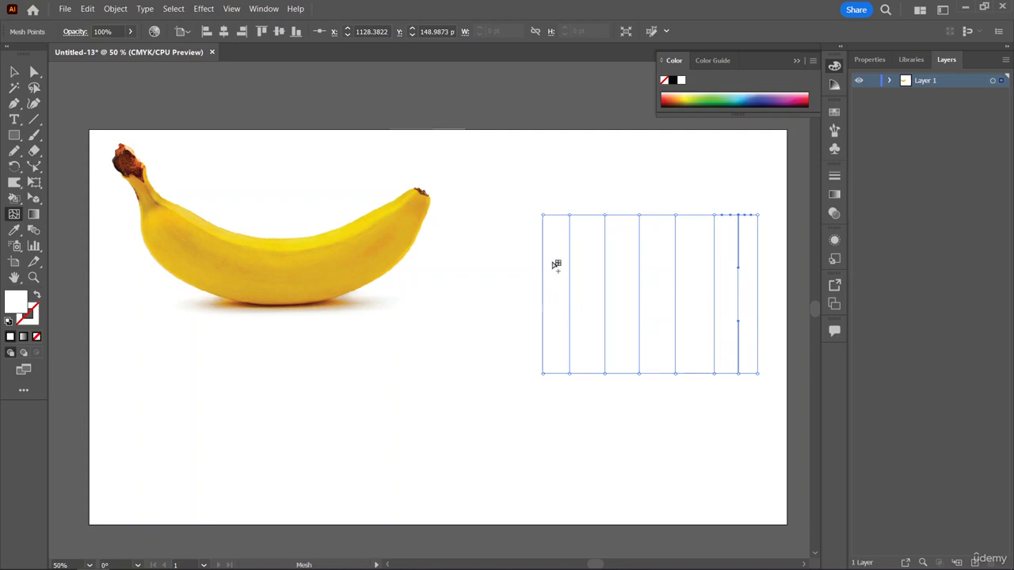
Add five horizontal mesh lines to the rectangle, spacing them down its left edge.
{"action": "left_click", "coordinate": [543, 246]}
{"action": "left_click", "coordinate": [542, 271]}
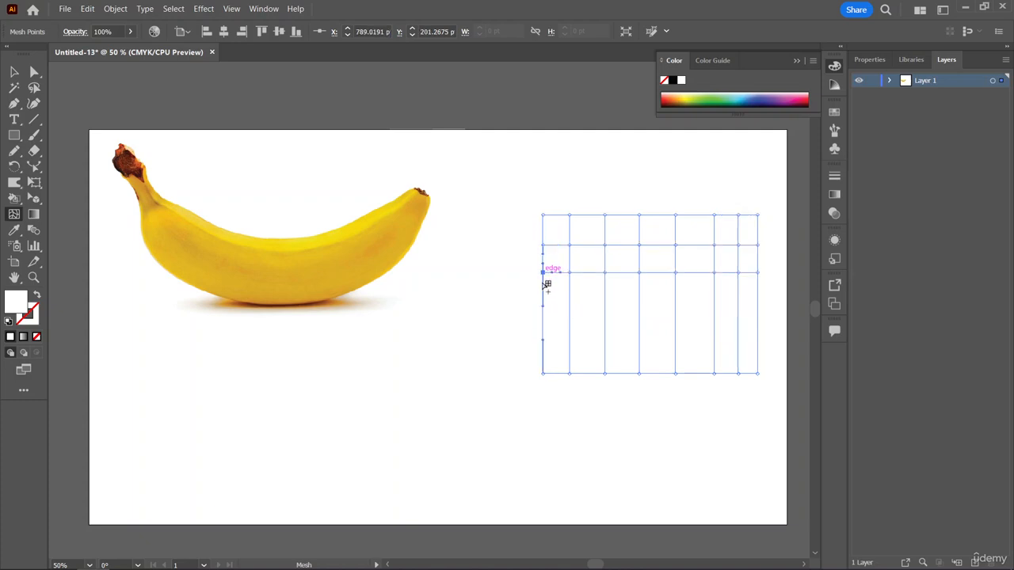
{"action": "left_click", "coordinate": [543, 301]}
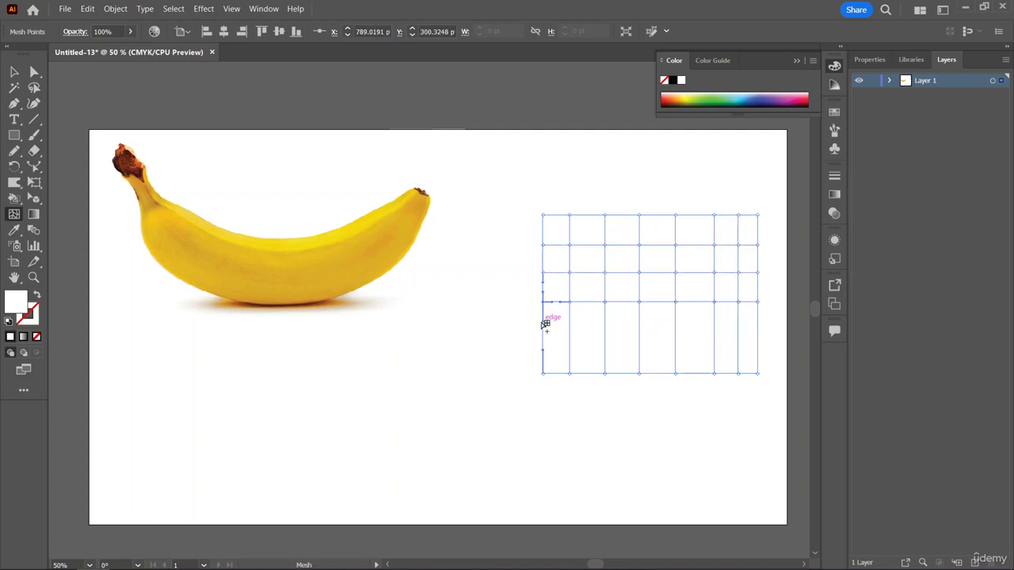
{"action": "left_click", "coordinate": [543, 323]}
{"action": "left_click_drag", "start_coordinate": [548, 347], "coordinate": [547, 344]}
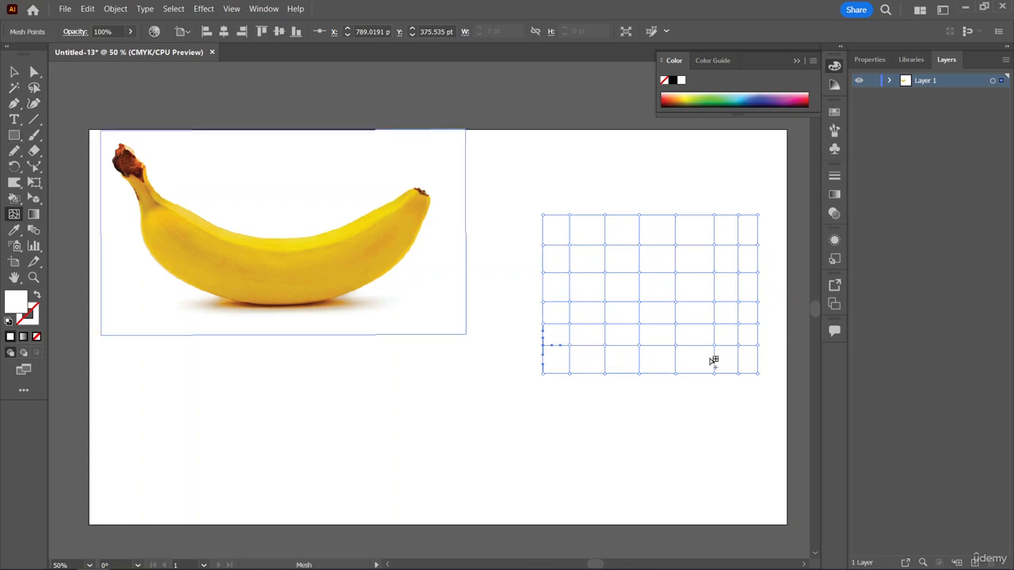
Isolate the mesh object, switch to the Direct Selection tool, and back out one isolation level to Layer 1.
{"action": "left_click", "coordinate": [14, 72]}
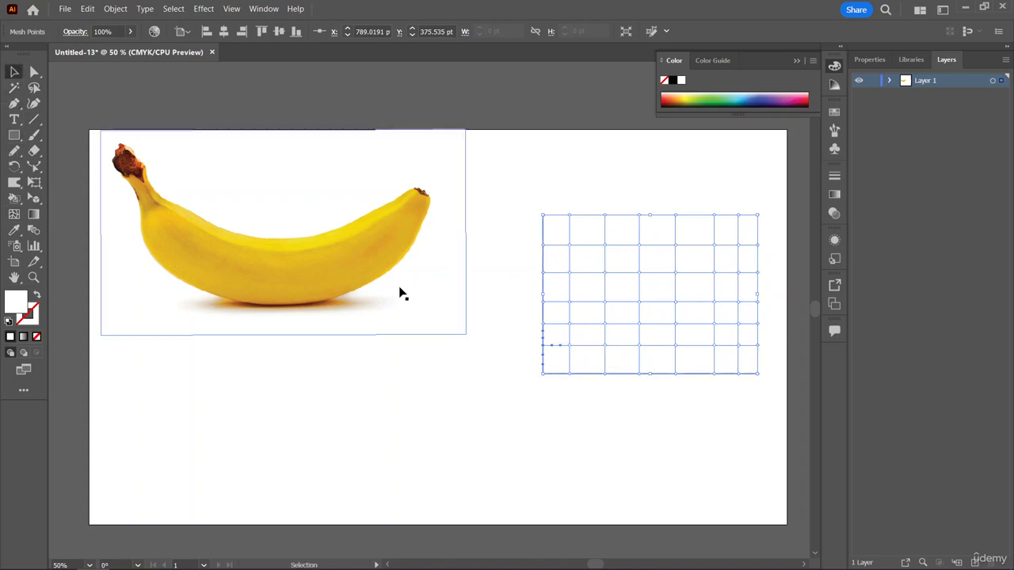
{"action": "double_click", "coordinate": [569, 250]}
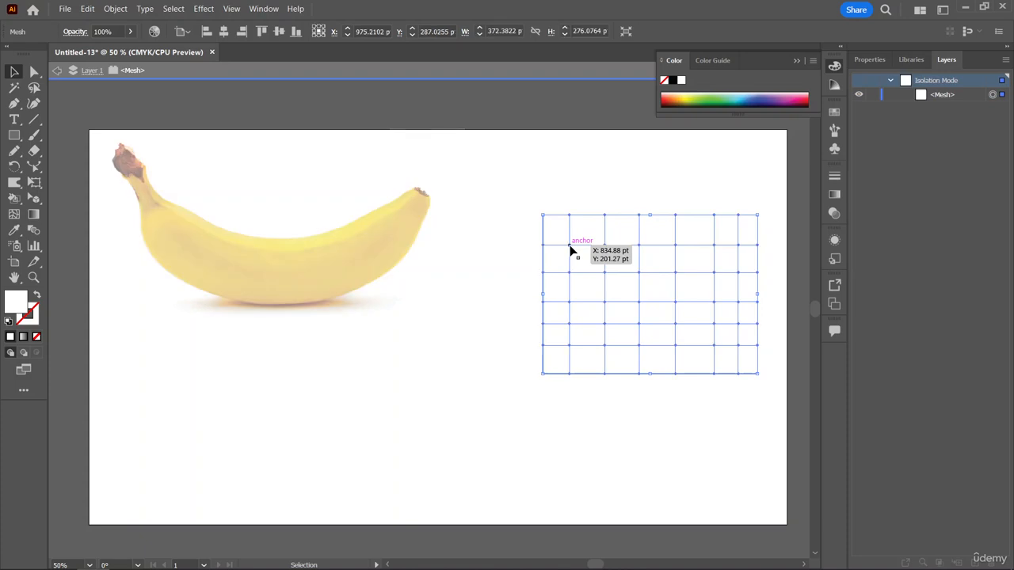
{"action": "key", "text": "a"}
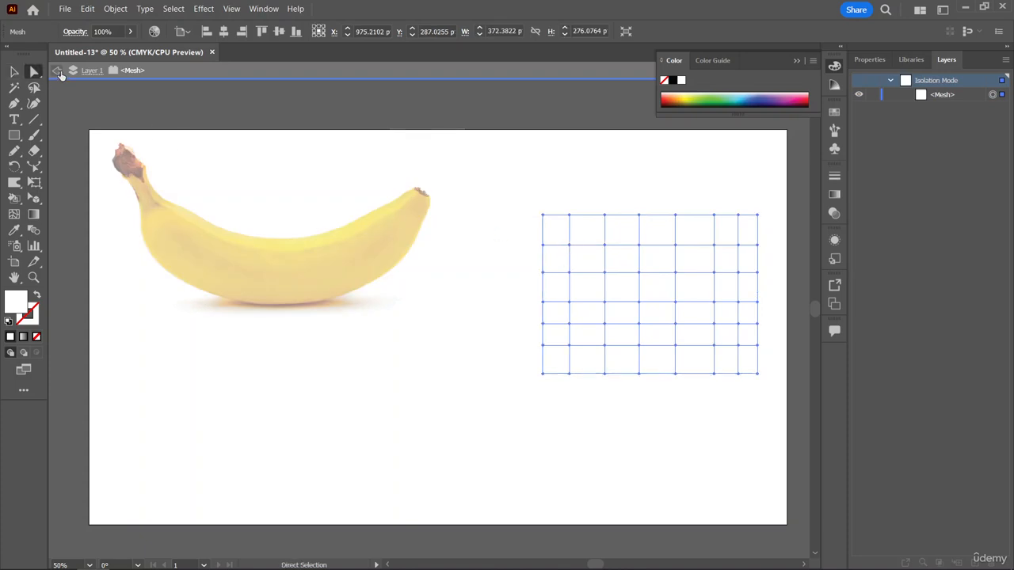
{"action": "left_click", "coordinate": [57, 71]}
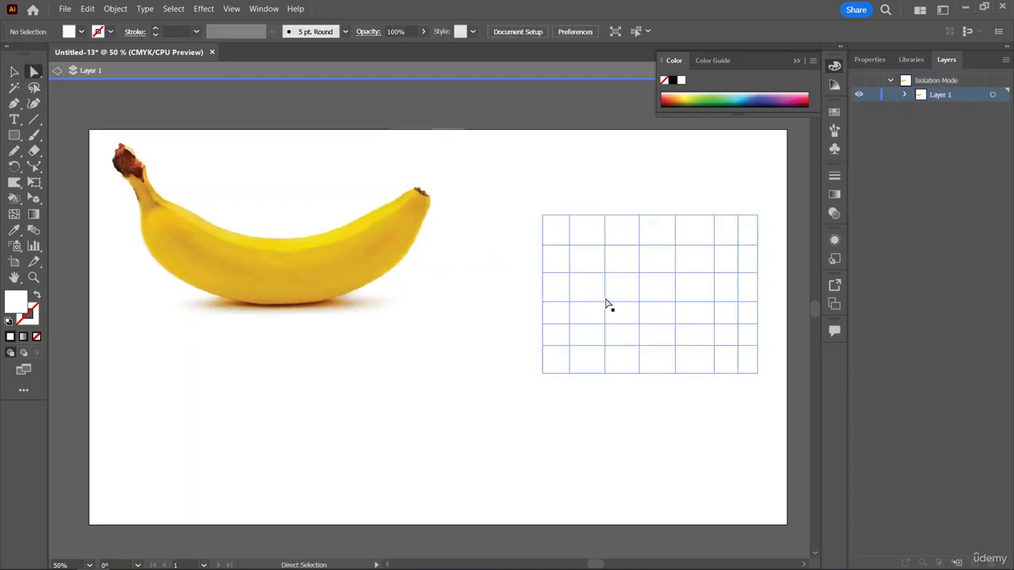
Colour the first, third and fifth inner mesh points of the first horizontal mesh line red, green and light blue.
{"action": "left_click", "coordinate": [570, 246]}
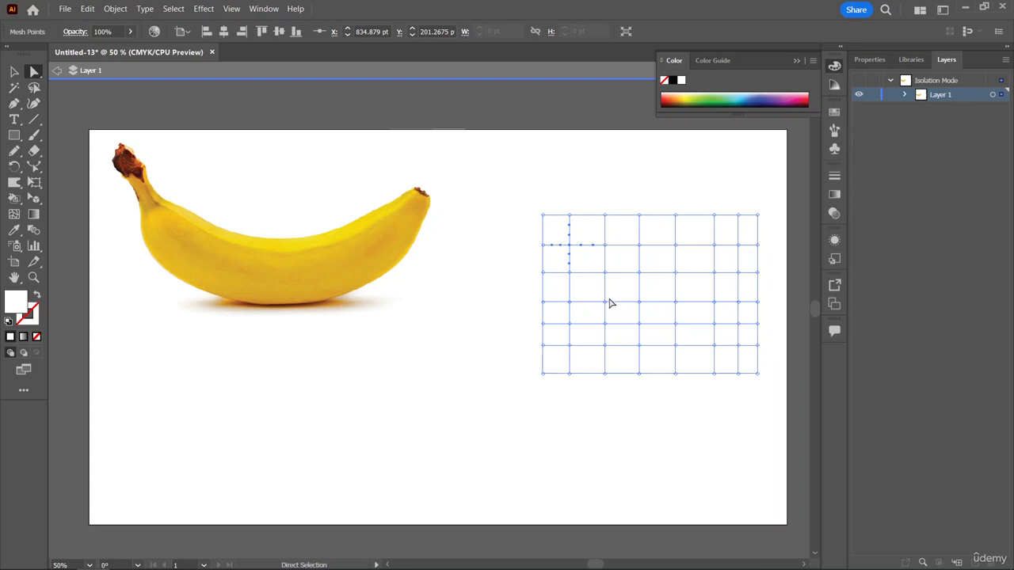
{"action": "left_click", "coordinate": [675, 97]}
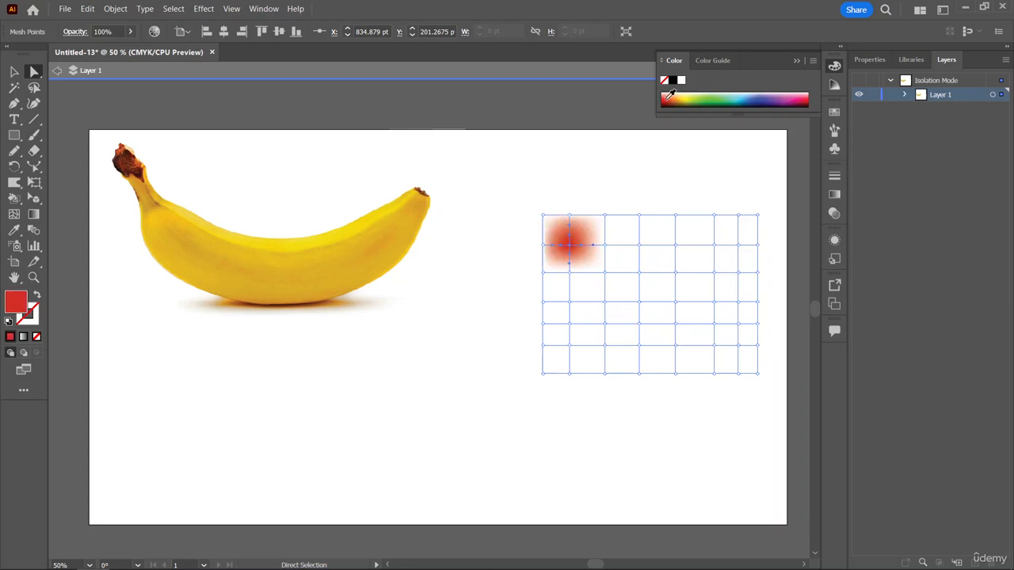
{"action": "left_click", "coordinate": [639, 244]}
{"action": "left_click", "coordinate": [712, 96]}
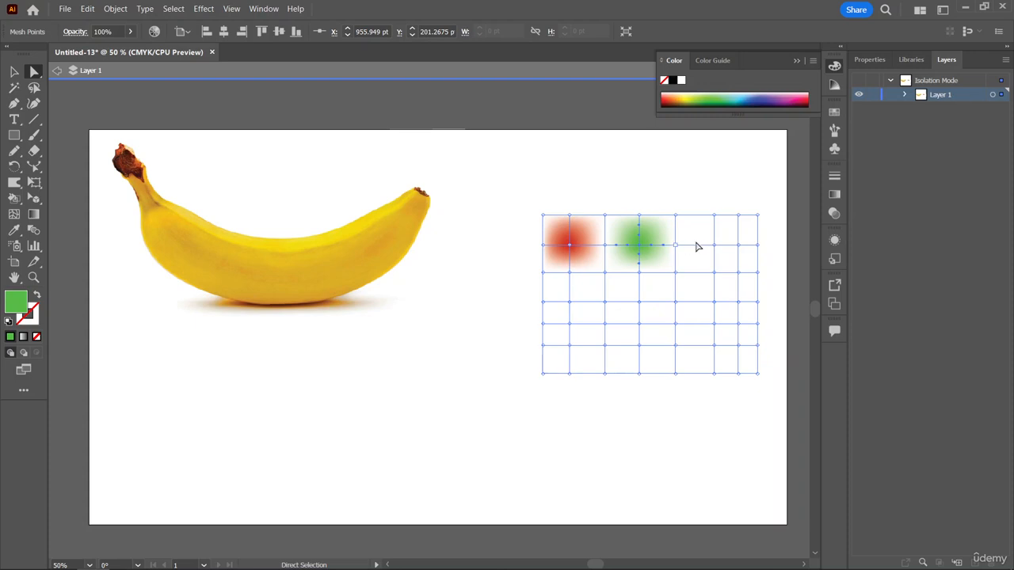
{"action": "left_click", "coordinate": [713, 245]}
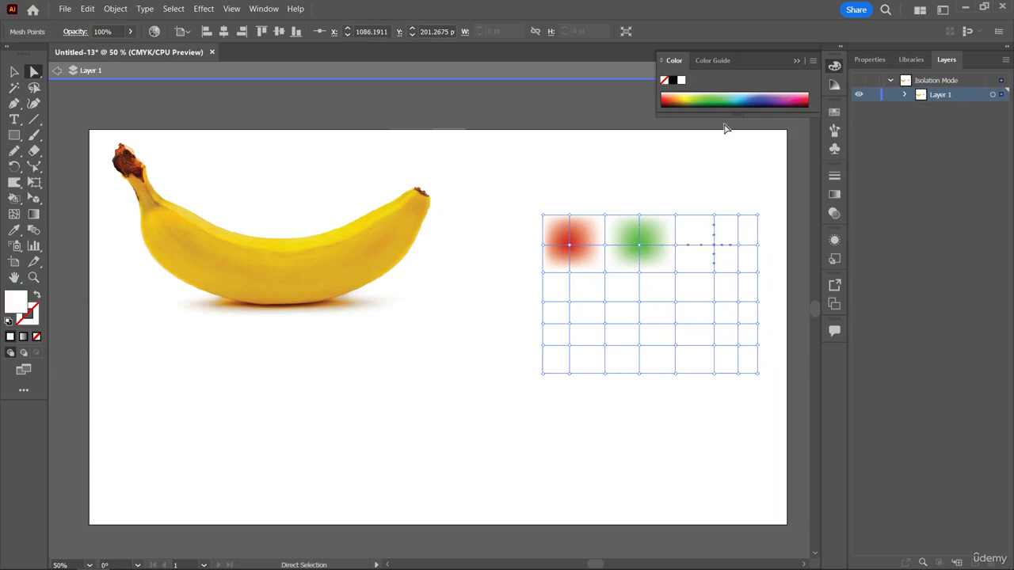
{"action": "left_click", "coordinate": [759, 98]}
Colour the first, third and fifth inner mesh points of the third horizontal mesh line dark navy, yellow and black.
{"action": "left_click", "coordinate": [569, 302]}
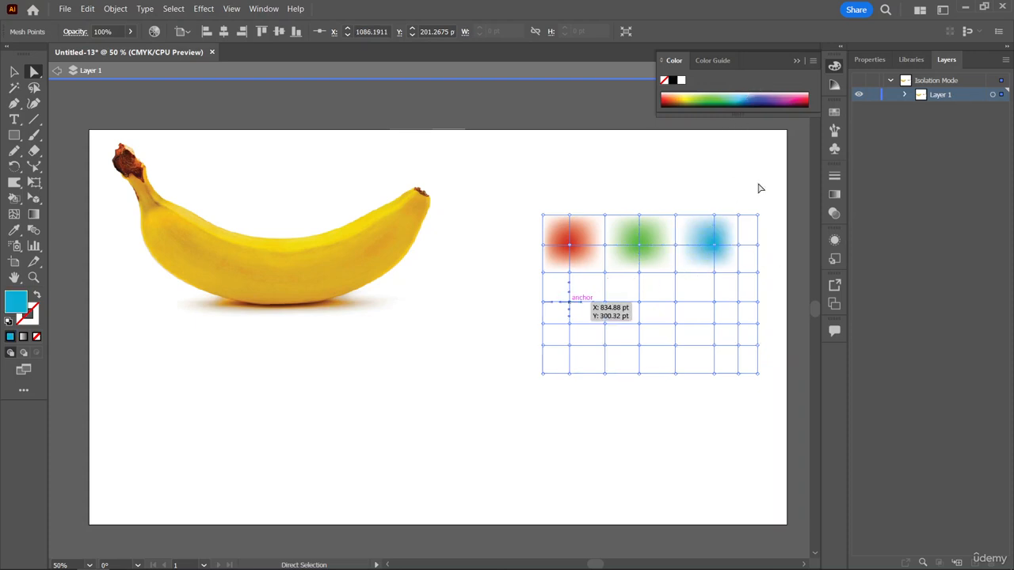
{"action": "left_click", "coordinate": [765, 102]}
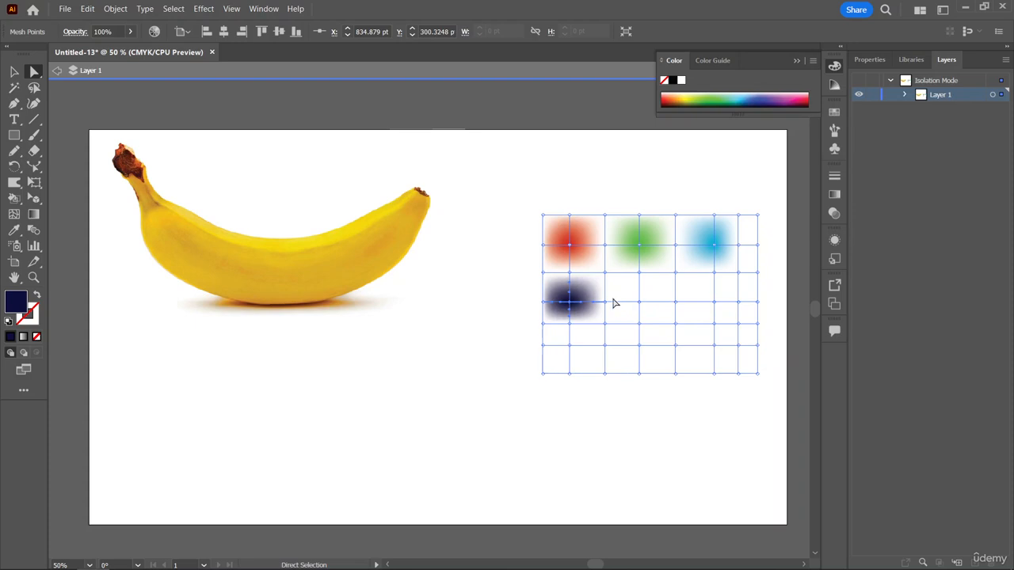
{"action": "left_click", "coordinate": [640, 301]}
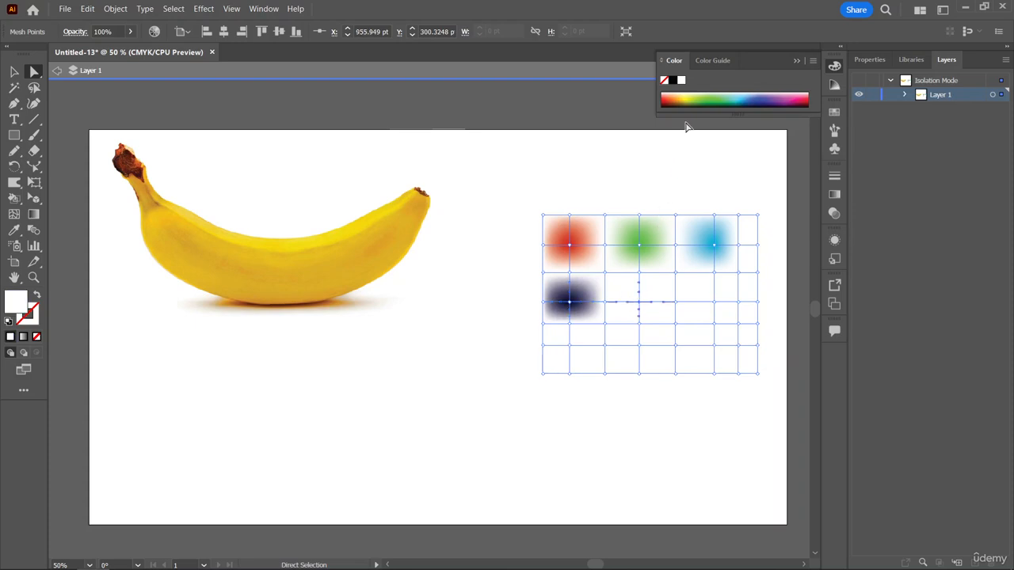
{"action": "left_click", "coordinate": [686, 95]}
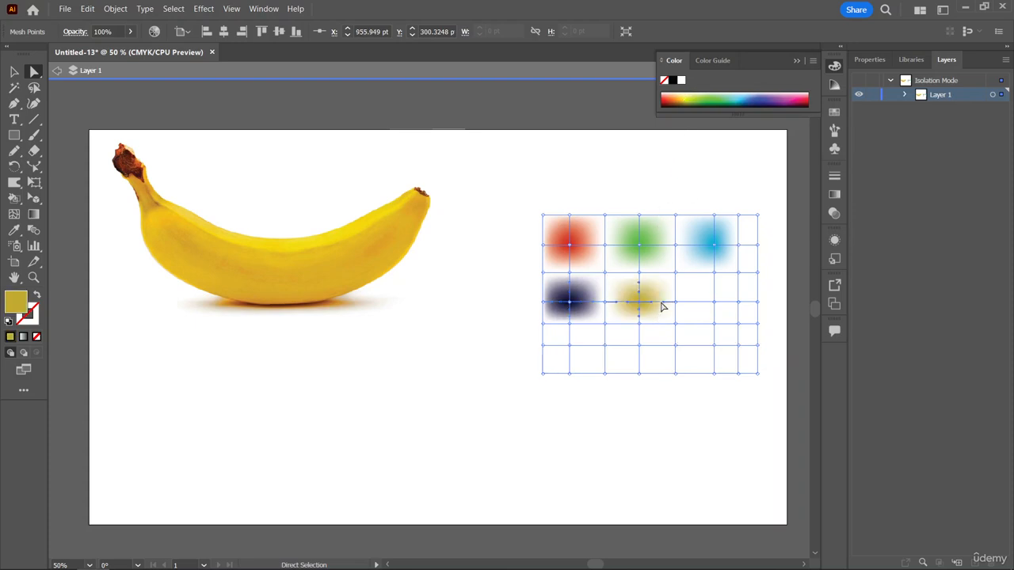
{"action": "left_click", "coordinate": [692, 94]}
{"action": "left_click", "coordinate": [714, 302]}
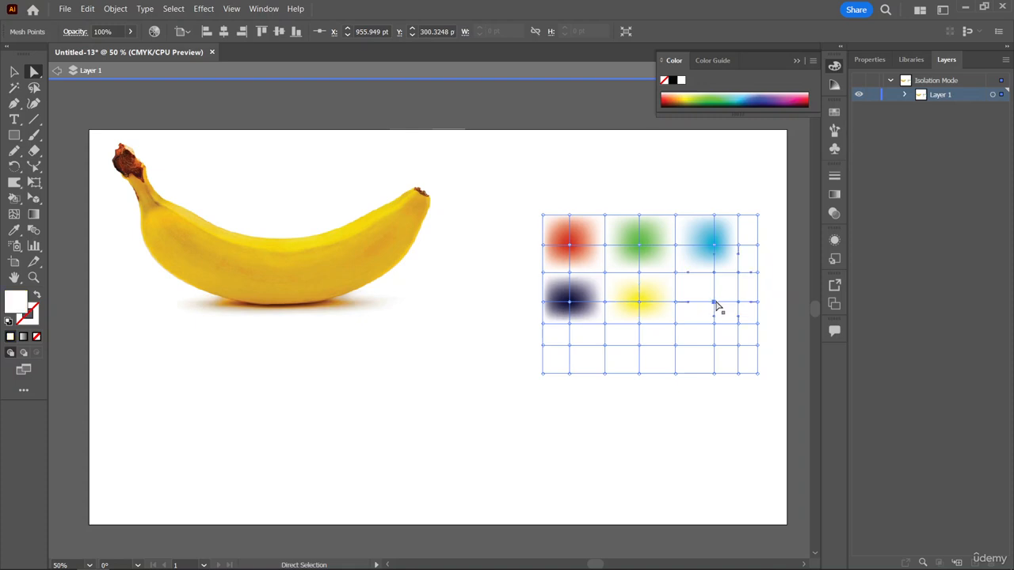
{"action": "left_click", "coordinate": [809, 98]}
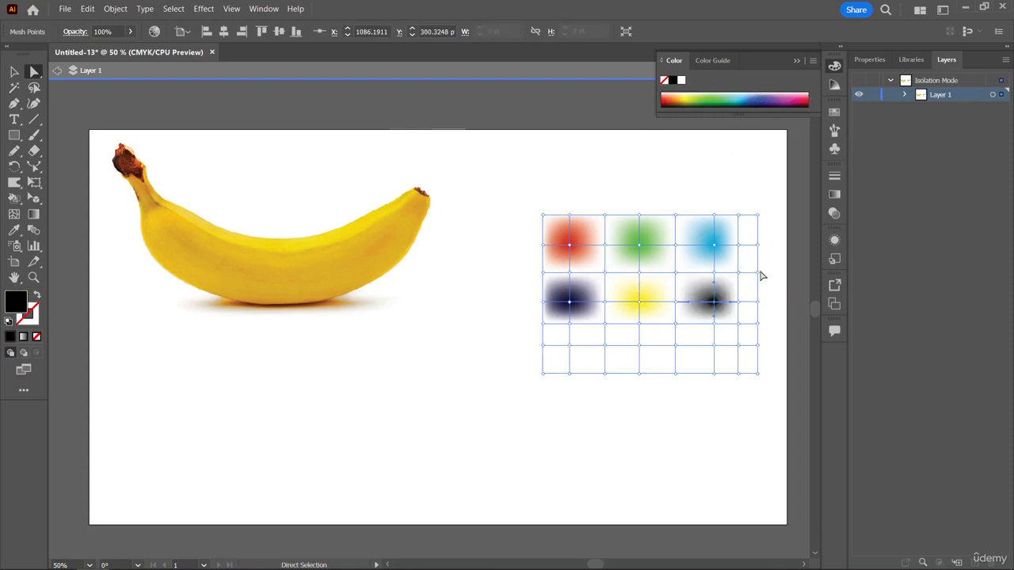
Colour the first, third and fifth inner mesh points of the fifth horizontal mesh line bright red, pale mauve and dark green.
{"action": "left_click", "coordinate": [569, 347]}
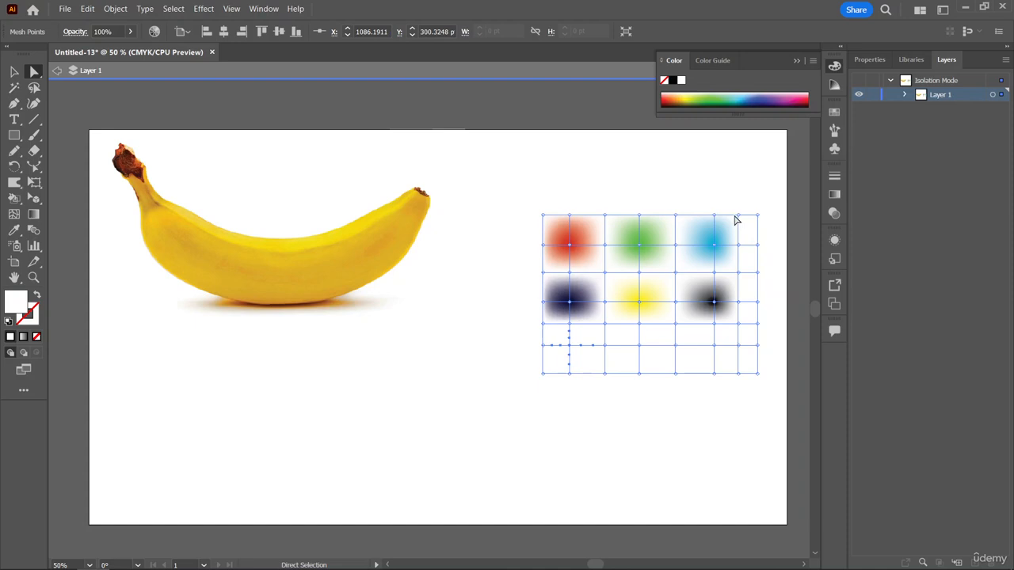
{"action": "left_click", "coordinate": [804, 98]}
{"action": "left_click", "coordinate": [807, 94]}
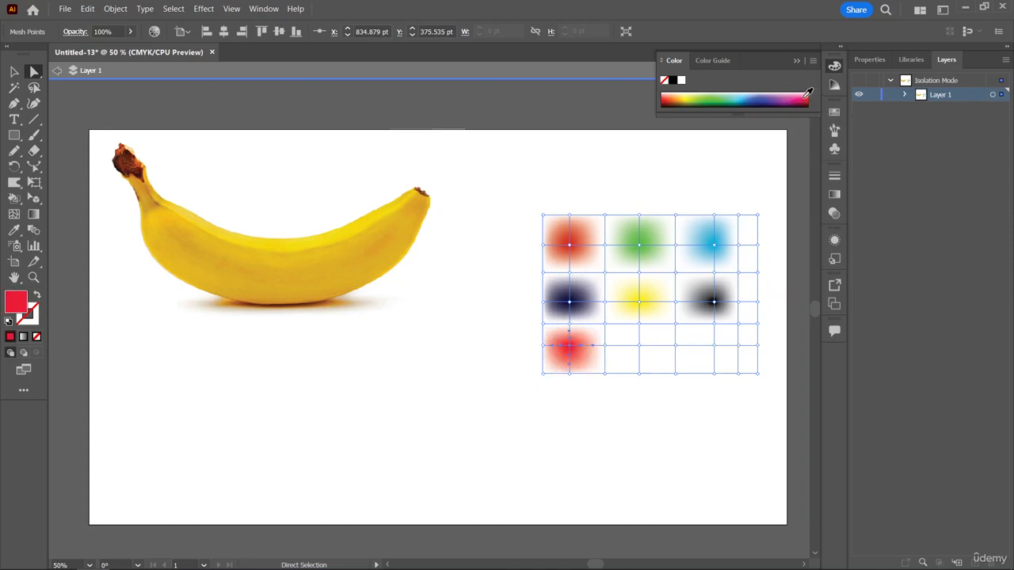
{"action": "left_click", "coordinate": [638, 345]}
{"action": "left_click", "coordinate": [783, 93]}
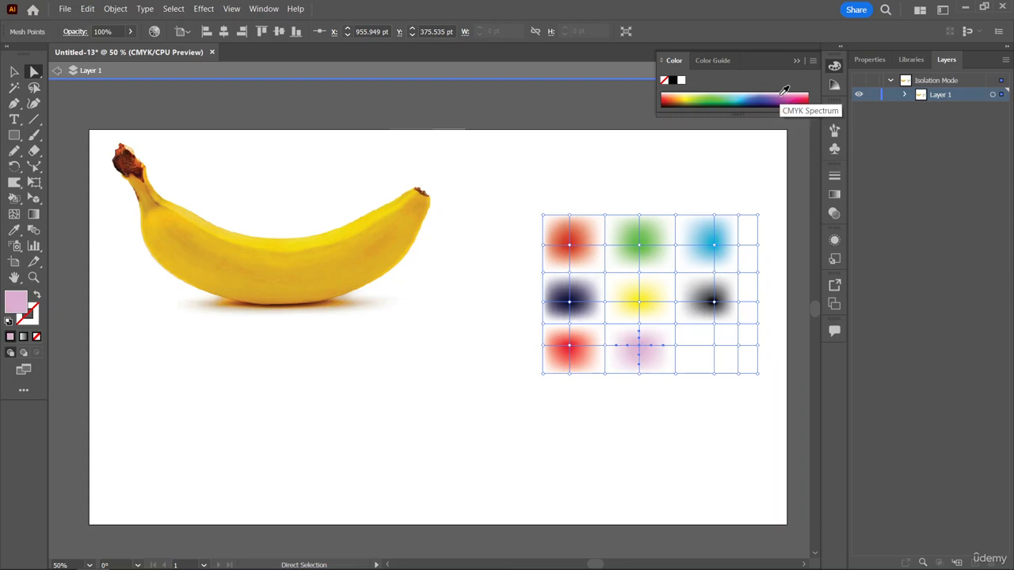
{"action": "left_click", "coordinate": [714, 345]}
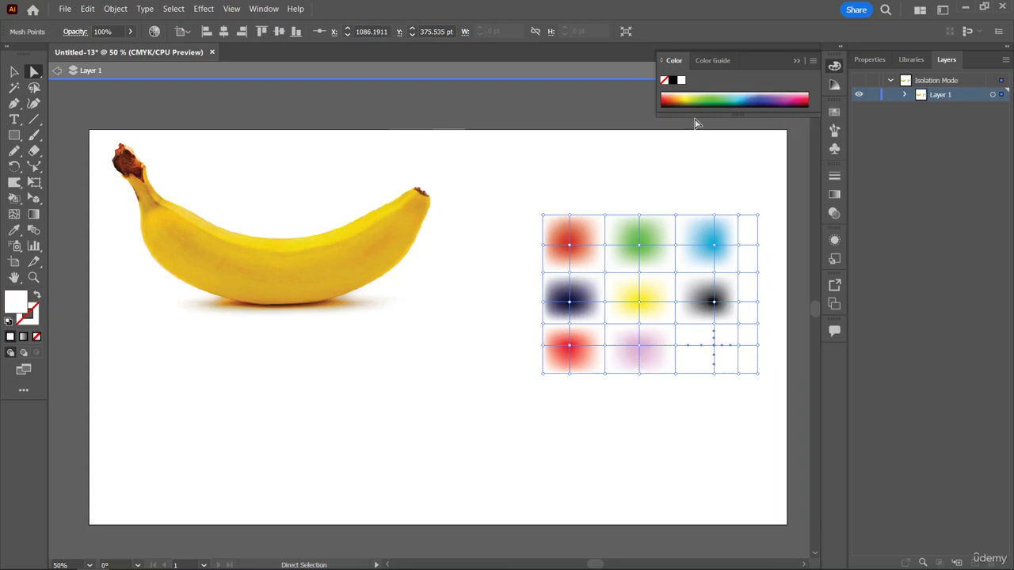
{"action": "left_click", "coordinate": [667, 94]}
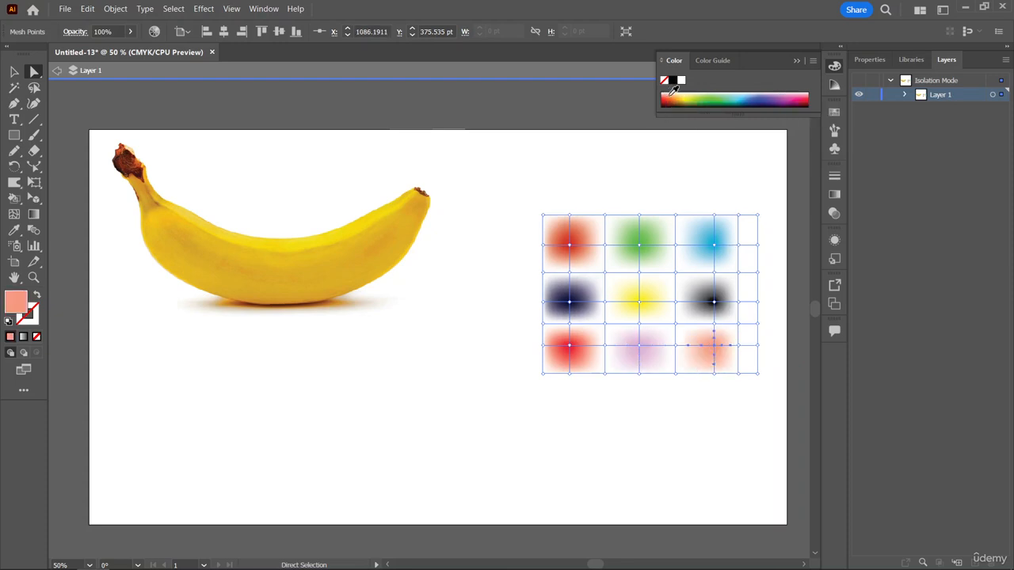
{"action": "left_click", "coordinate": [712, 97]}
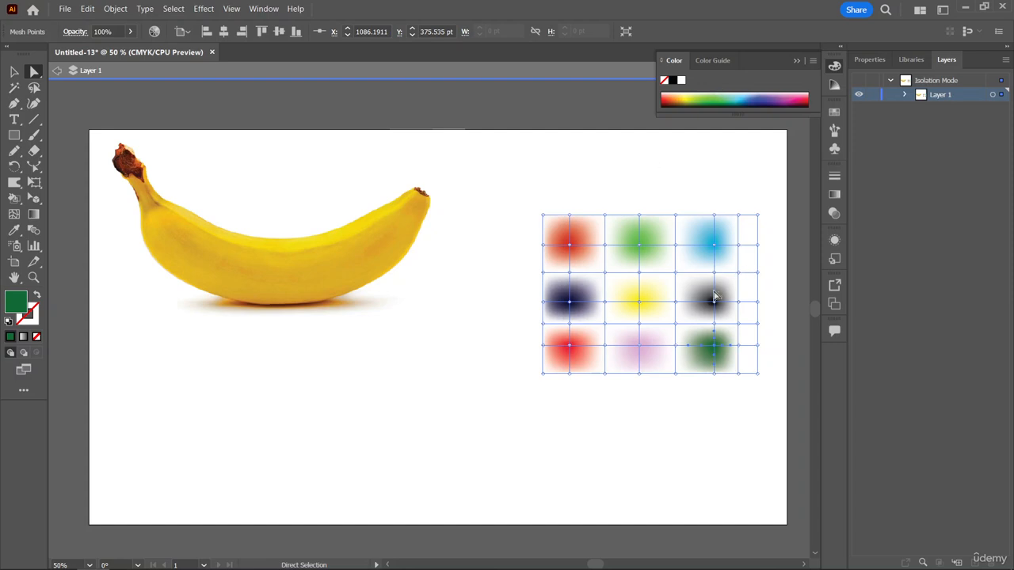
Move the upper red mesh point down and right, the navy point up and right, and the yellow point up and left.
{"action": "left_click", "coordinate": [568, 244]}
{"action": "left_click_drag", "start_coordinate": [576, 247], "coordinate": [598, 264]}
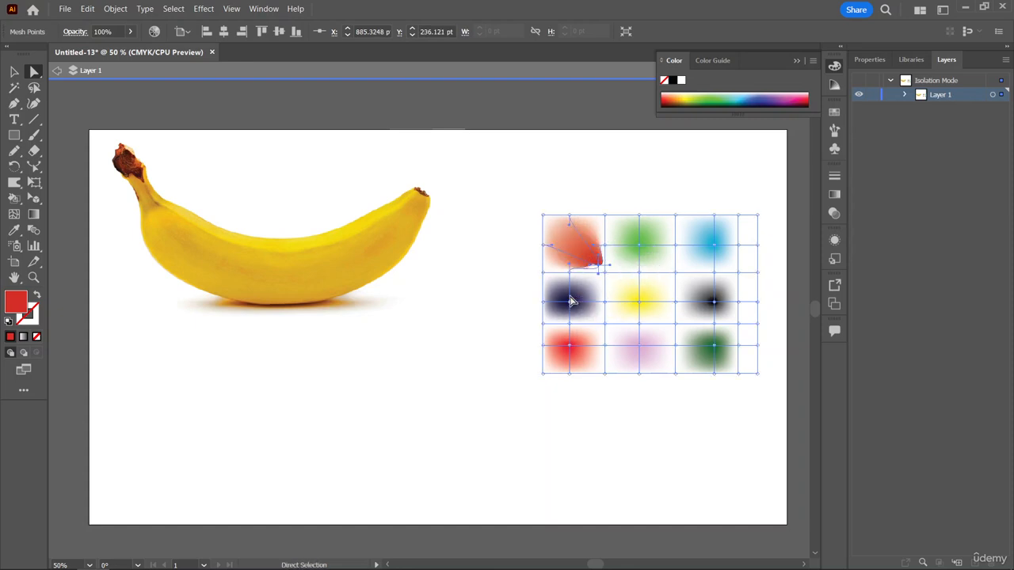
{"action": "left_click_drag", "start_coordinate": [571, 301], "coordinate": [587, 281]}
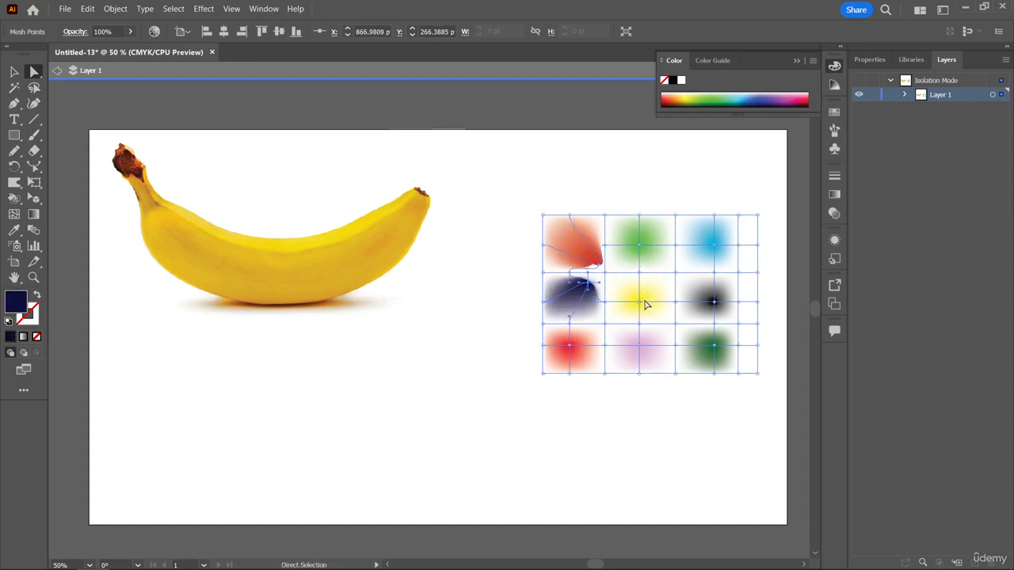
{"action": "left_click_drag", "start_coordinate": [640, 302], "coordinate": [613, 290]}
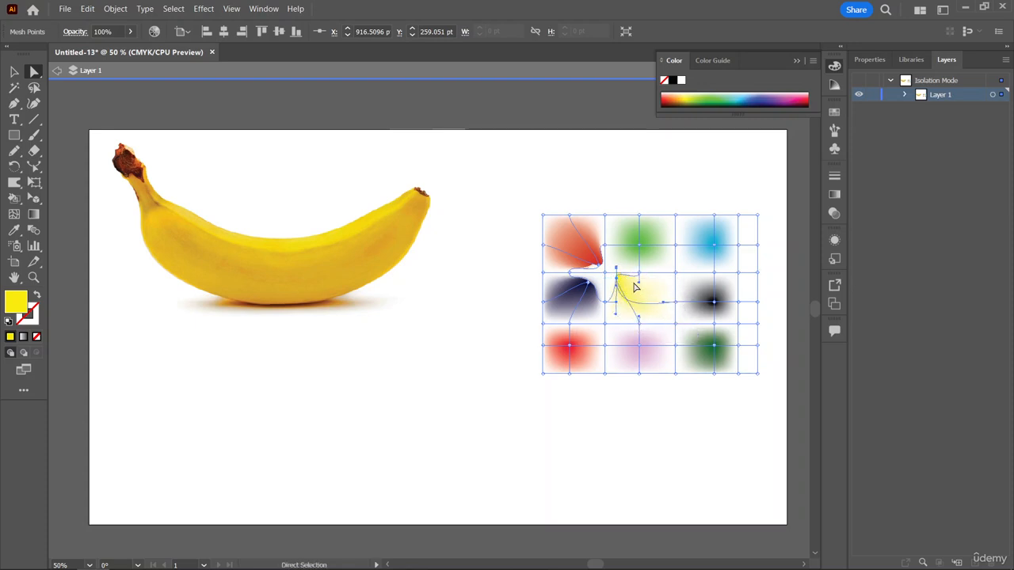
Shift the black, green, light blue and dark green mesh points, and cross the bright red and mauve points over each other.
{"action": "mouse_move", "coordinate": [713, 301]}
{"action": "left_mouse_down"}
{"action": "mouse_move", "coordinate": [663, 279]}
{"action": "mouse_move", "coordinate": [707, 295]}
{"action": "left_mouse_up"}
{"action": "left_click_drag", "start_coordinate": [714, 244], "coordinate": [654, 250]}
{"action": "left_click", "coordinate": [714, 350]}
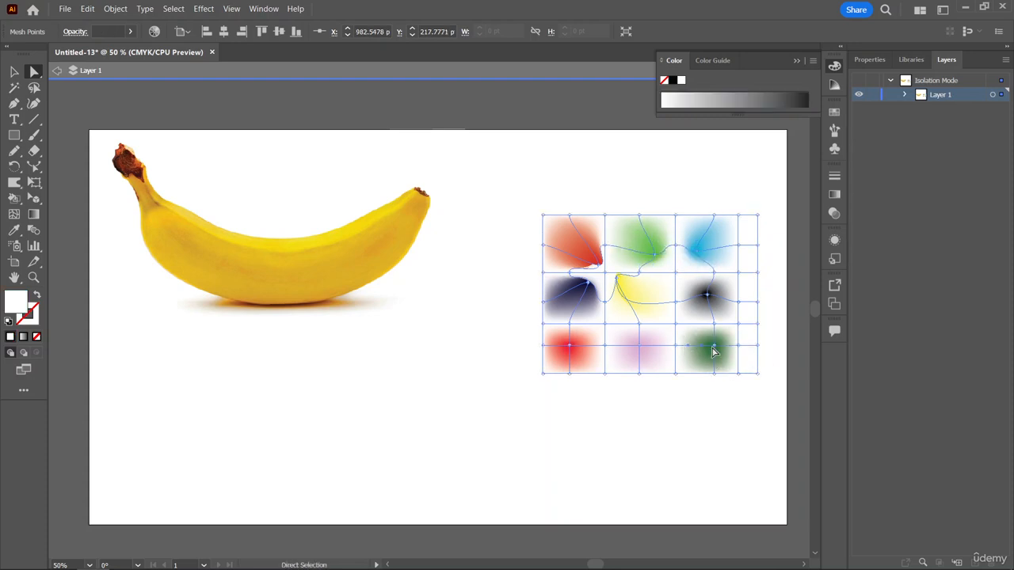
{"action": "left_click_drag", "start_coordinate": [714, 351], "coordinate": [693, 342]}
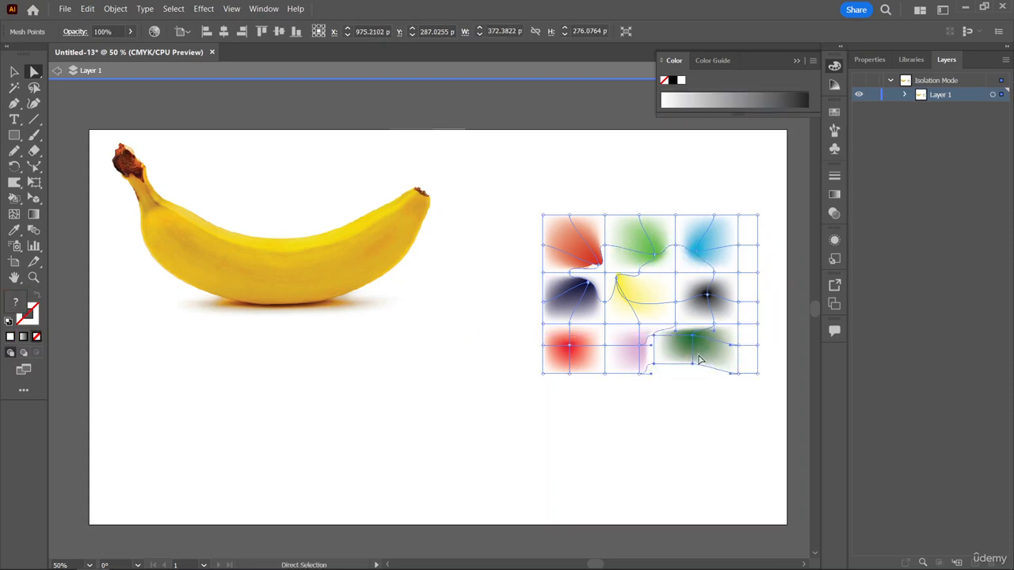
{"action": "left_click_drag", "start_coordinate": [606, 346], "coordinate": [555, 342]}
Delete the entire coloured mesh object beside the banana, keeping the banana photo.
{"action": "left_click", "coordinate": [682, 400]}
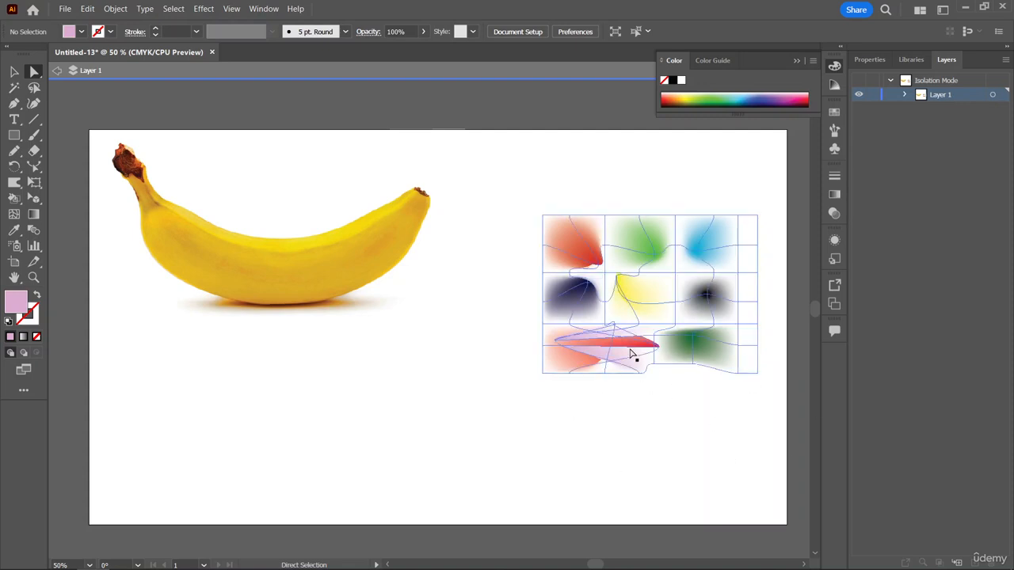
{"action": "left_click", "coordinate": [641, 319]}
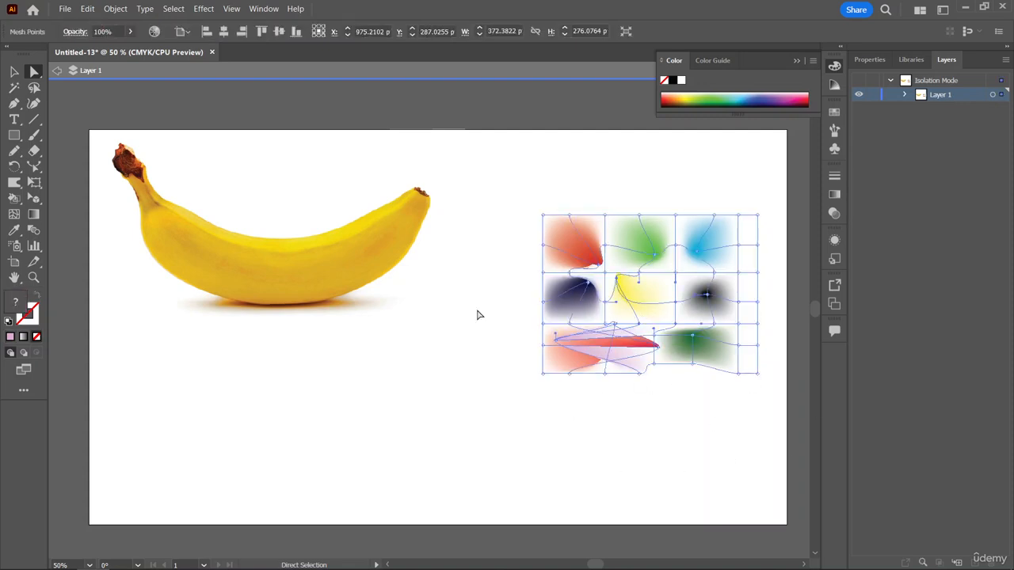
{"action": "key", "text": "Delete"}
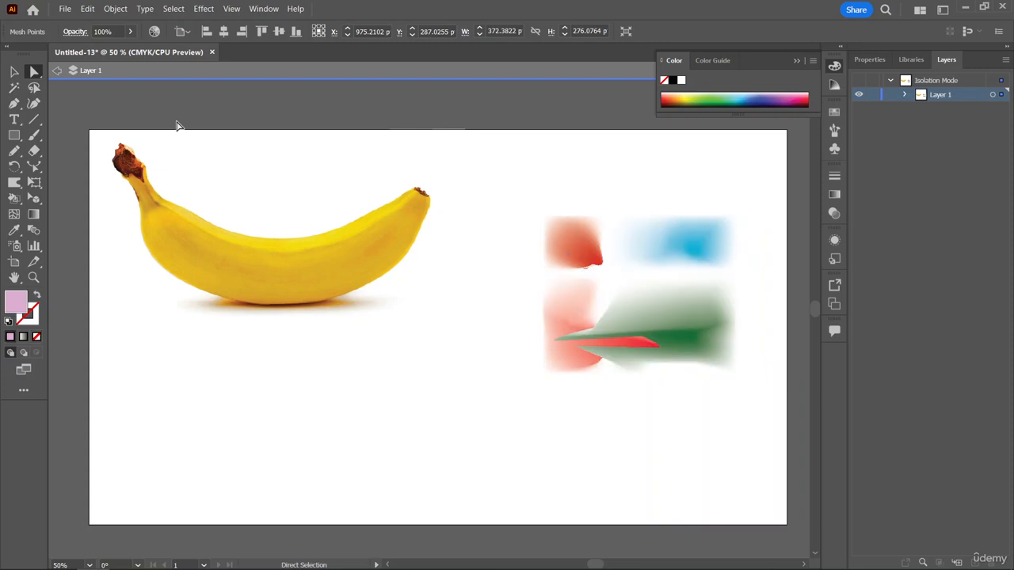
{"action": "left_click", "coordinate": [629, 290]}
{"action": "key", "text": "Delete"}
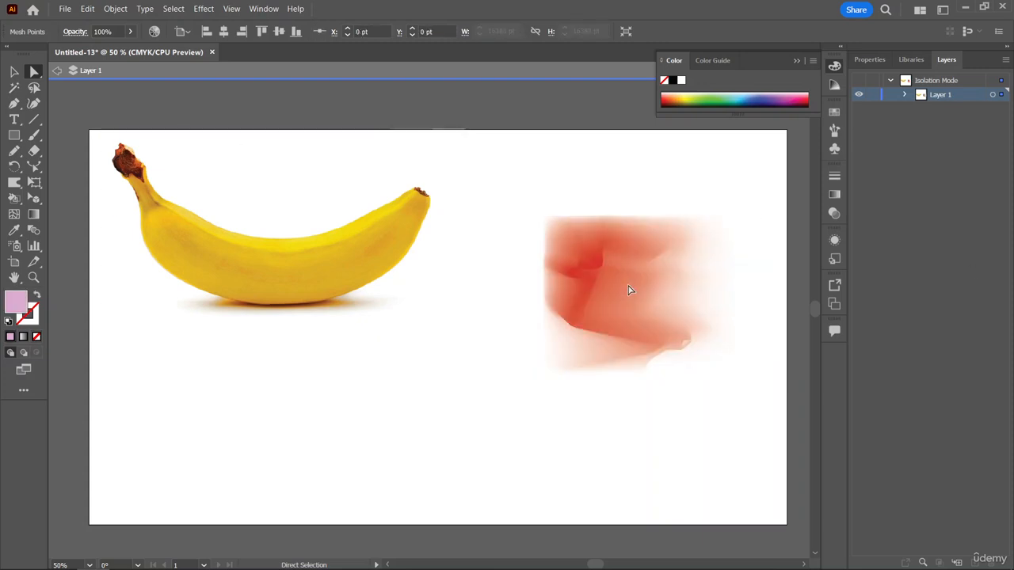
{"action": "left_click_drag", "start_coordinate": [554, 221], "coordinate": [707, 324]}
{"action": "left_click_drag", "start_coordinate": [585, 182], "coordinate": [764, 455]}
{"action": "key", "text": "Delete"}
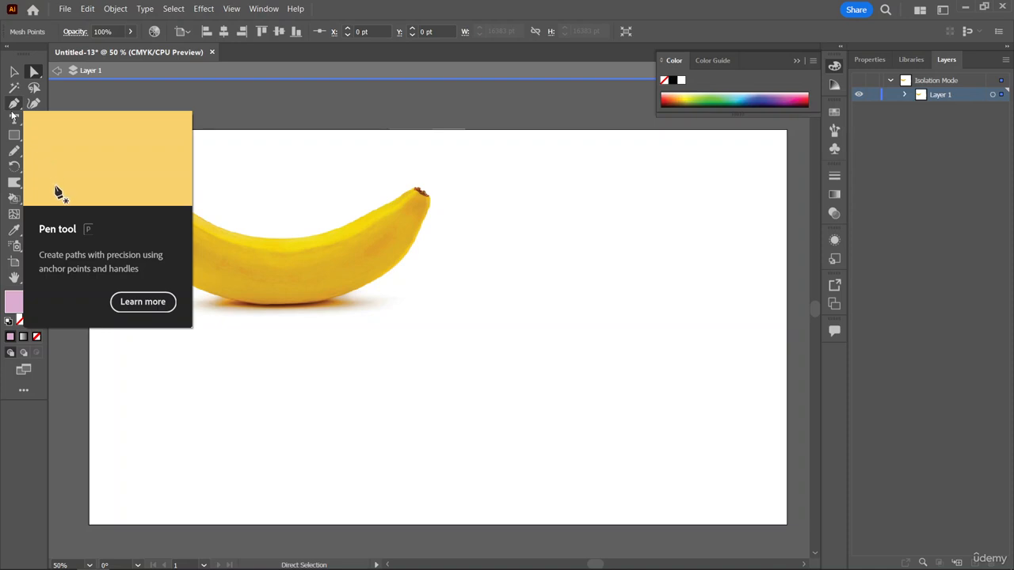
With the Pen tool, trace the banana's upper edge with curved anchor points from just below the stem's brown end to near the tip.
{"action": "left_click", "coordinate": [12, 113]}
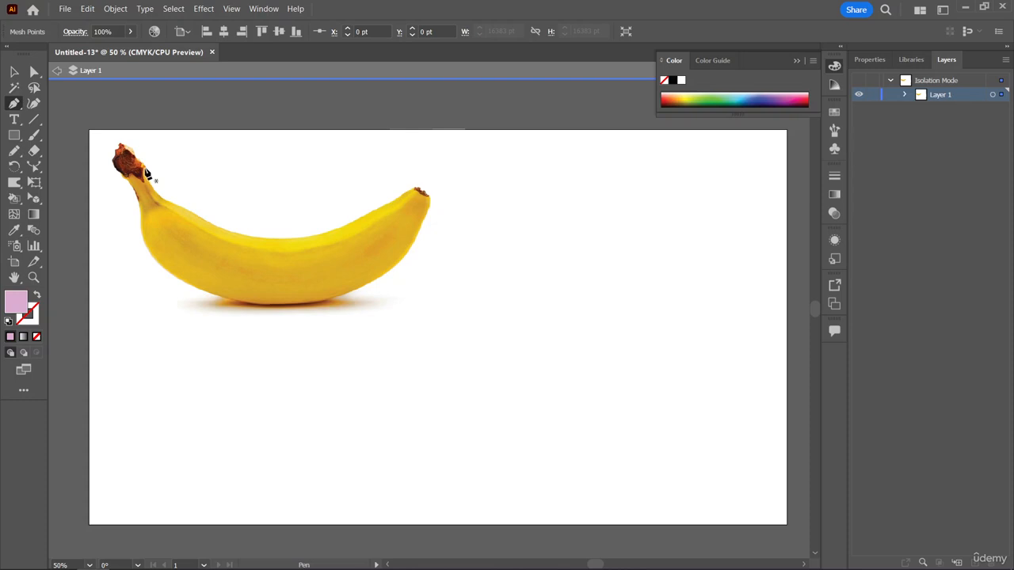
{"action": "key", "text": "ctrl"}
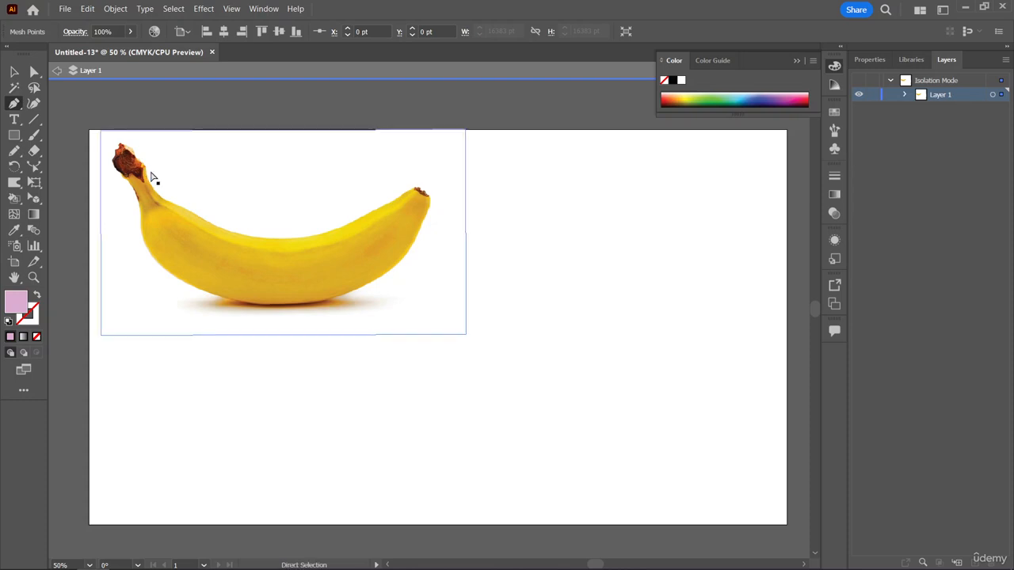
{"action": "key", "text": "ctrl+minus"}
{"action": "key", "text": "ctrl+plus"}
{"action": "key", "text": "ctrl+plus"}
{"action": "key", "text": "ctrl+plus"}
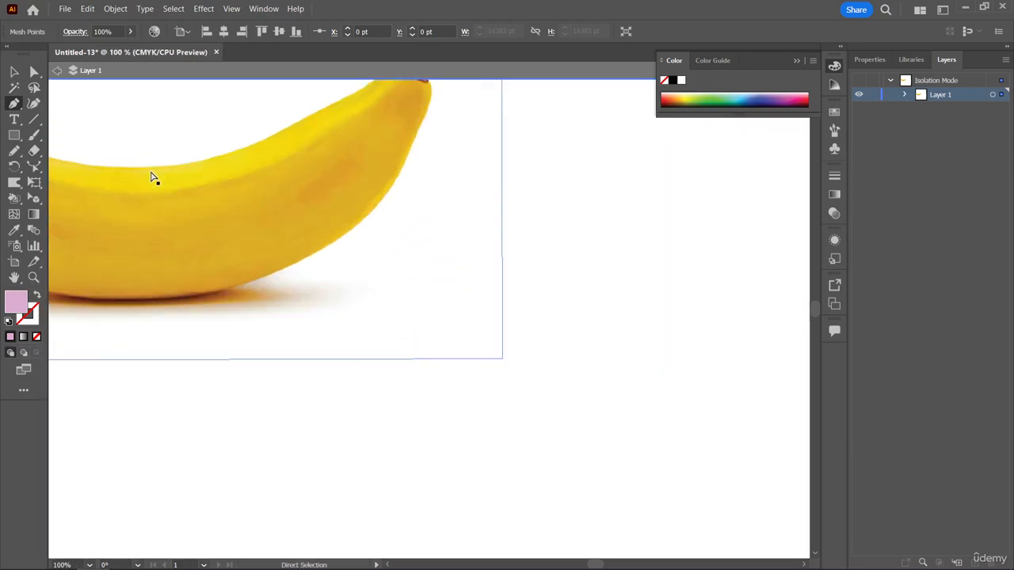
{"action": "scroll", "coordinate": [267, 272], "scroll_direction": "left", "scroll_amount": 5}
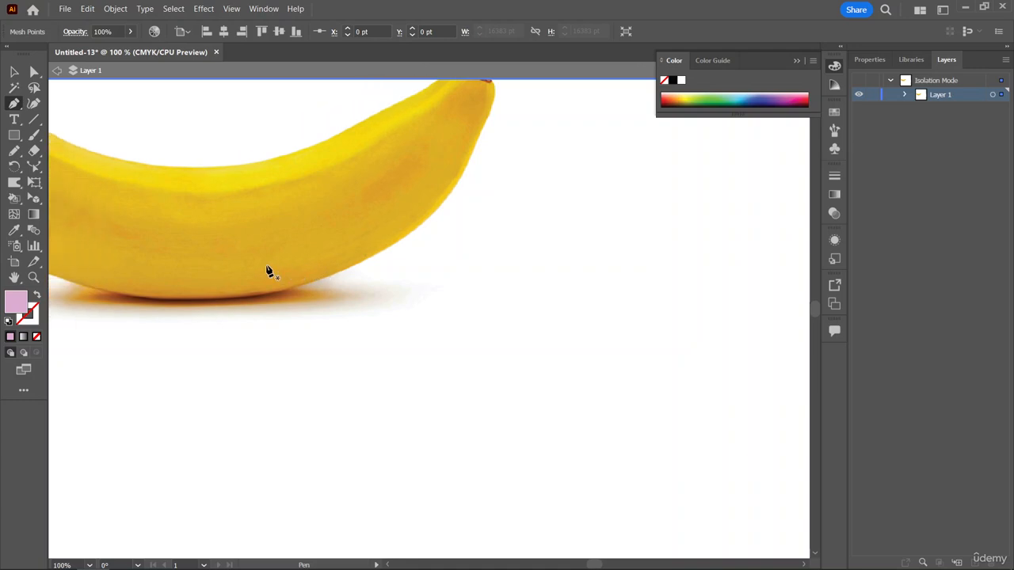
{"action": "scroll", "coordinate": [267, 272], "scroll_direction": "left", "scroll_amount": 3}
{"action": "scroll", "coordinate": [267, 272], "scroll_direction": "up", "scroll_amount": 3}
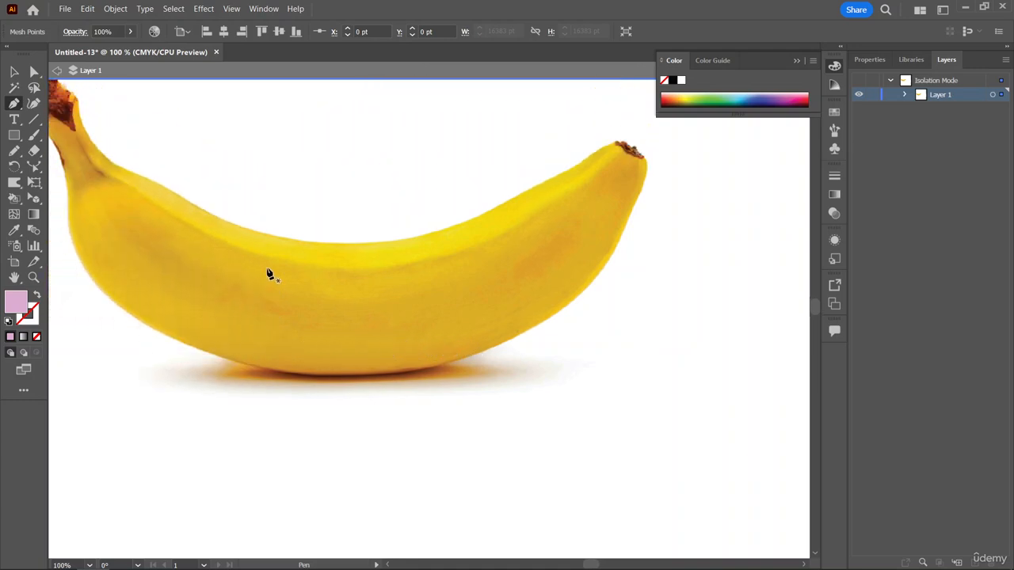
{"action": "scroll", "coordinate": [267, 273], "scroll_direction": "left", "scroll_amount": 2}
{"action": "scroll", "coordinate": [267, 274], "scroll_direction": "up", "scroll_amount": 2}
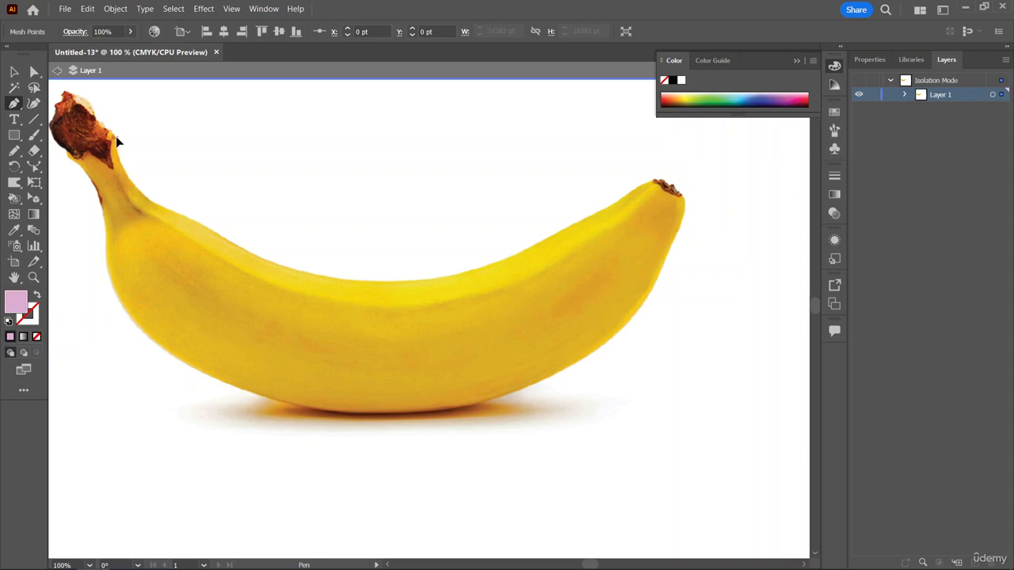
{"action": "left_click", "coordinate": [116, 139]}
{"action": "left_click_drag", "start_coordinate": [164, 210], "coordinate": [209, 225]}
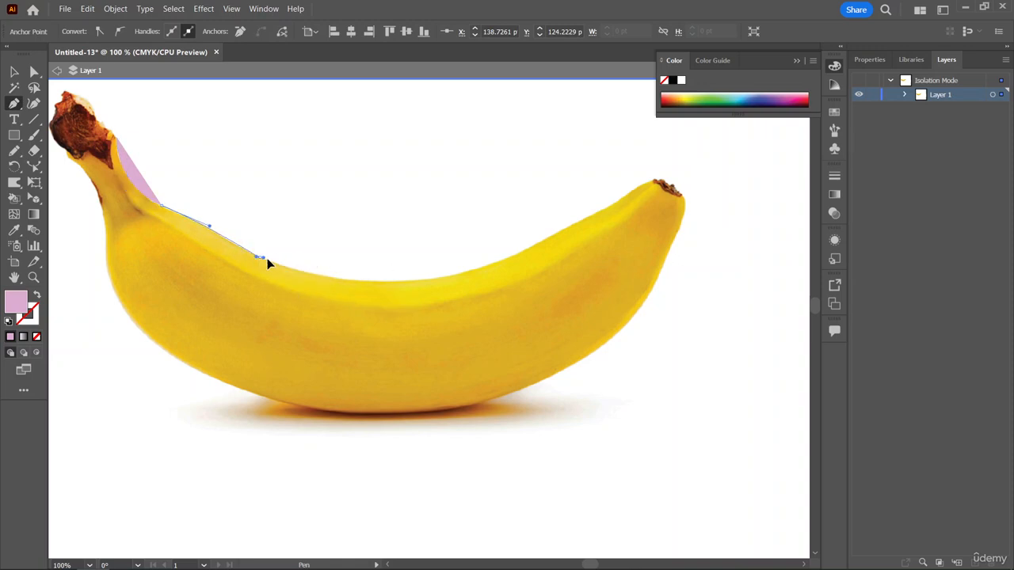
{"action": "left_click_drag", "start_coordinate": [276, 263], "coordinate": [275, 263]}
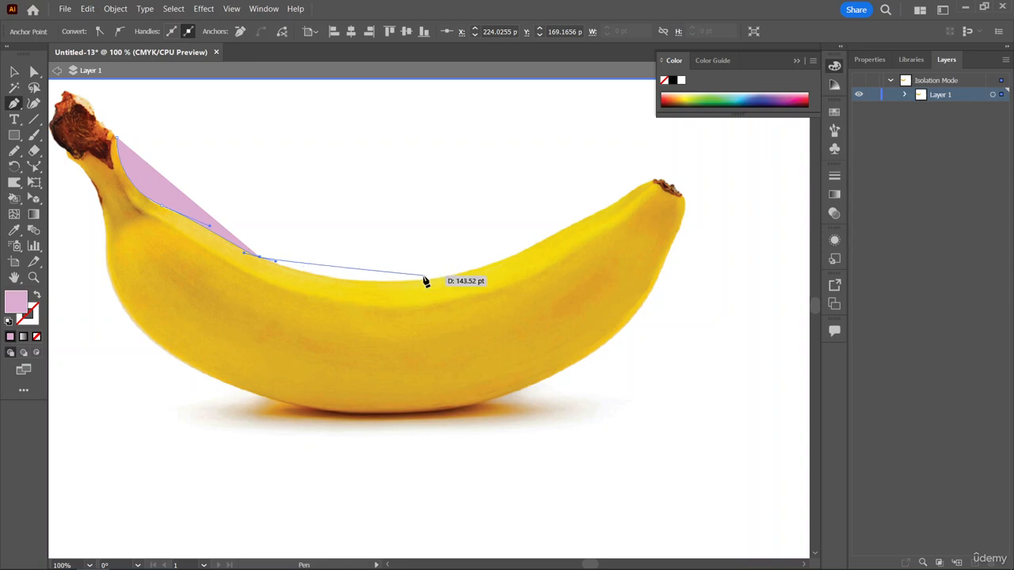
{"action": "left_click_drag", "start_coordinate": [406, 282], "coordinate": [494, 277]}
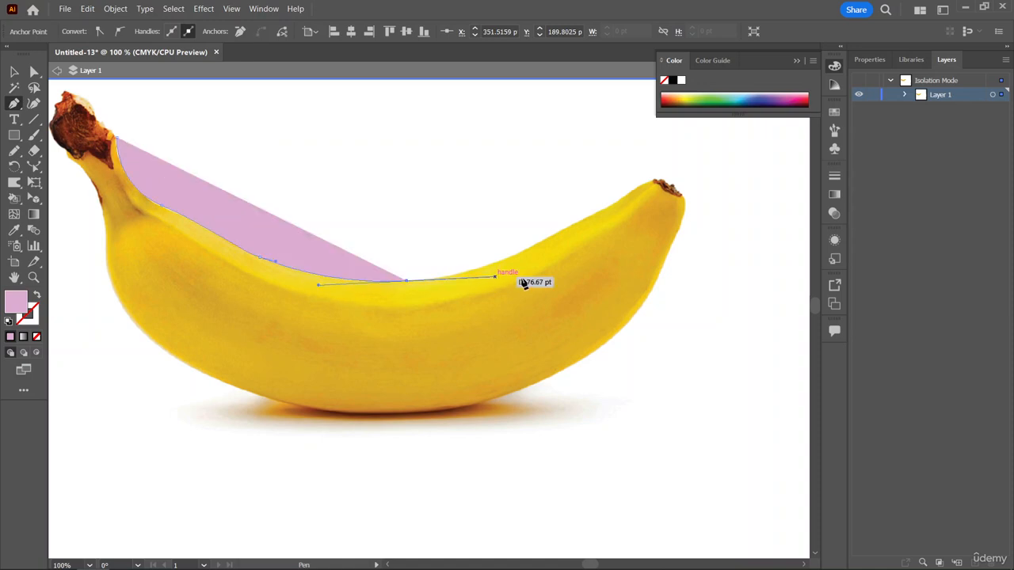
{"action": "left_click", "coordinate": [573, 225]}
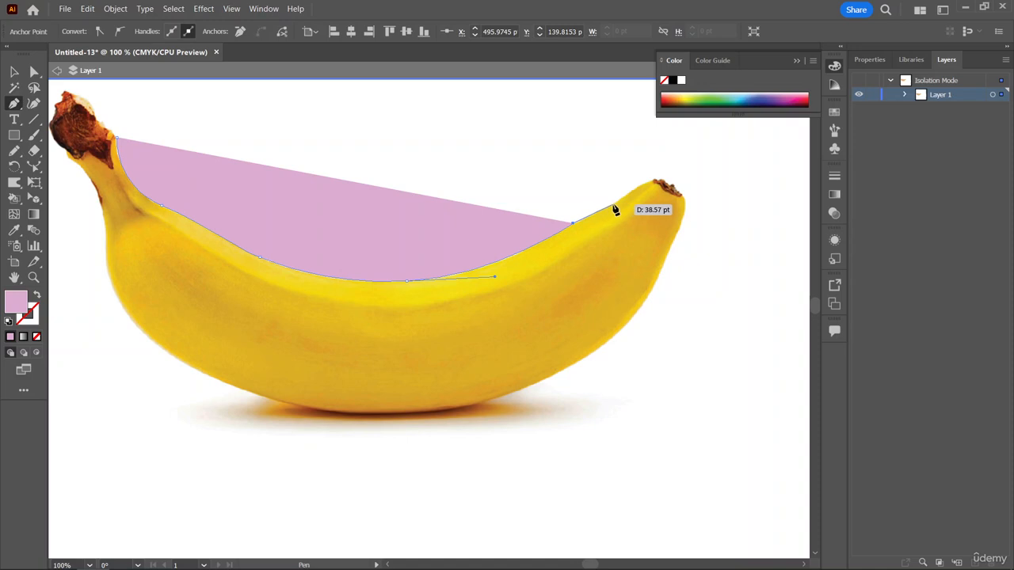
Continue the path up to the banana's tip and across its dark end to the outer corner.
{"action": "left_click", "coordinate": [619, 198]}
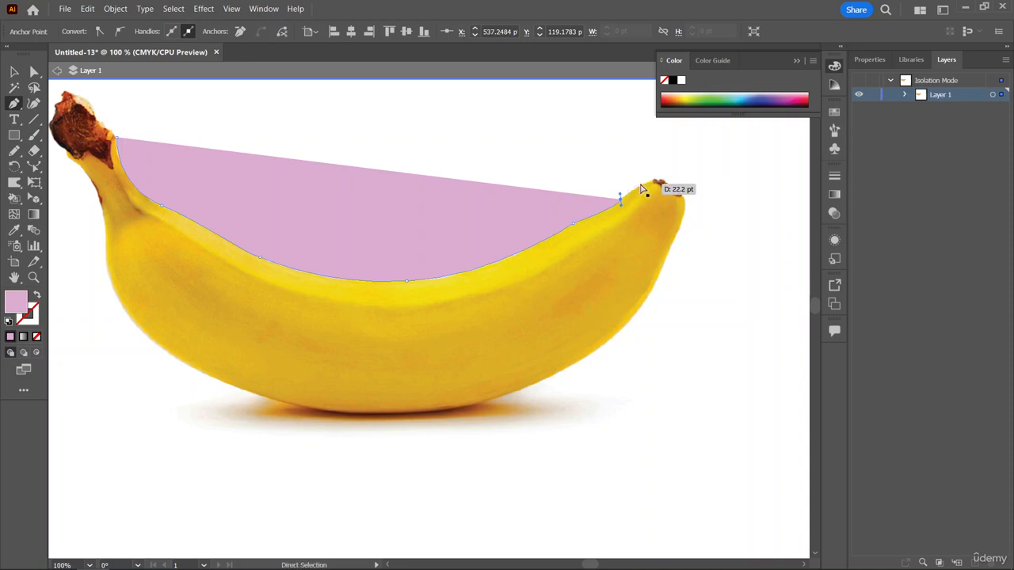
{"action": "key", "text": "ctrl+z"}
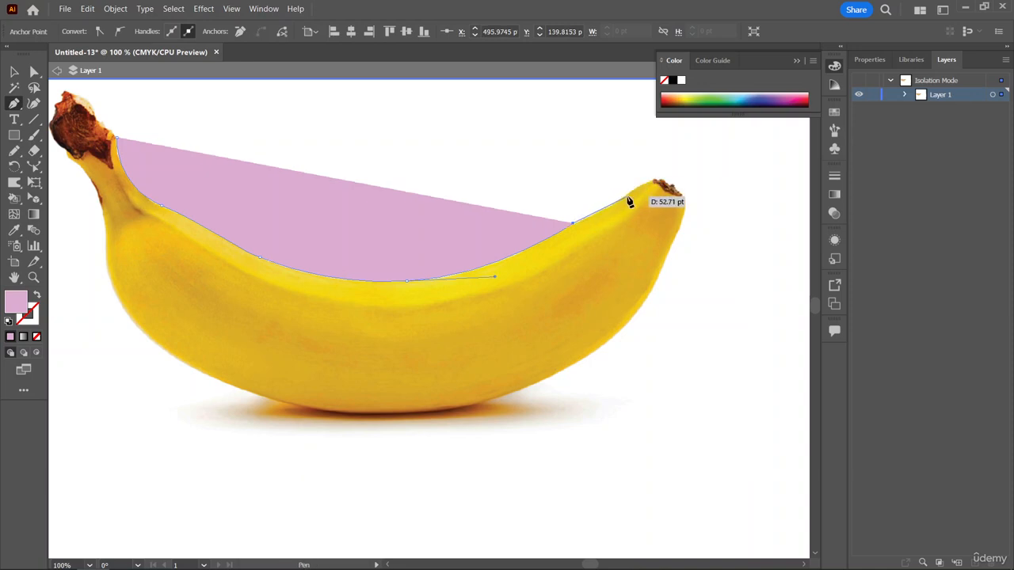
{"action": "left_click", "coordinate": [628, 197], "text": "ctrl"}
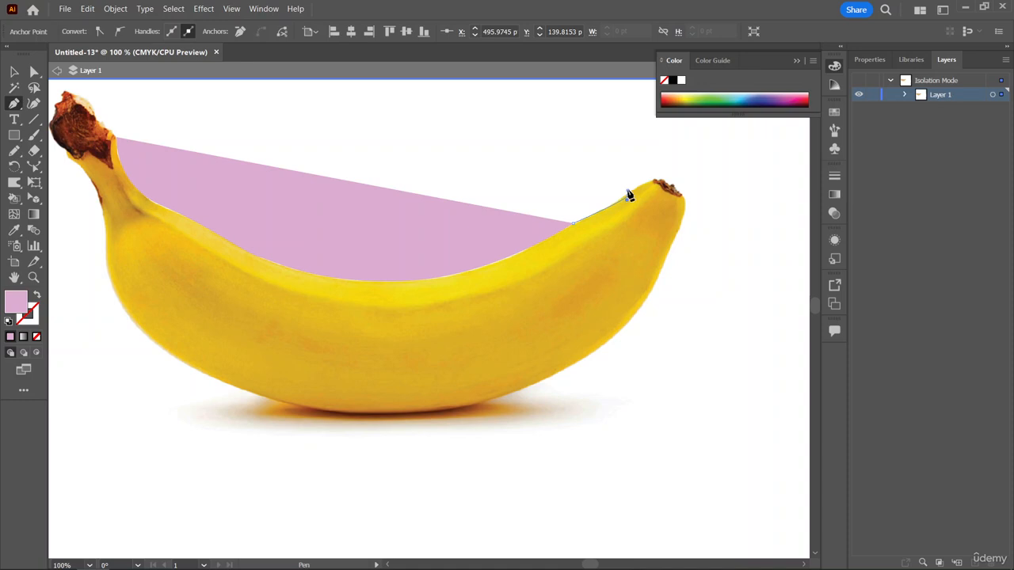
{"action": "left_click", "coordinate": [627, 192]}
{"action": "left_click", "coordinate": [654, 183]}
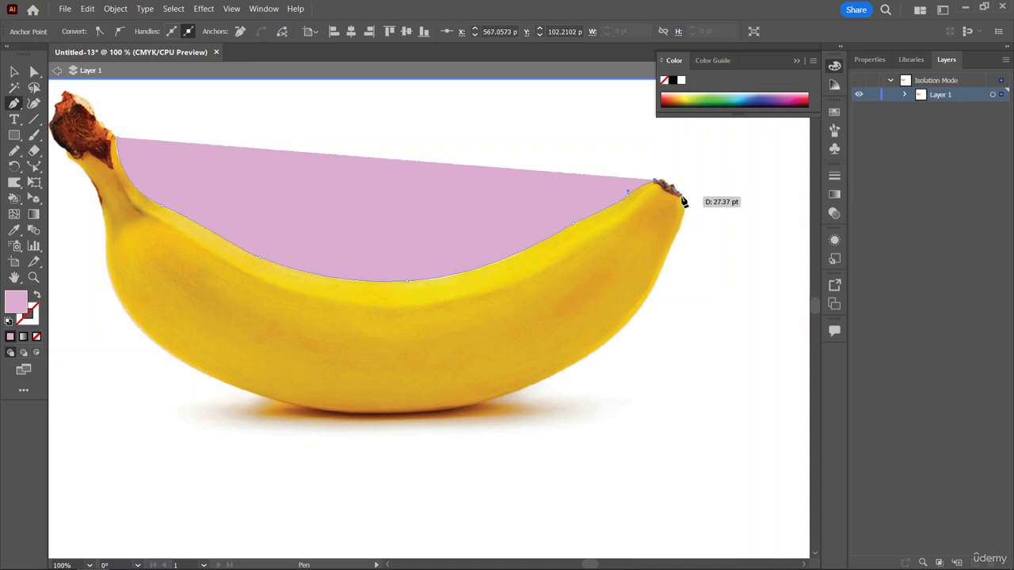
{"action": "left_click", "coordinate": [683, 202], "text": "ctrl"}
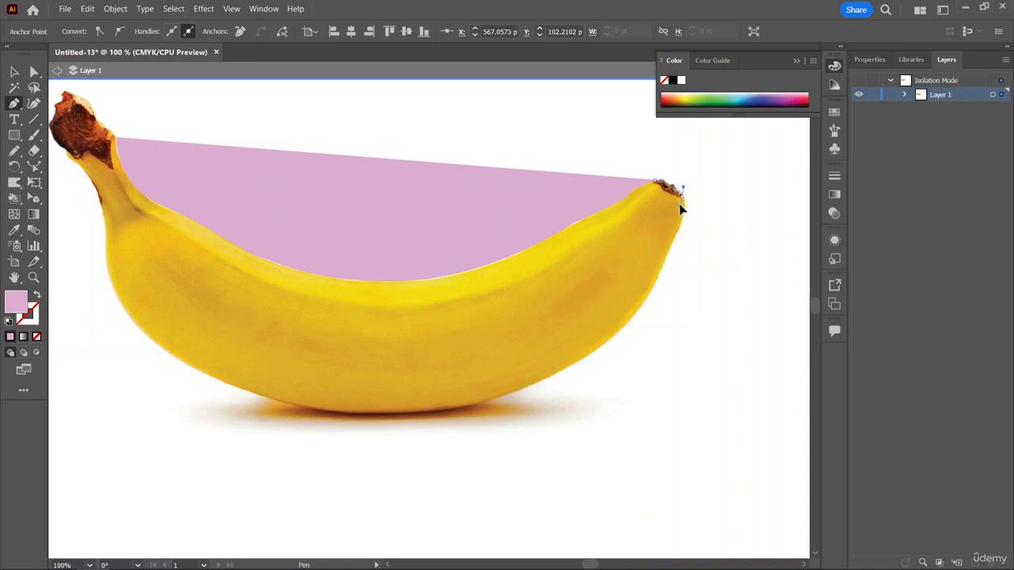
{"action": "left_click_drag", "start_coordinate": [679, 204], "coordinate": [680, 205]}
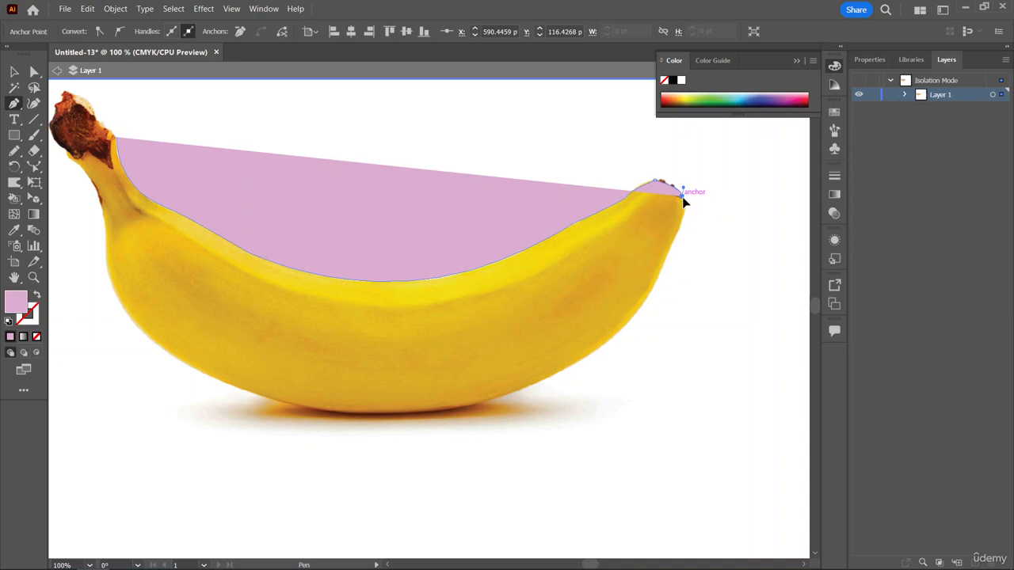
Continue the path down the banana's right side and curve it around to the underside with long direction handles.
{"action": "left_click_drag", "start_coordinate": [683, 198], "coordinate": [673, 243]}
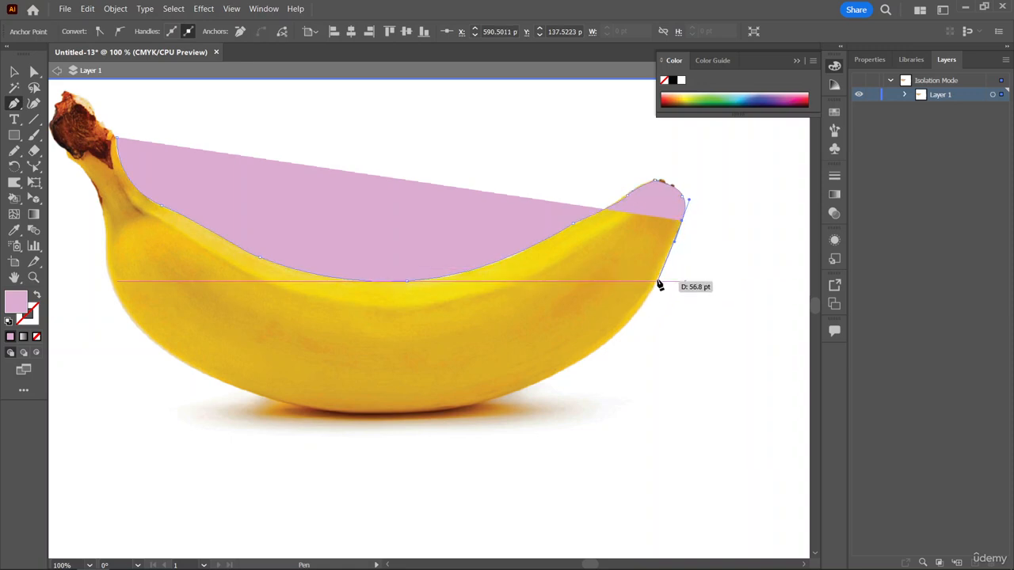
{"action": "left_click", "coordinate": [657, 282]}
{"action": "left_click_drag", "start_coordinate": [657, 279], "coordinate": [659, 283]}
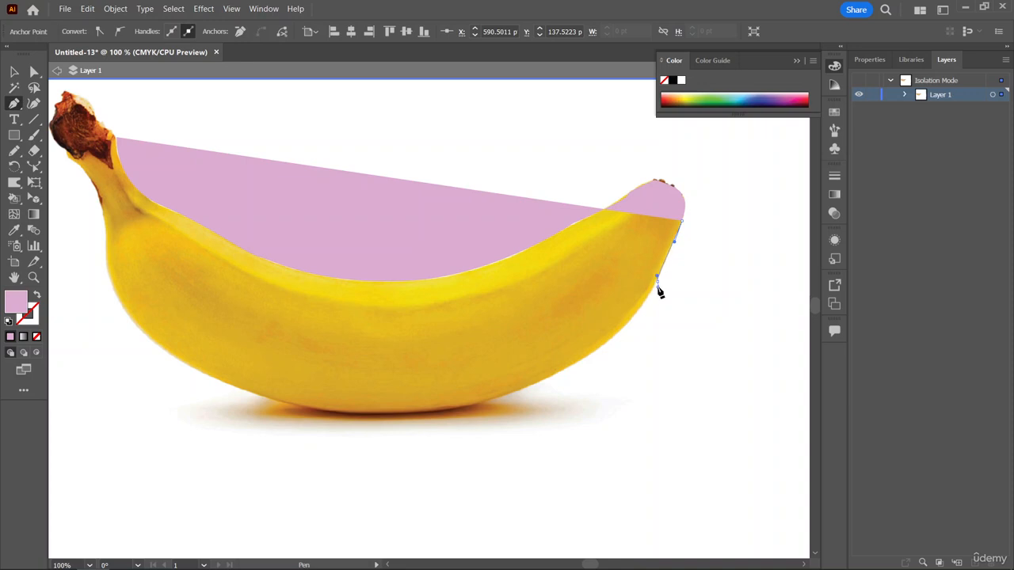
{"action": "left_click_drag", "start_coordinate": [660, 292], "coordinate": [655, 299]}
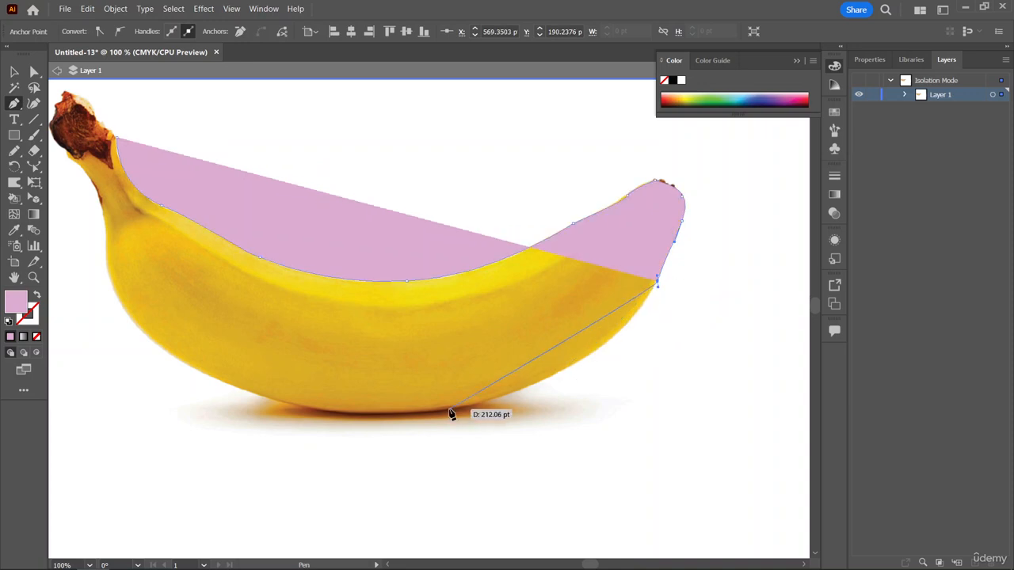
{"action": "left_click_drag", "start_coordinate": [452, 409], "coordinate": [305, 436]}
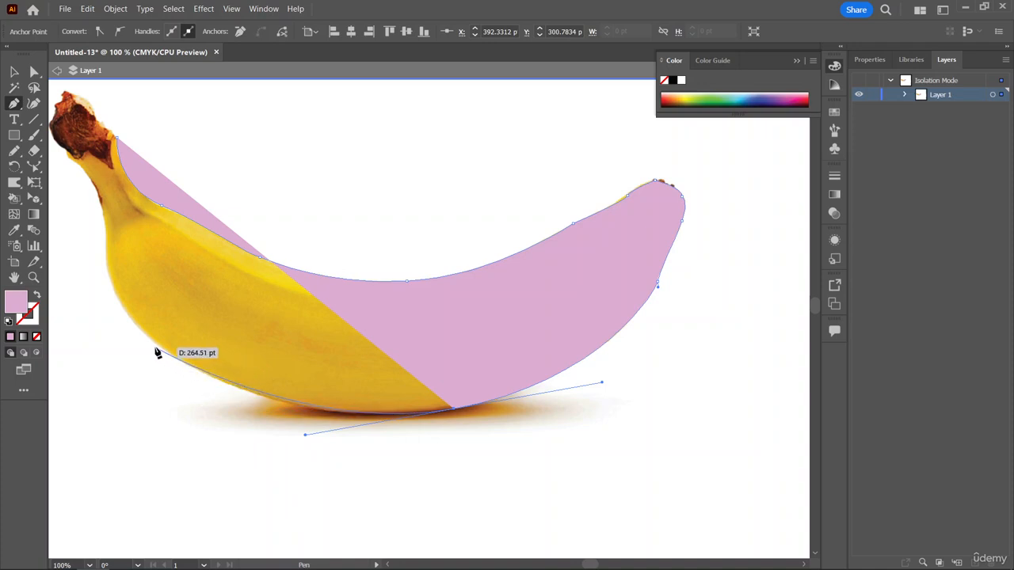
{"action": "left_click_drag", "start_coordinate": [158, 360], "coordinate": [148, 335]}
{"action": "key", "text": "ctrl+z"}
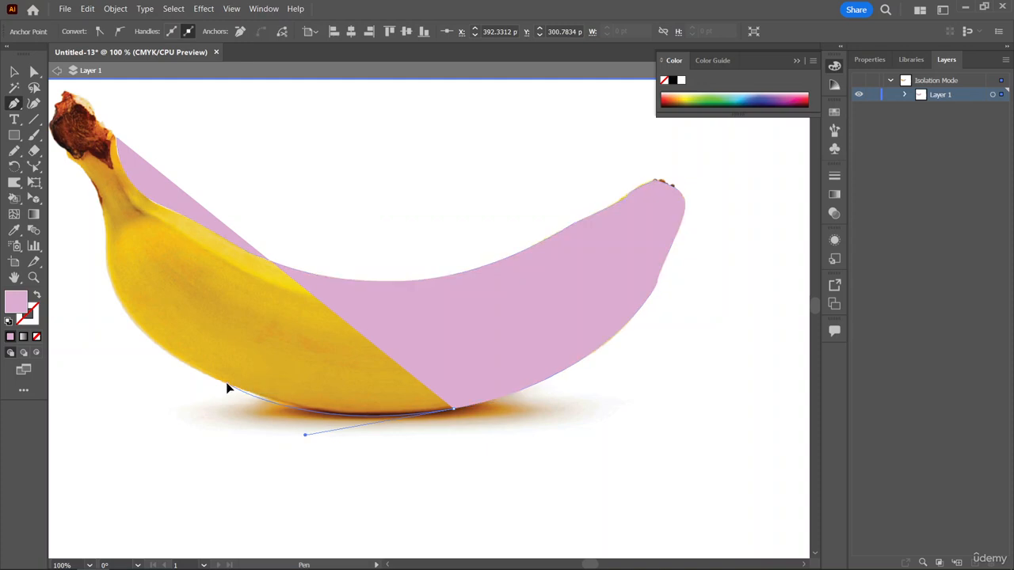
{"action": "mouse_move", "coordinate": [226, 384]}
{"action": "left_mouse_down"}
{"action": "mouse_move", "coordinate": [199, 368]}
{"action": "mouse_move", "coordinate": [181, 382]}
{"action": "mouse_move", "coordinate": [246, 390]}
{"action": "mouse_move", "coordinate": [253, 401]}
{"action": "mouse_move", "coordinate": [214, 377]}
{"action": "mouse_move", "coordinate": [229, 387]}
{"action": "left_mouse_up"}
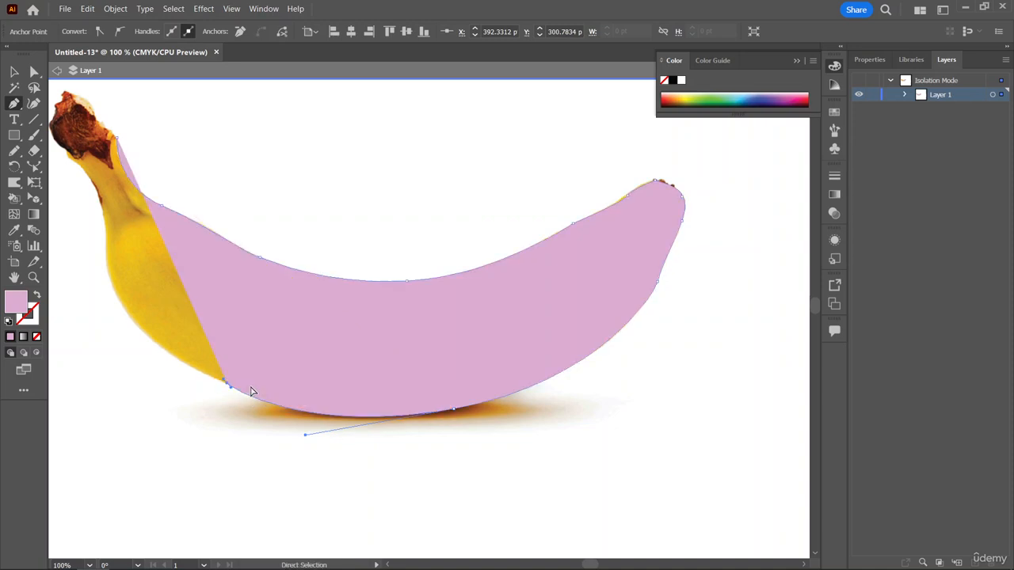
{"action": "key", "text": "ctrl+z"}
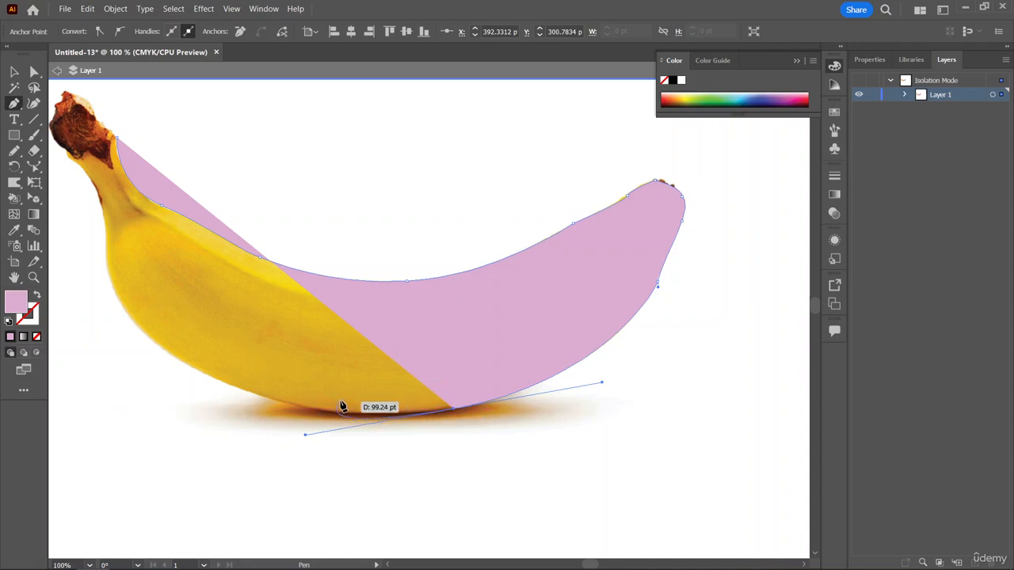
Continue the curved Pen path along the banana's underside, around its lower bend and up the outer side of the stem.
{"action": "left_click", "coordinate": [143, 339]}
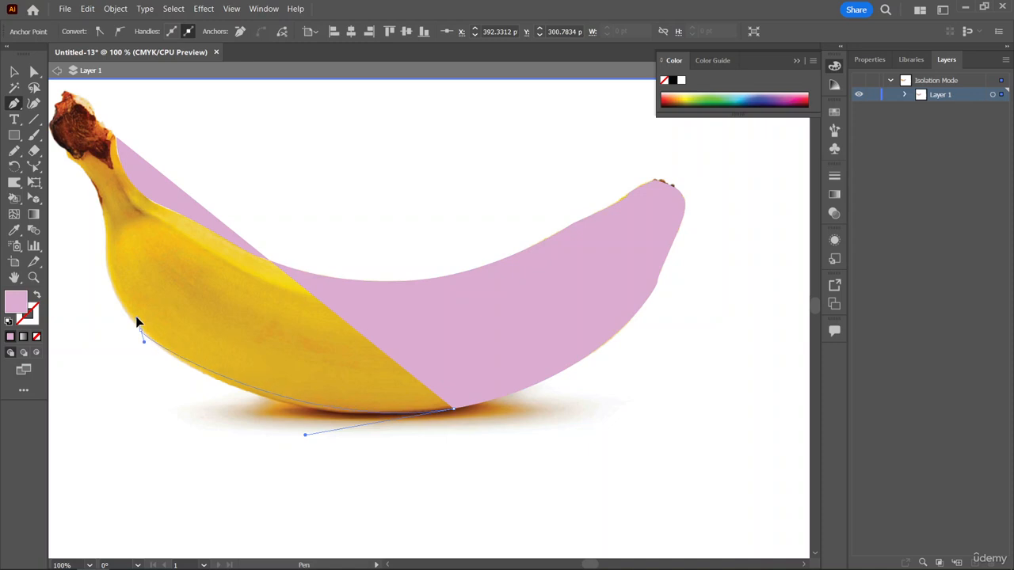
{"action": "mouse_move", "coordinate": [135, 316]}
{"action": "left_mouse_down"}
{"action": "mouse_move", "coordinate": [121, 303]}
{"action": "mouse_move", "coordinate": [154, 309]}
{"action": "mouse_move", "coordinate": [126, 306]}
{"action": "left_mouse_up"}
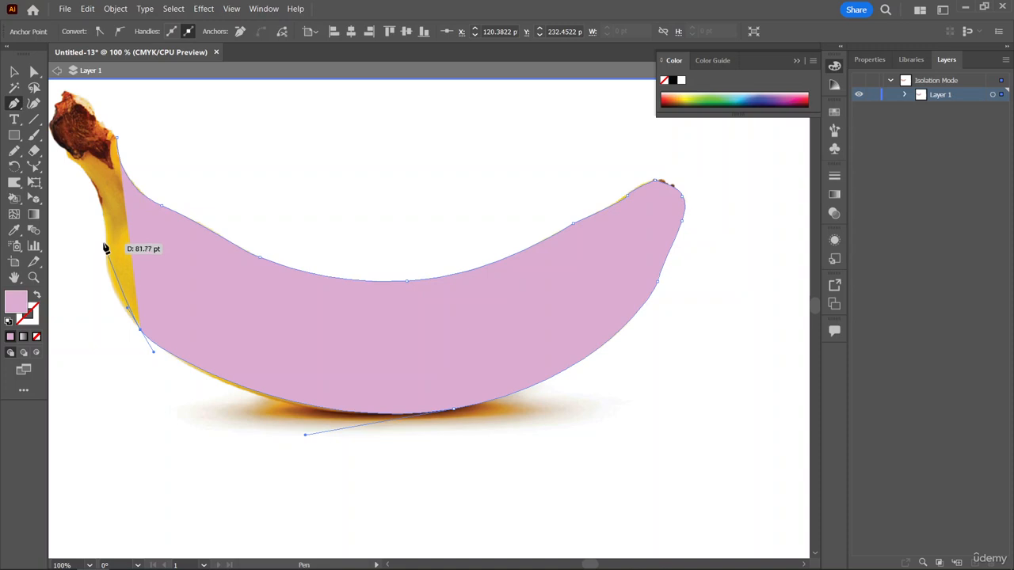
{"action": "left_click_drag", "start_coordinate": [106, 242], "coordinate": [108, 191]}
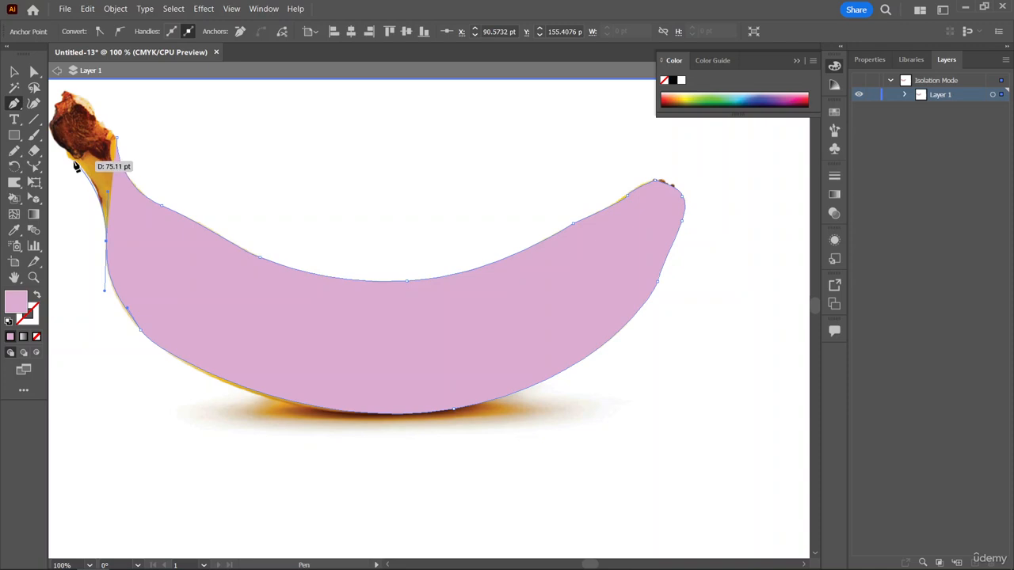
{"action": "left_click_drag", "start_coordinate": [70, 159], "coordinate": [60, 155]}
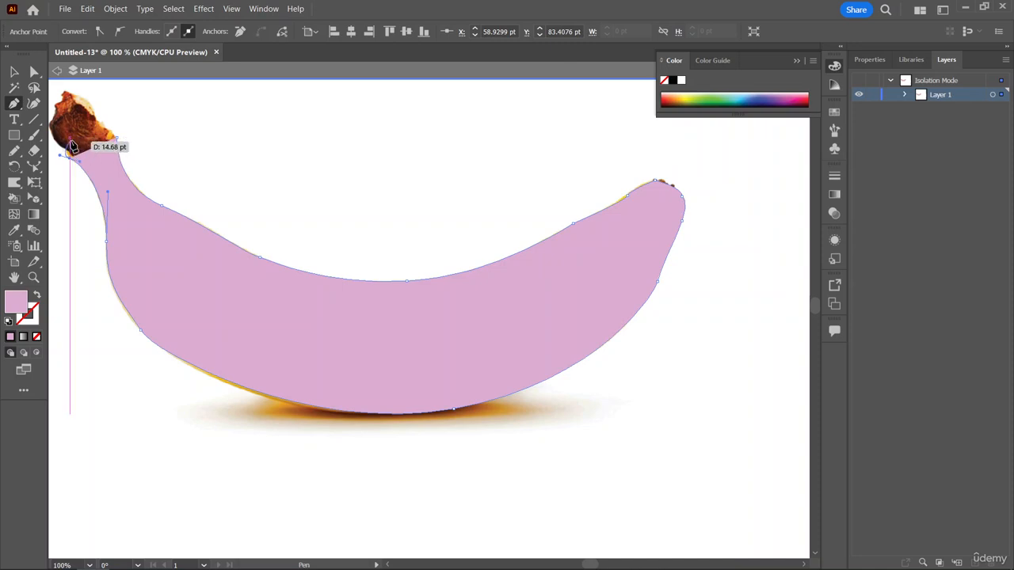
Run the path across the brown end of the stem and close it at the starting anchor point.
{"action": "left_click", "coordinate": [73, 142], "text": "ctrl"}
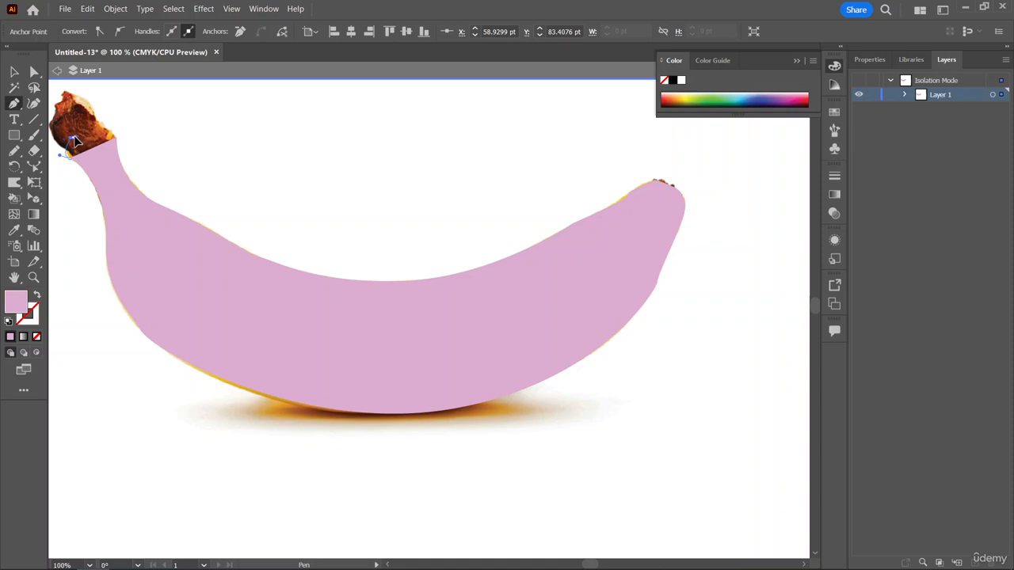
{"action": "left_click", "coordinate": [103, 127]}
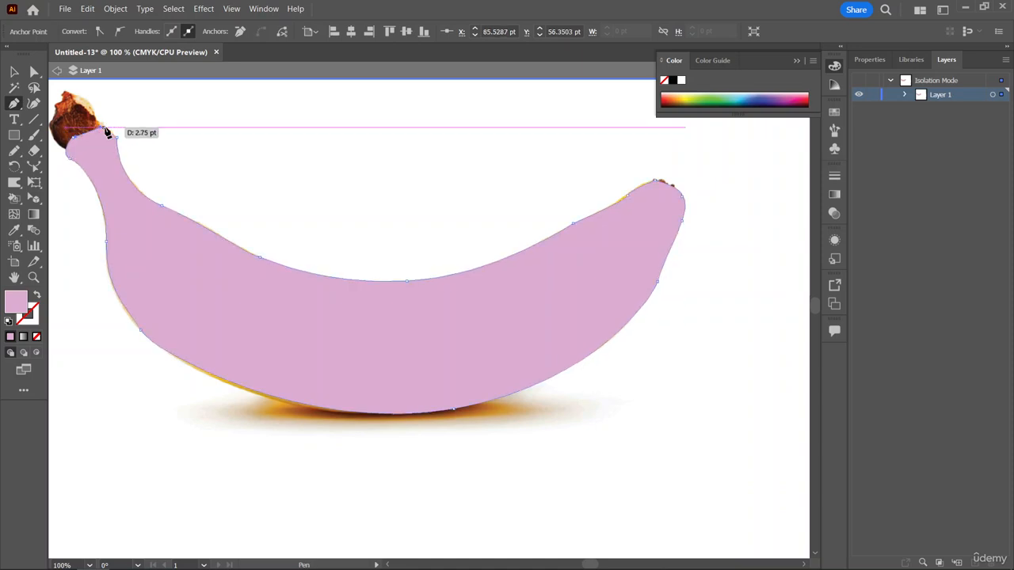
{"action": "left_click", "coordinate": [117, 138]}
Move the traced banana shape off the photo to the empty area directly below it.
{"action": "scroll", "coordinate": [227, 221], "scroll_direction": "up", "scroll_amount": 1}
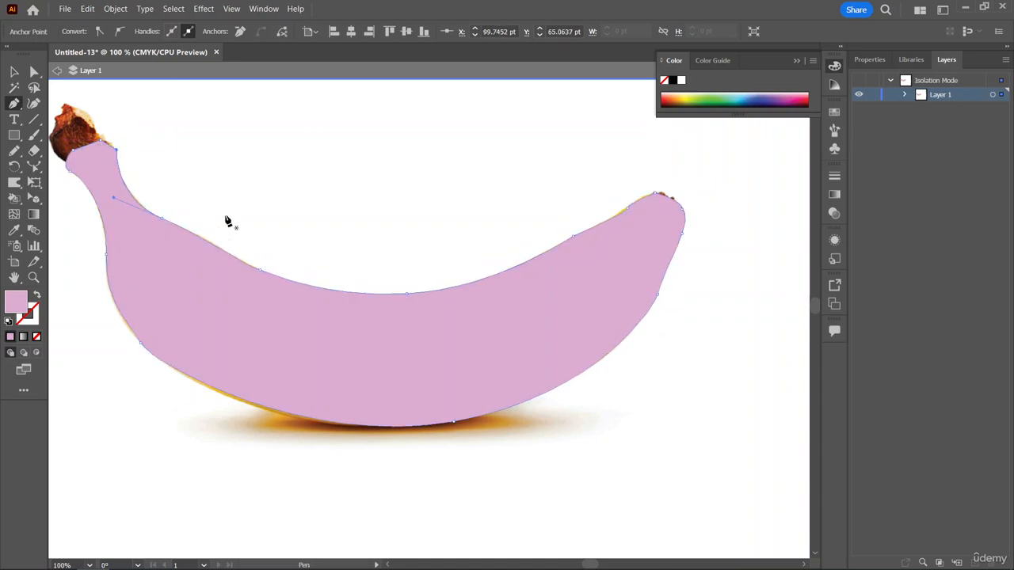
{"action": "scroll", "coordinate": [305, 174], "scroll_direction": "up", "scroll_amount": 1}
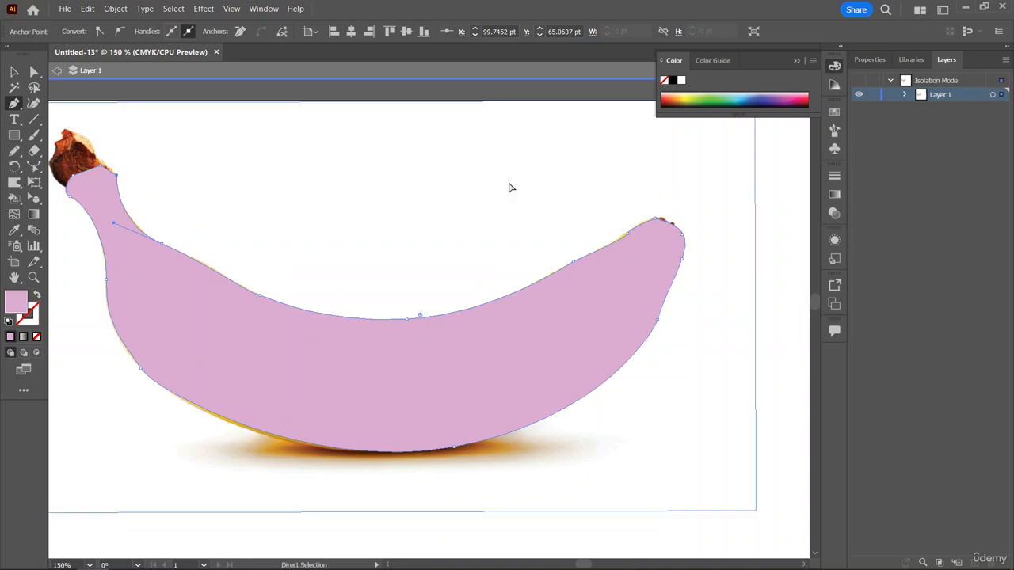
{"action": "scroll", "coordinate": [510, 189], "scroll_direction": "up", "scroll_amount": 5}
{"action": "scroll", "coordinate": [510, 189], "scroll_direction": "left", "scroll_amount": 5}
{"action": "key", "text": "ctrl+minus"}
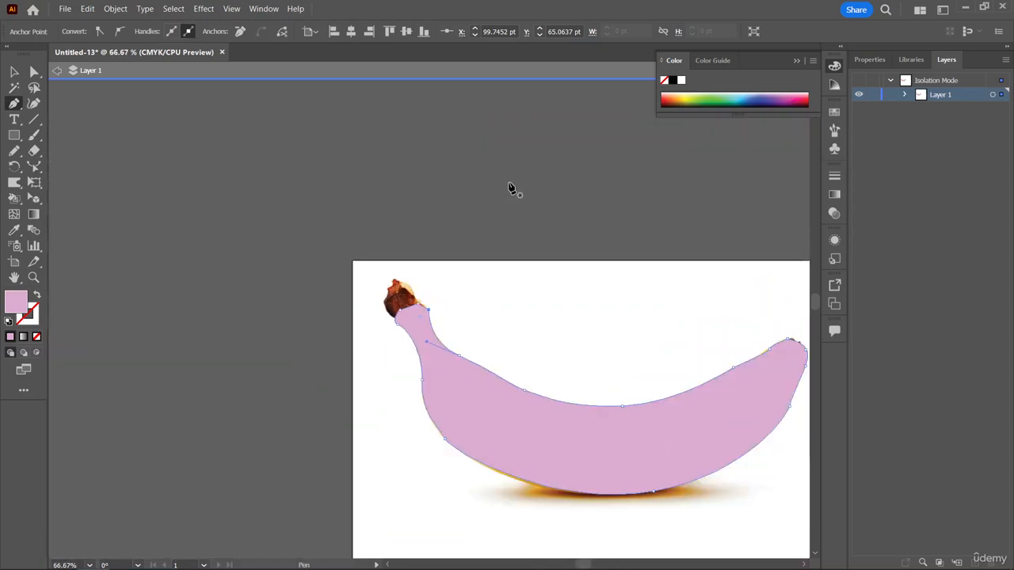
{"action": "scroll", "coordinate": [491, 195], "scroll_direction": "down", "scroll_amount": 2}
{"action": "scroll", "coordinate": [501, 200], "scroll_direction": "right", "scroll_amount": 3}
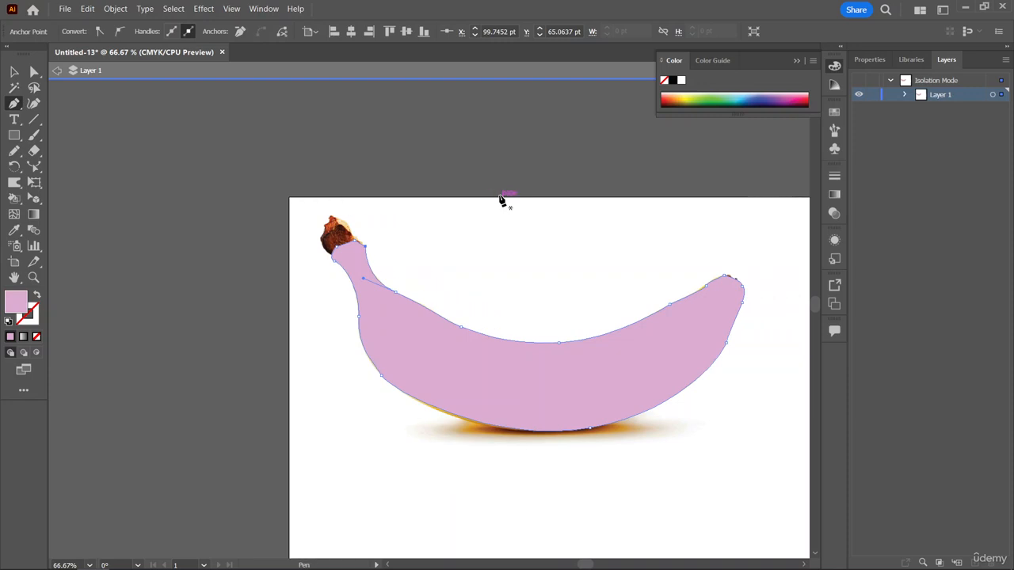
{"action": "scroll", "coordinate": [501, 201], "scroll_direction": "down", "scroll_amount": 2}
{"action": "left_click", "coordinate": [23, 70]}
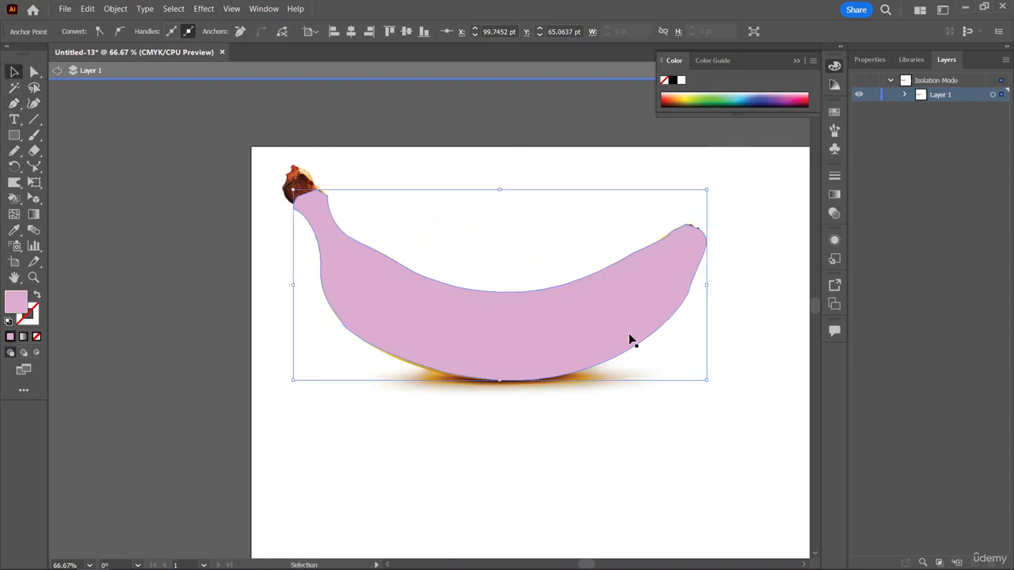
{"action": "scroll", "coordinate": [567, 312], "scroll_direction": "down", "scroll_amount": 1}
{"action": "left_click_drag", "start_coordinate": [537, 295], "coordinate": [543, 464]}
{"action": "scroll", "coordinate": [550, 414], "scroll_direction": "down", "scroll_amount": 2}
{"action": "left_click_drag", "start_coordinate": [540, 403], "coordinate": [567, 427]}
Isolate the traced banana path and set its fill to None.
{"action": "double_click", "coordinate": [560, 429]}
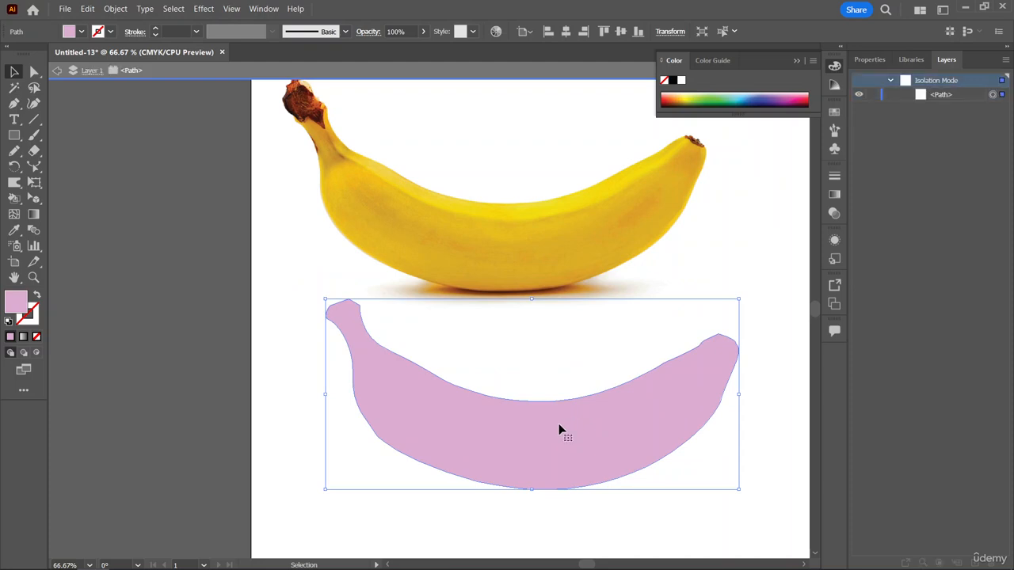
{"action": "left_click", "coordinate": [834, 213]}
{"action": "left_click", "coordinate": [834, 239]}
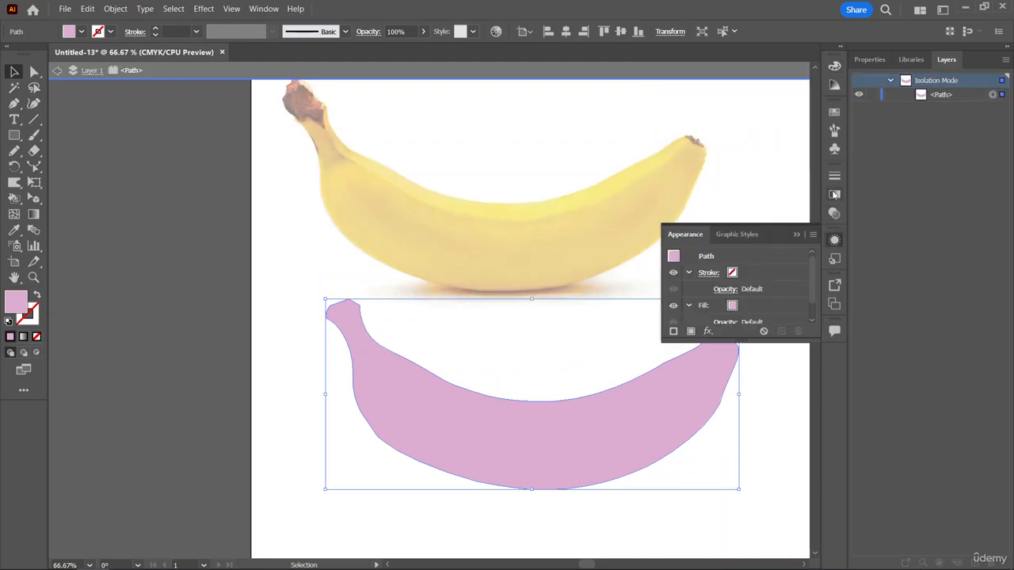
{"action": "left_click", "coordinate": [834, 111]}
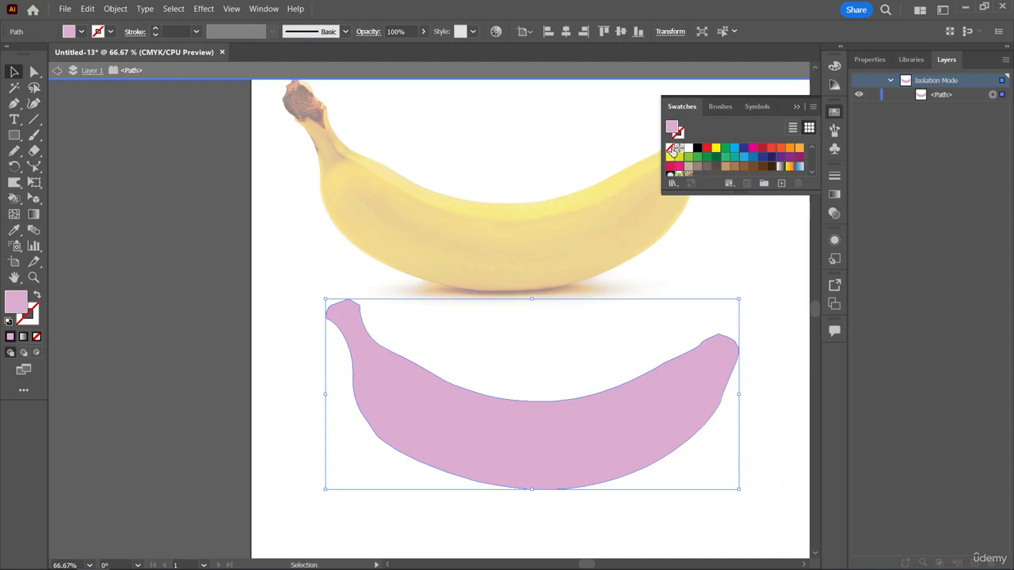
{"action": "left_click", "coordinate": [670, 148]}
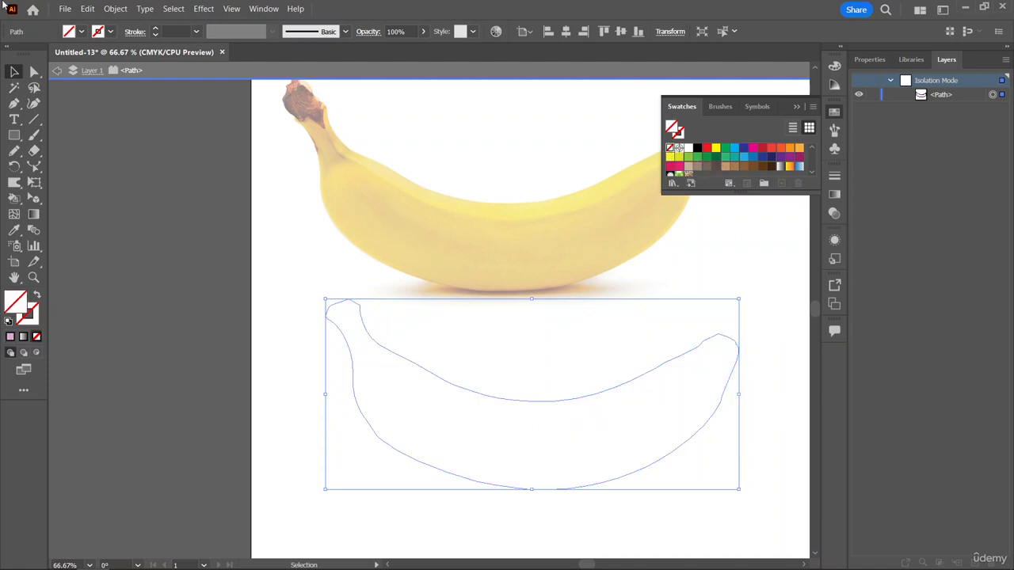
Exit isolation mode and fill the traced outline with bright yellow sampled from the banana photo's upper edge using the Eyedropper.
{"action": "key", "text": "Escape"}
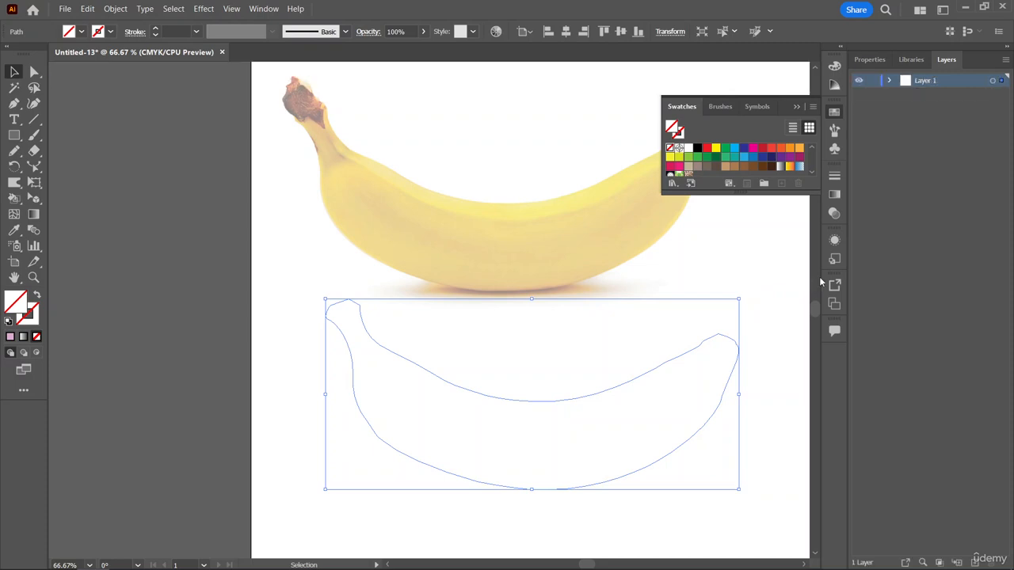
{"action": "left_click_drag", "start_coordinate": [597, 437], "coordinate": [590, 432]}
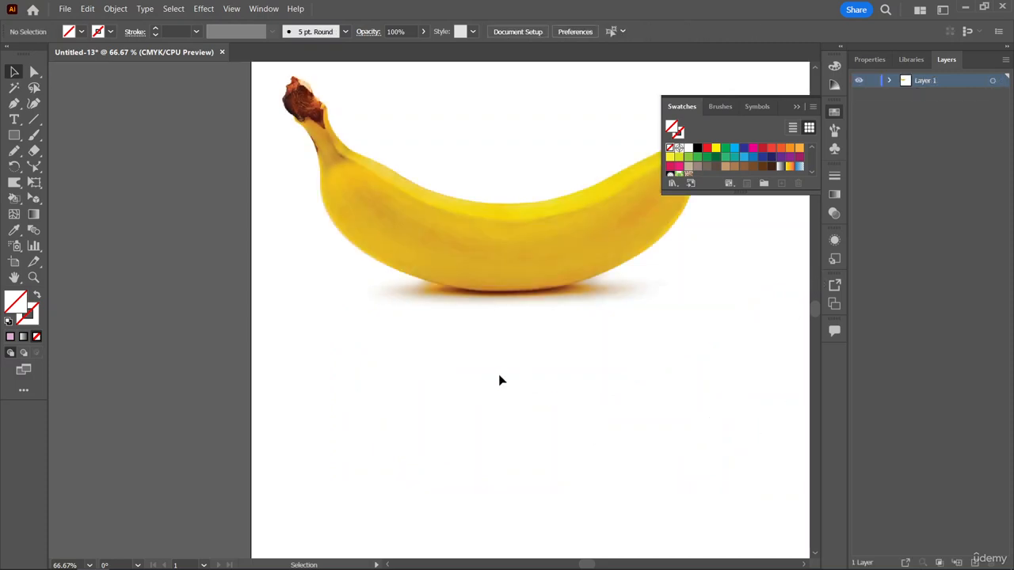
{"action": "left_click_drag", "start_coordinate": [491, 351], "coordinate": [652, 479]}
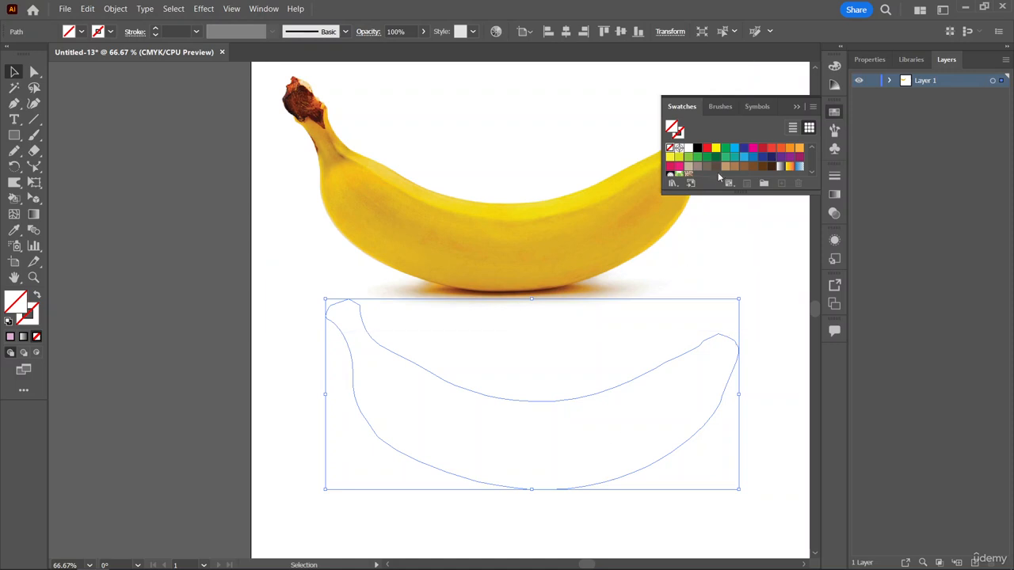
{"action": "left_click", "coordinate": [13, 231]}
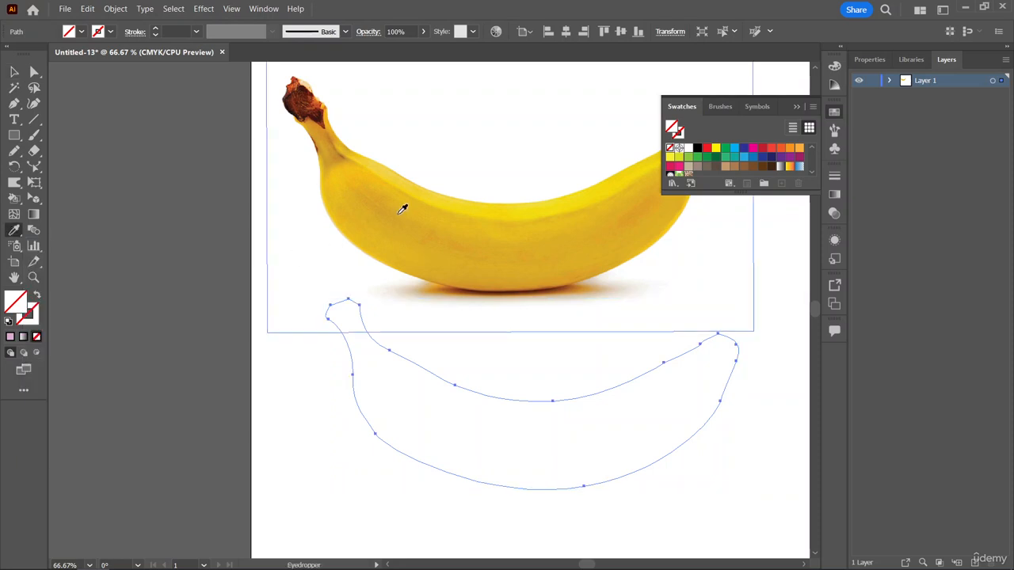
{"action": "left_click", "coordinate": [446, 257]}
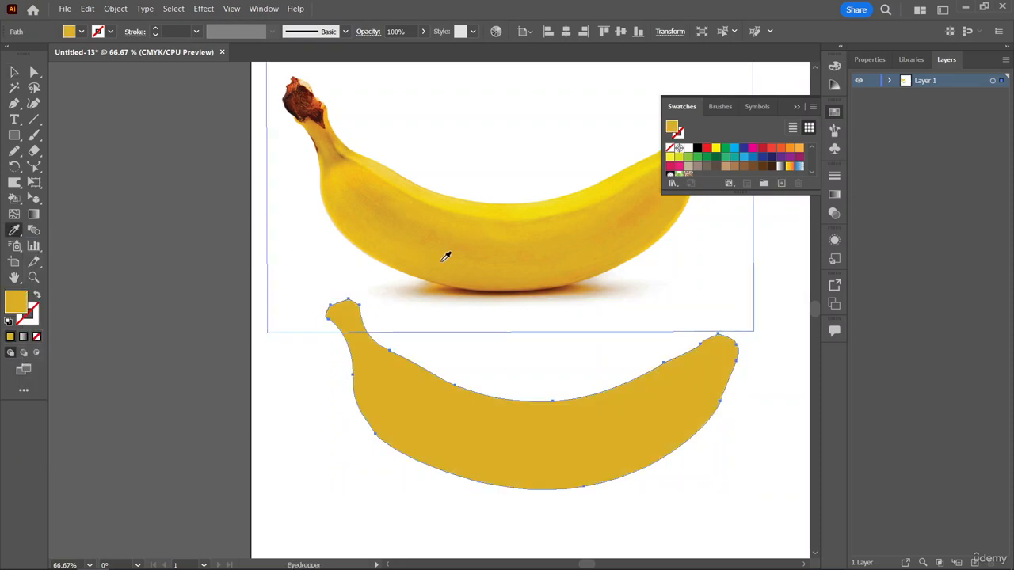
{"action": "left_click", "coordinate": [492, 203]}
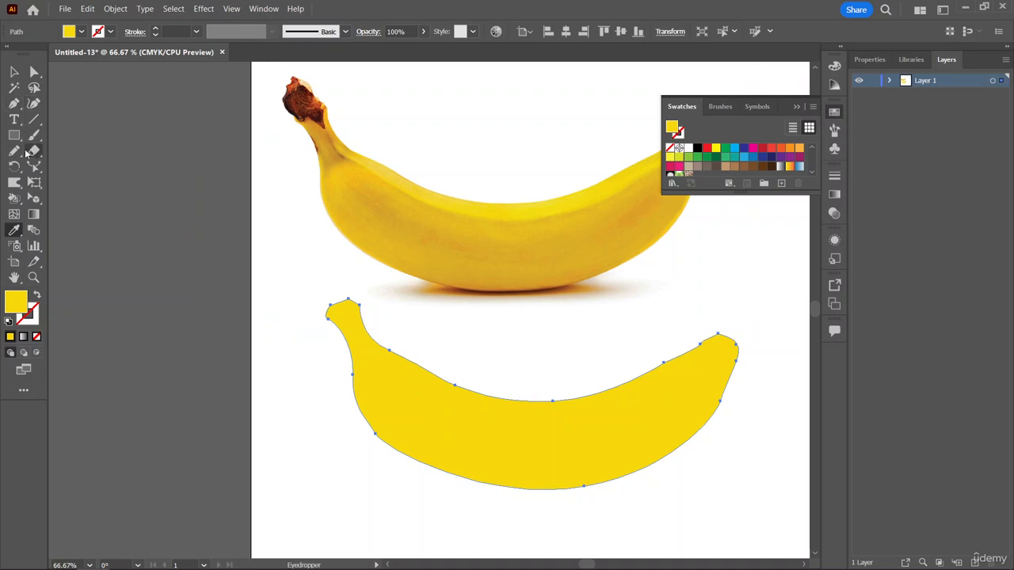
Move the yellow banana shape further right and down, clear of the photo, and leave nothing selected.
{"action": "left_click", "coordinate": [15, 214]}
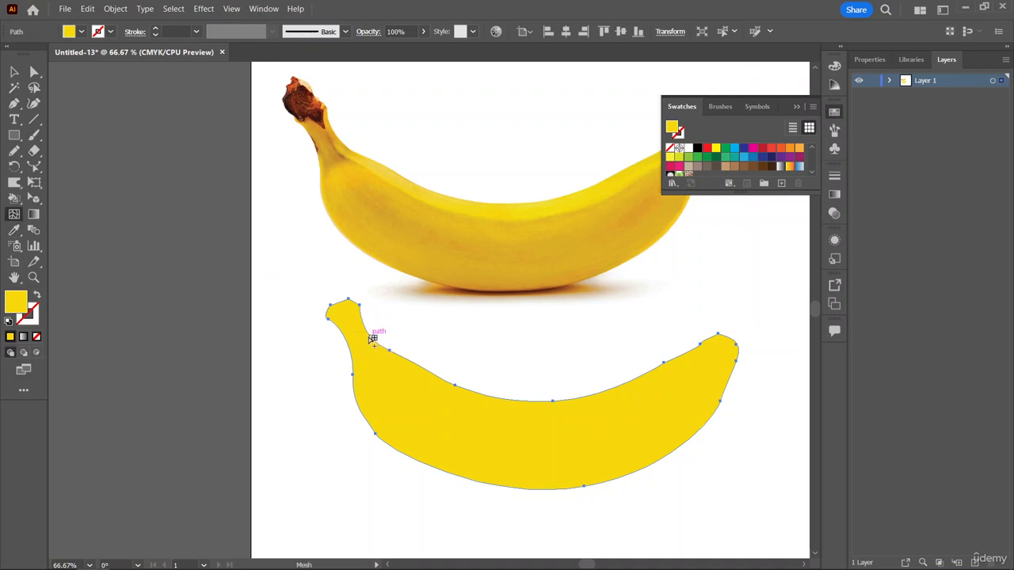
{"action": "key", "text": "v"}
{"action": "scroll", "coordinate": [535, 403], "scroll_direction": "down", "scroll_amount": 2}
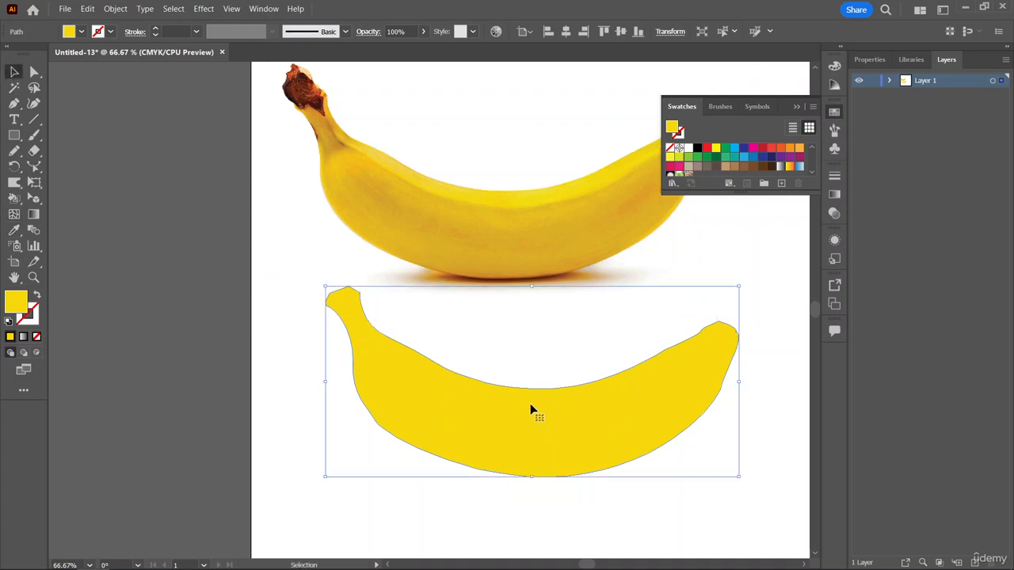
{"action": "scroll", "coordinate": [543, 403], "scroll_direction": "right", "scroll_amount": 6}
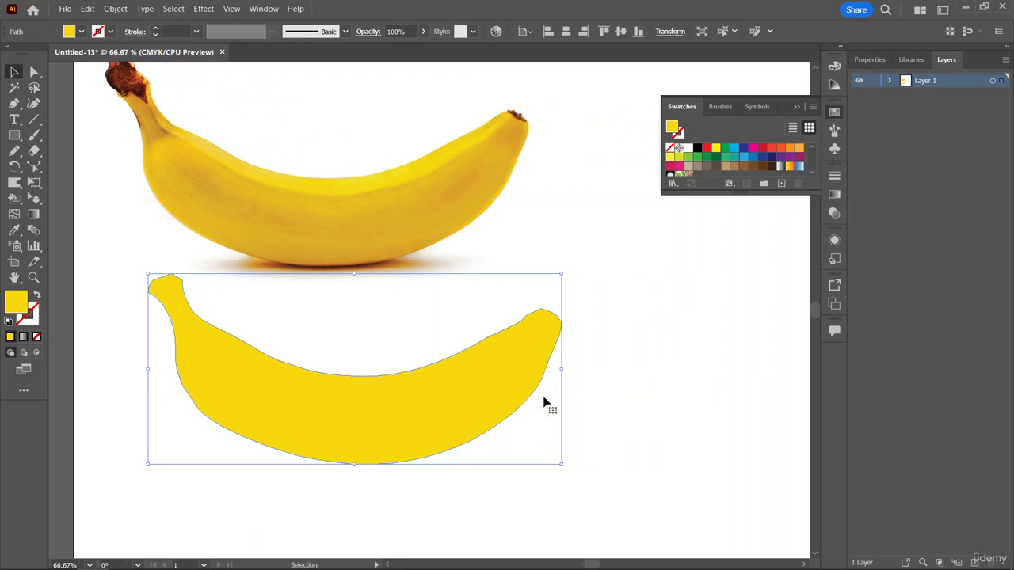
{"action": "scroll", "coordinate": [535, 408], "scroll_direction": "up", "scroll_amount": 2}
{"action": "left_click_drag", "start_coordinate": [532, 406], "coordinate": [681, 459]}
{"action": "left_click", "coordinate": [361, 256]}
{"action": "scroll", "coordinate": [632, 413], "scroll_direction": "down", "scroll_amount": 1}
{"action": "scroll", "coordinate": [630, 413], "scroll_direction": "right", "scroll_amount": 3}
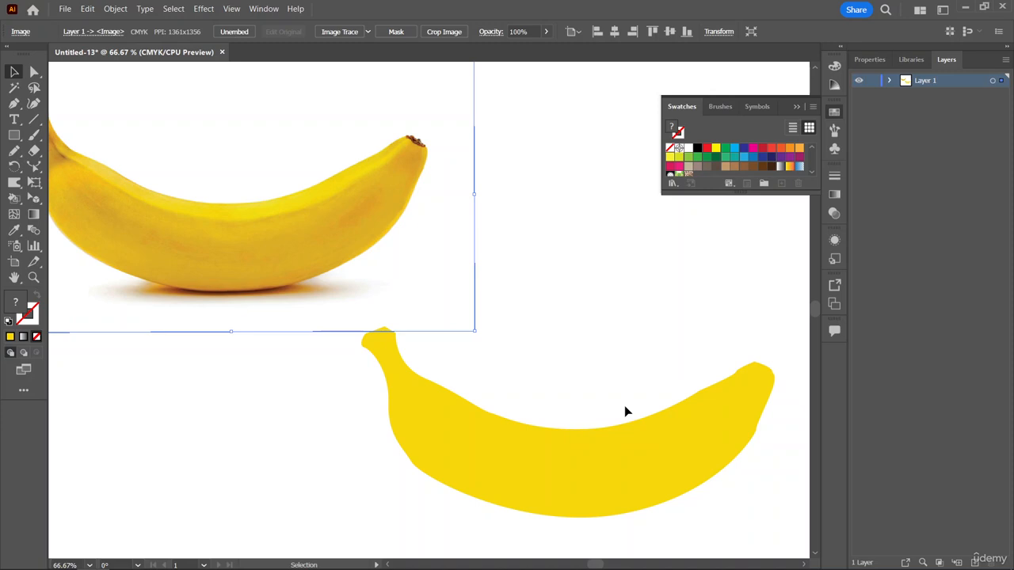
{"action": "key", "text": "ctrl+minus"}
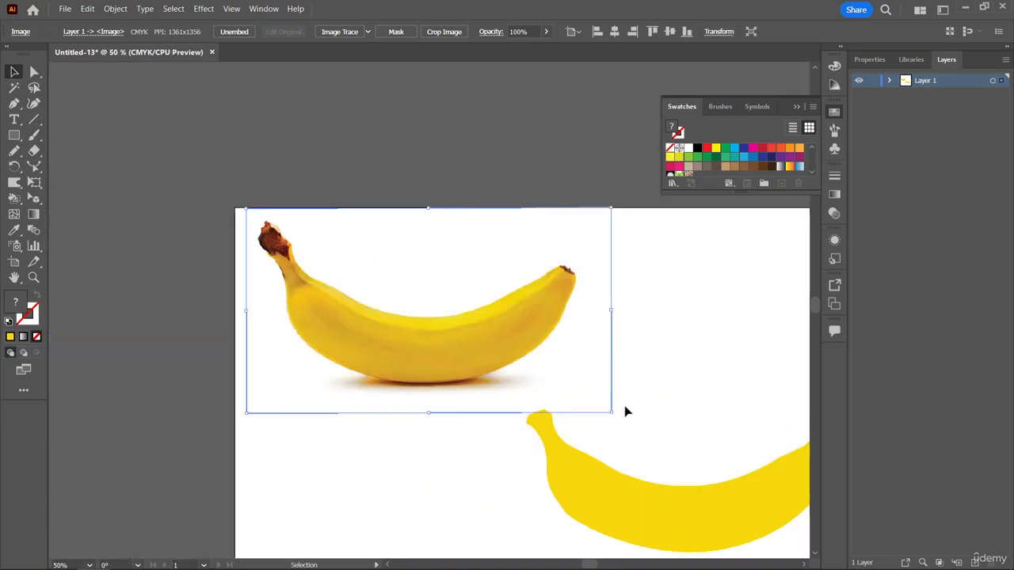
{"action": "left_click", "coordinate": [623, 408]}
With the Mesh tool, add three crosswise mesh lines to the yellow banana, starting at the stem's base.
{"action": "scroll", "coordinate": [629, 409], "scroll_direction": "right", "scroll_amount": 3}
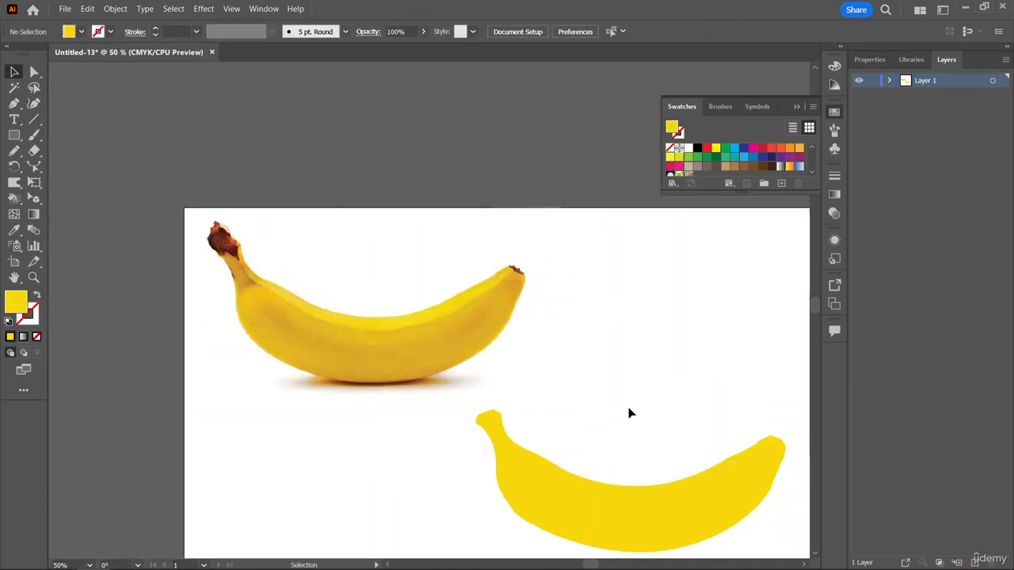
{"action": "scroll", "coordinate": [632, 413], "scroll_direction": "down", "scroll_amount": 2}
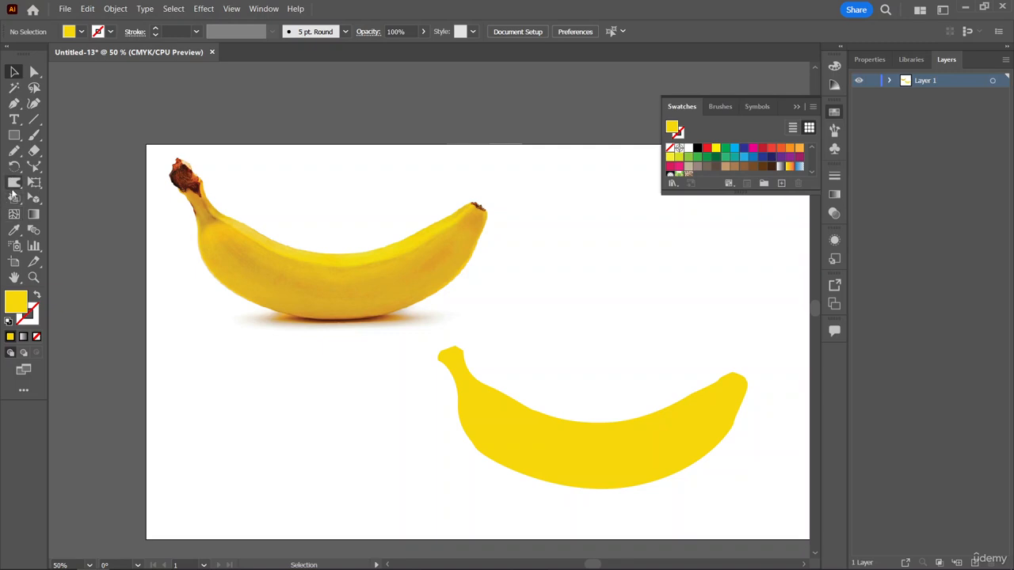
{"action": "left_click", "coordinate": [13, 214]}
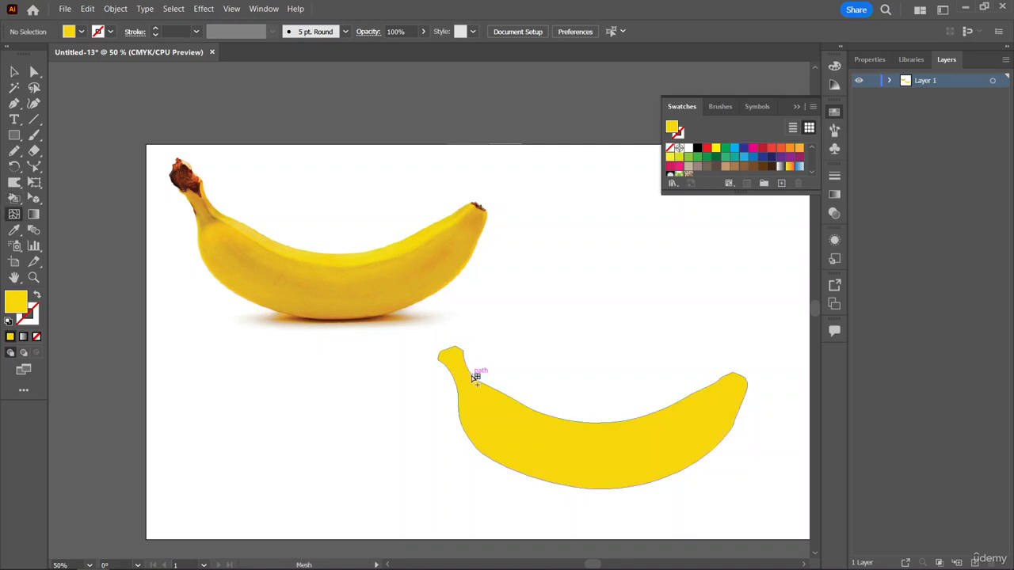
{"action": "left_click", "coordinate": [477, 380]}
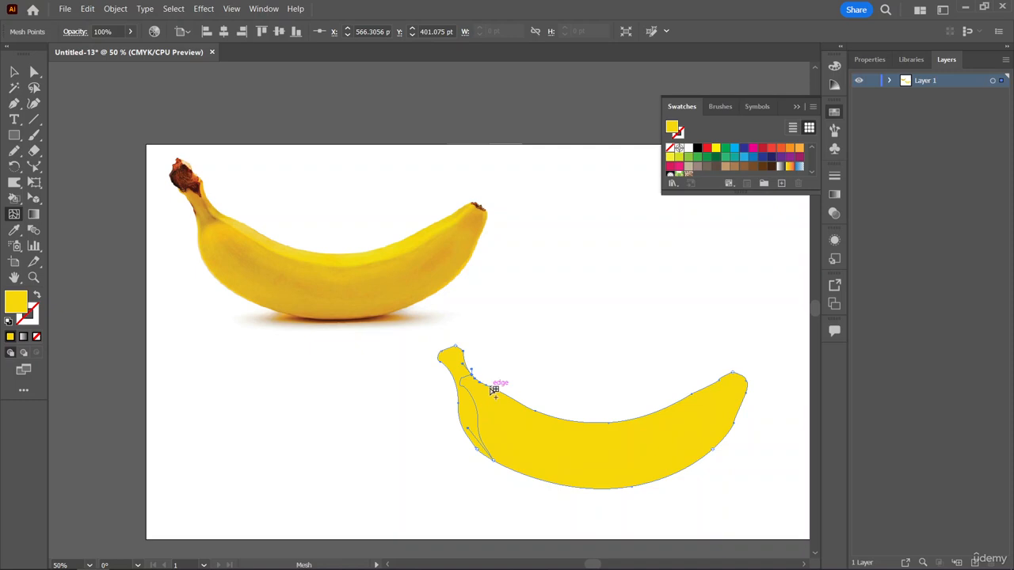
{"action": "left_click", "coordinate": [491, 386]}
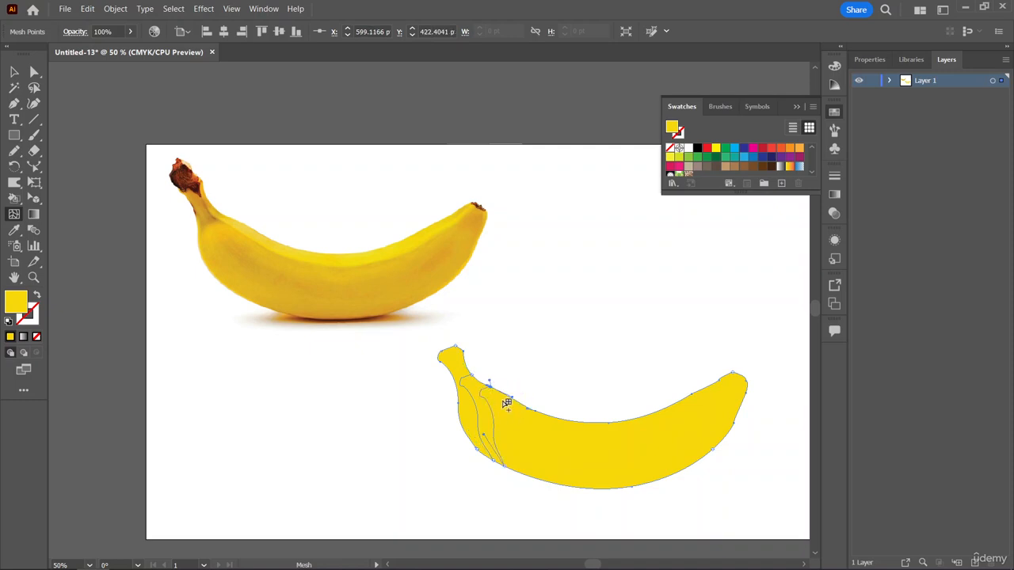
{"action": "left_click", "coordinate": [535, 476]}
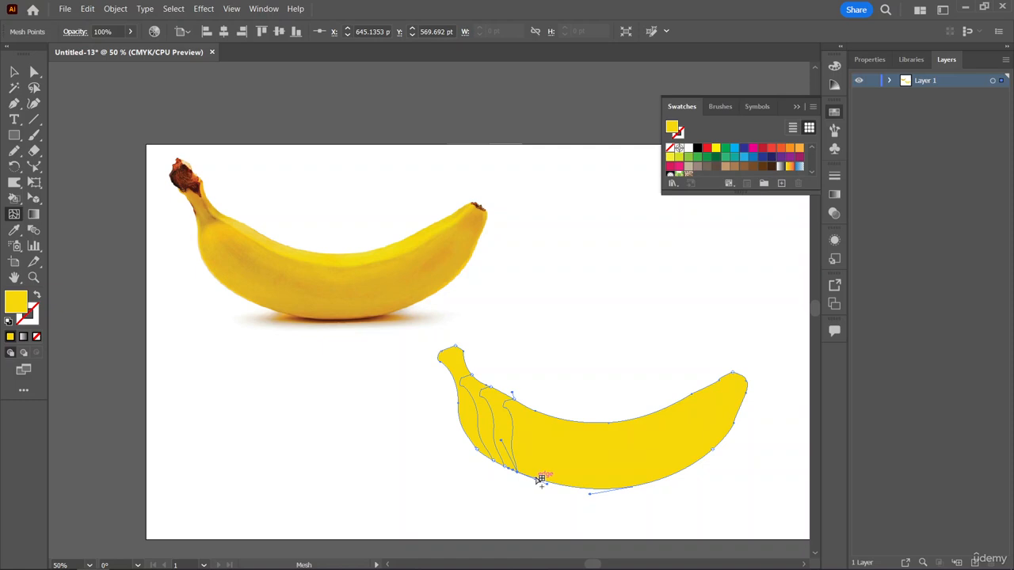
Add six more crosswise mesh lines along the yellow banana's lower edge, continuing from the existing three toward the tip.
{"action": "left_click", "coordinate": [538, 478]}
{"action": "left_click", "coordinate": [563, 485]}
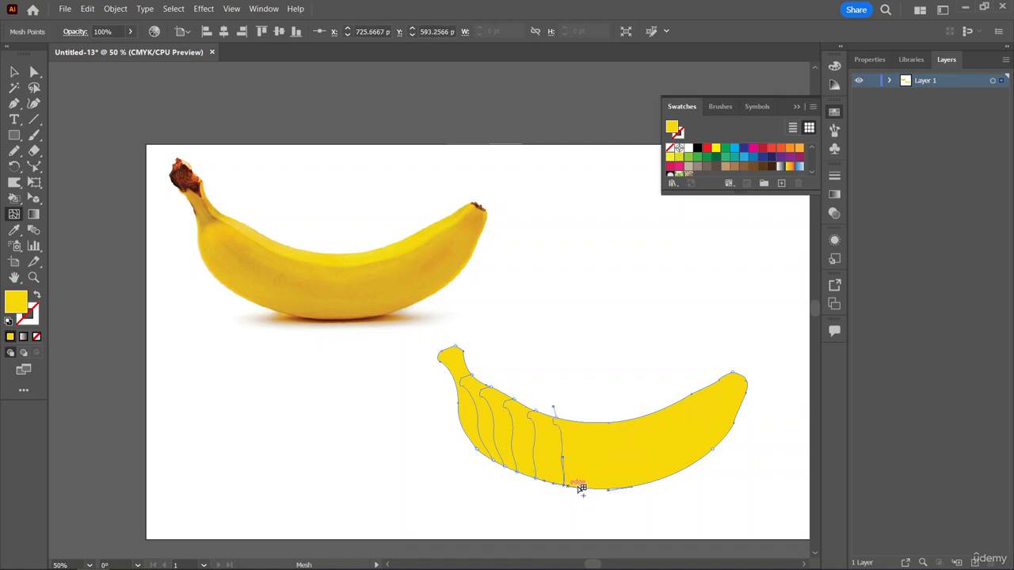
{"action": "left_click", "coordinate": [596, 489]}
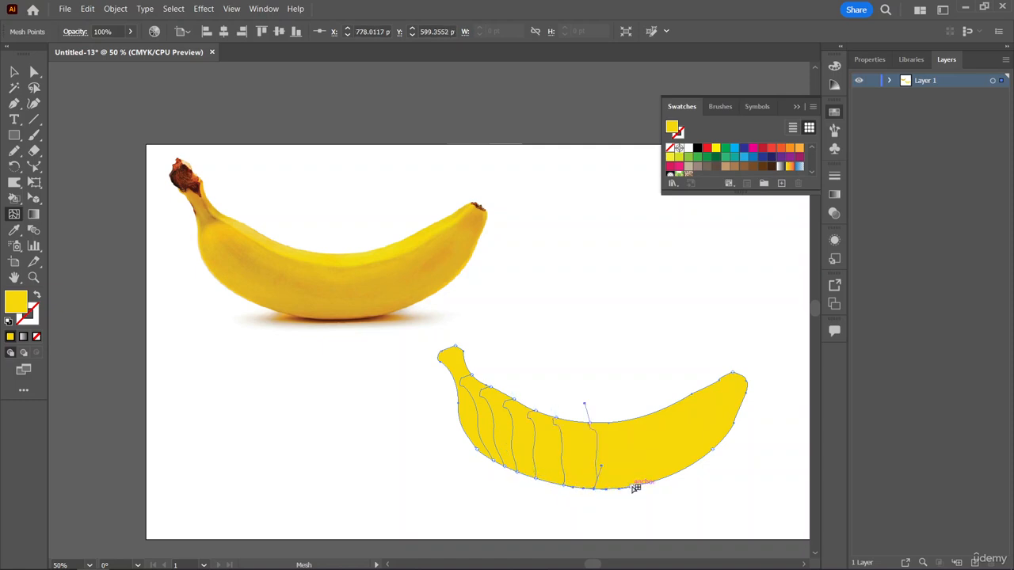
{"action": "left_click", "coordinate": [629, 488]}
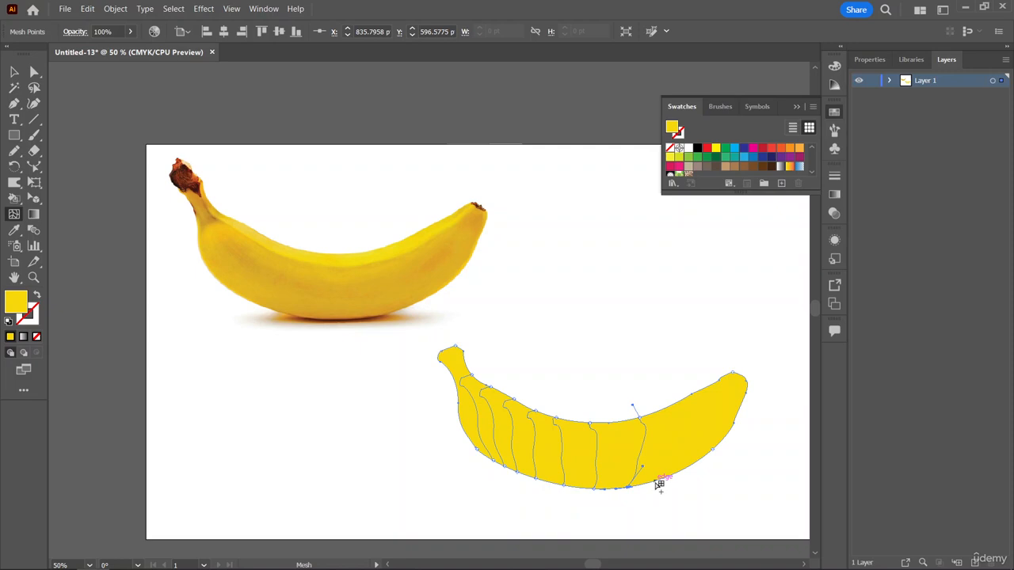
{"action": "left_click", "coordinate": [663, 480]}
{"action": "left_click", "coordinate": [702, 462]}
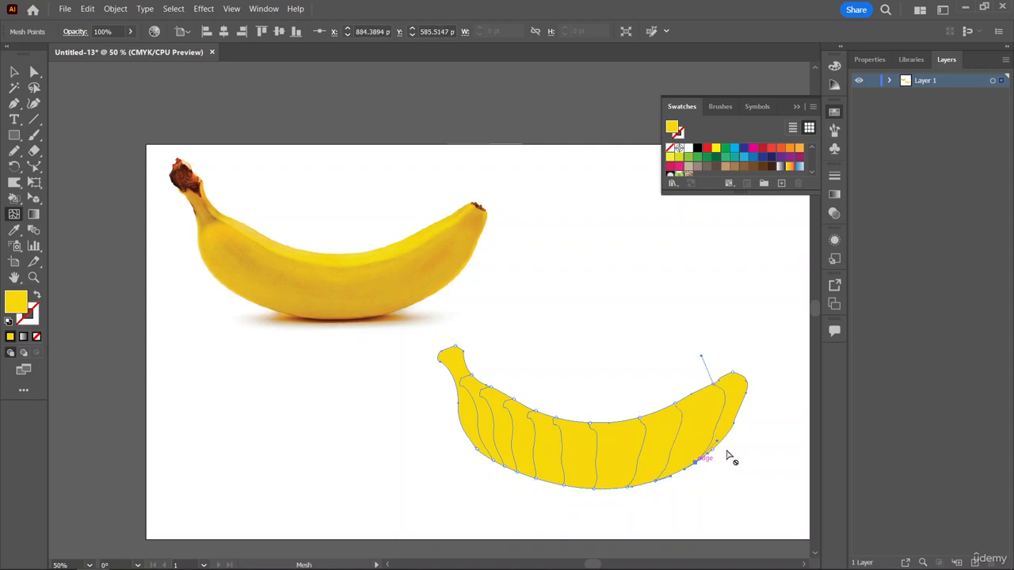
Add three lengthwise mesh lines running from the banana's tip along the lower, middle and upper body.
{"action": "left_click", "coordinate": [734, 429]}
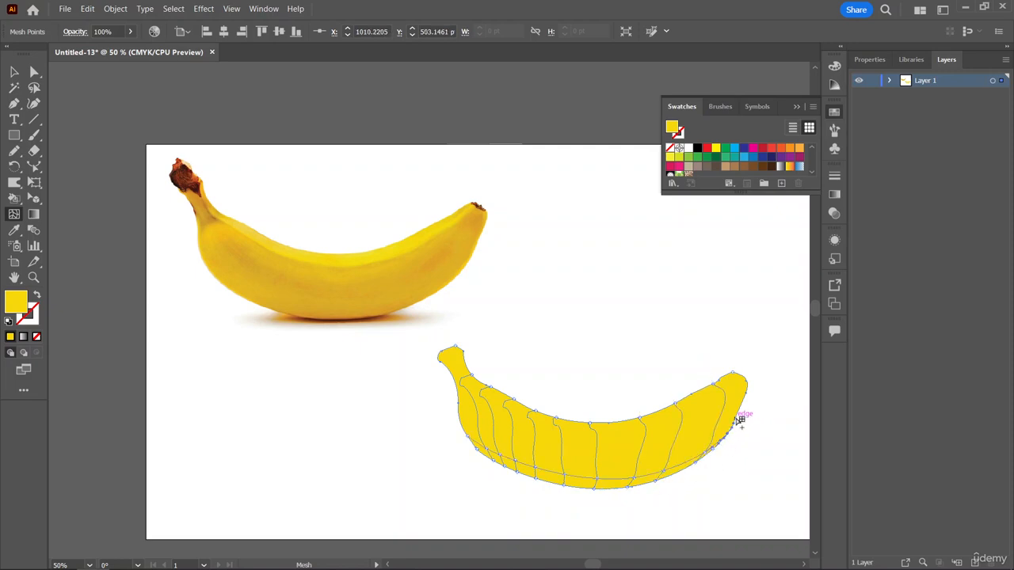
{"action": "left_click", "coordinate": [741, 411]}
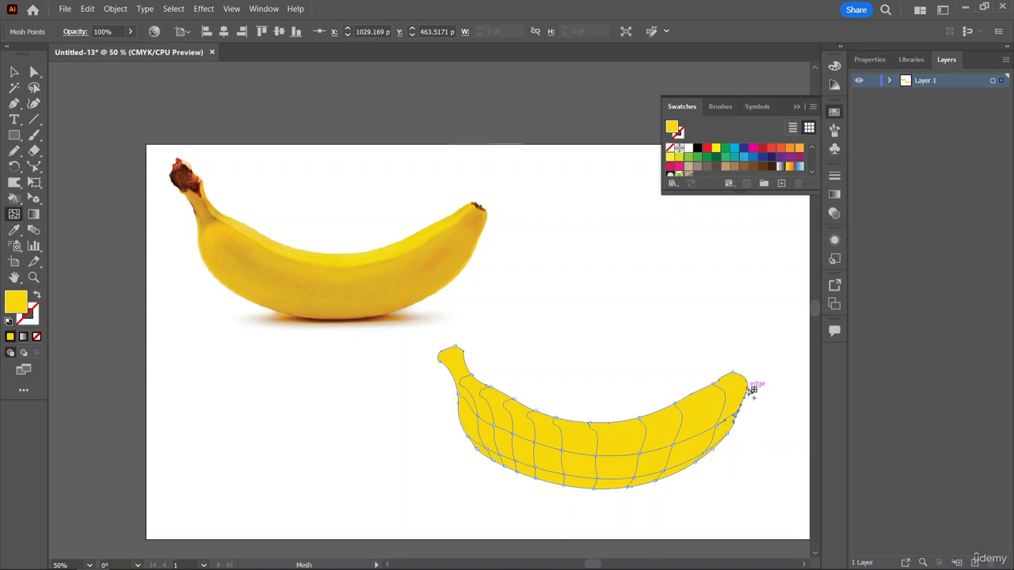
{"action": "left_click", "coordinate": [747, 387]}
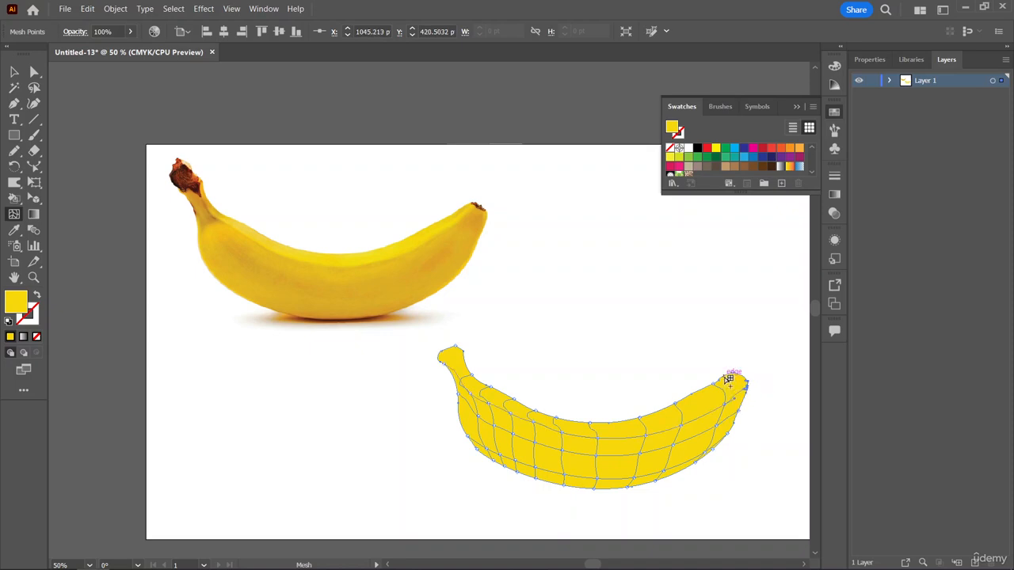
{"action": "left_click", "coordinate": [725, 378]}
{"action": "left_click", "coordinate": [694, 391]}
{"action": "key", "text": "ctrl+z"}
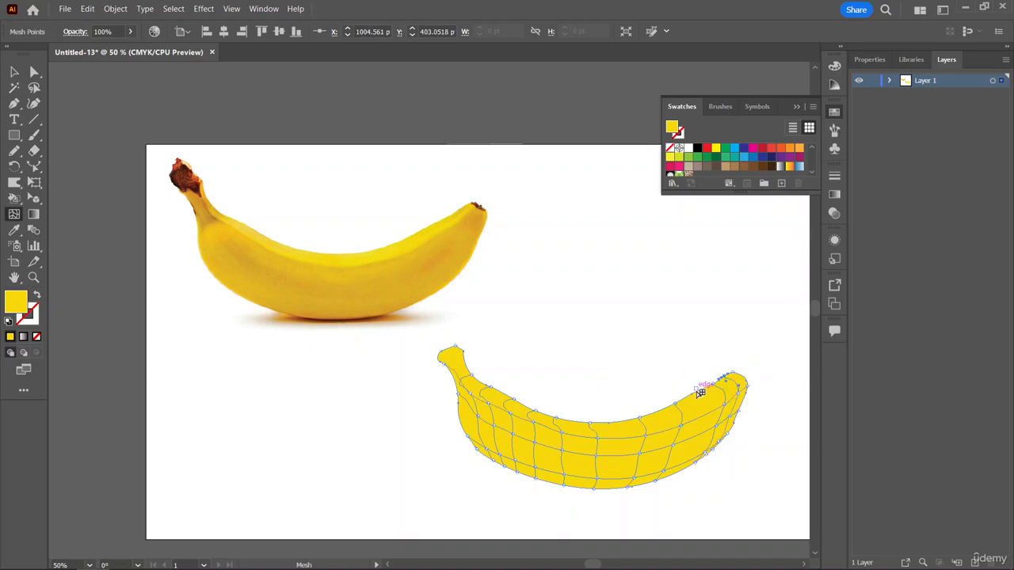
{"action": "left_click", "coordinate": [697, 391]}
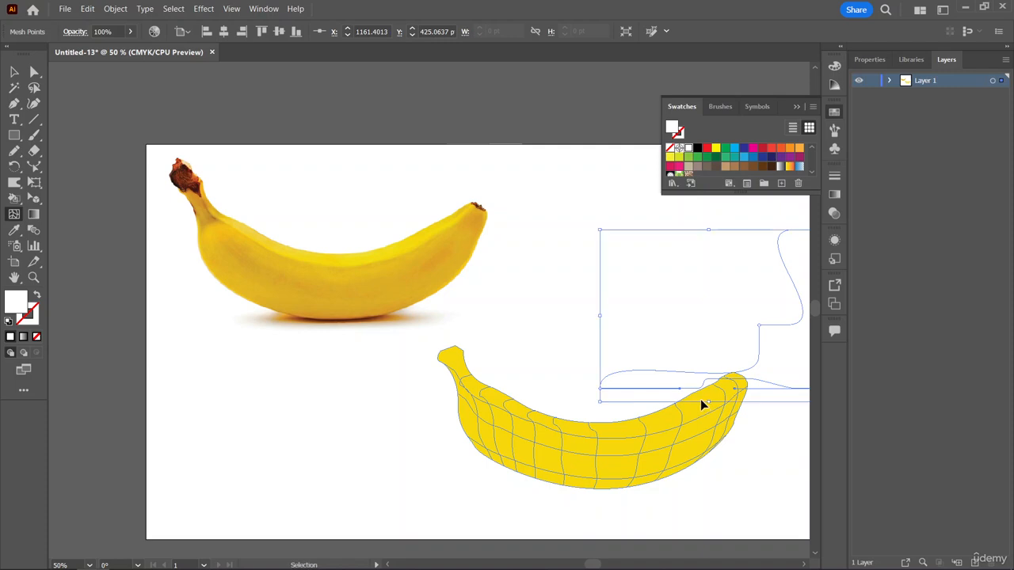
{"action": "left_click", "coordinate": [702, 401], "text": "ctrl"}
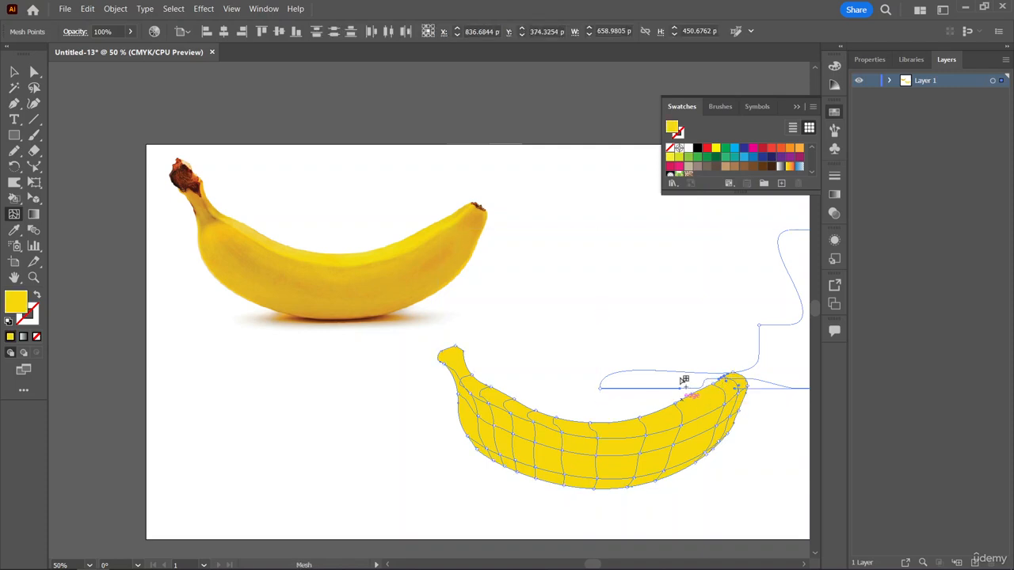
{"action": "key", "text": "v"}
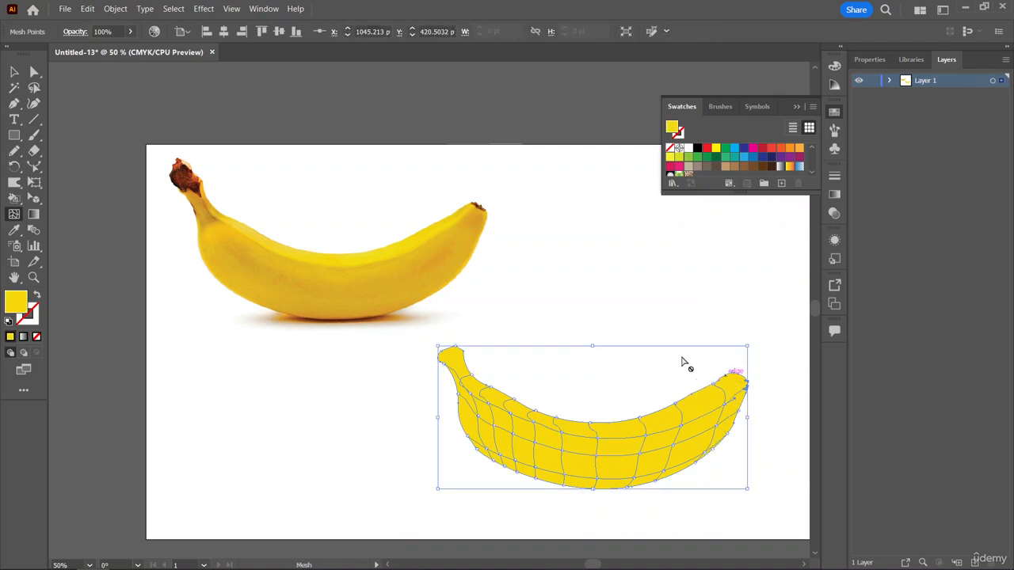
{"action": "key", "text": "u"}
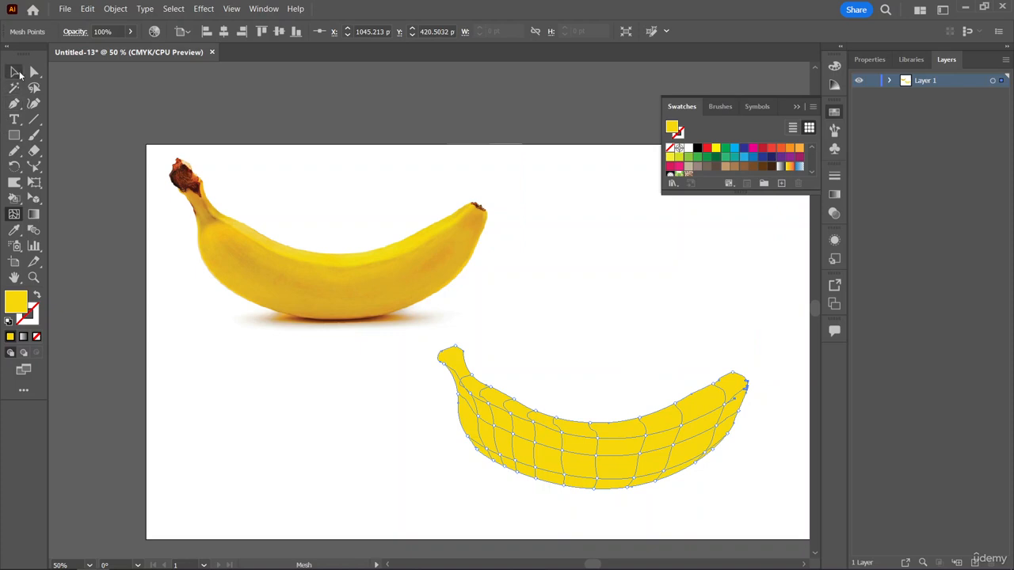
Delete the stray white mesh object overlapping the yellow banana's tip.
{"action": "left_click", "coordinate": [15, 72]}
{"action": "left_click_drag", "start_coordinate": [749, 293], "coordinate": [802, 351]}
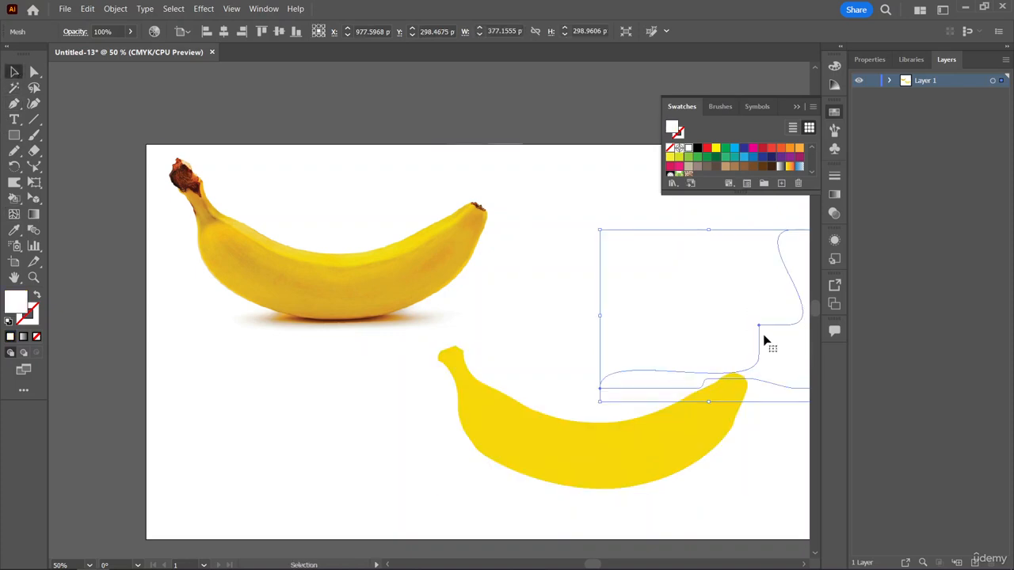
{"action": "key", "text": "Delete"}
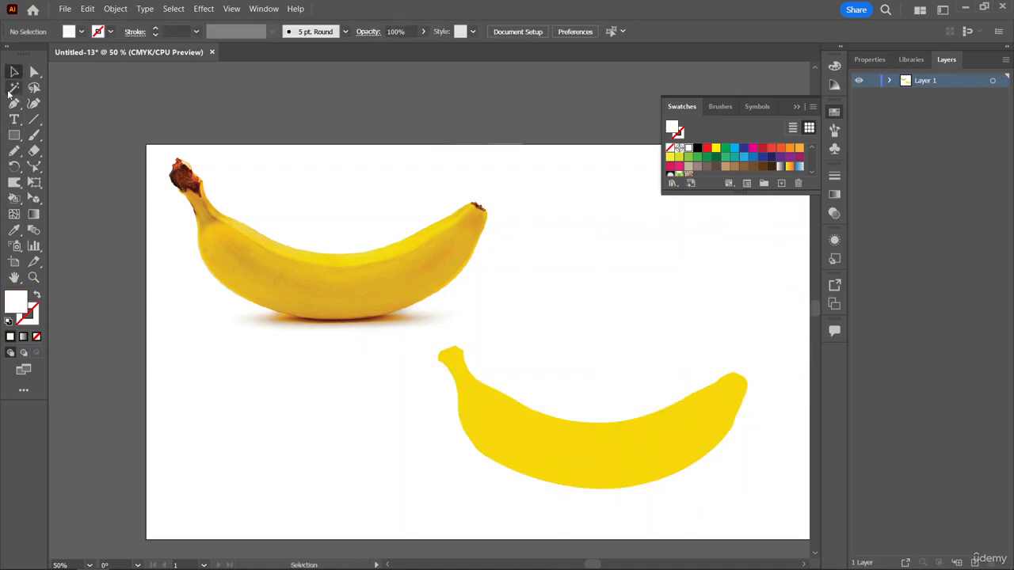
Reselect the yellow banana and add further mesh lines with the Mesh tool near its tip, at mid-body and through the stem.
{"action": "left_click", "coordinate": [619, 470]}
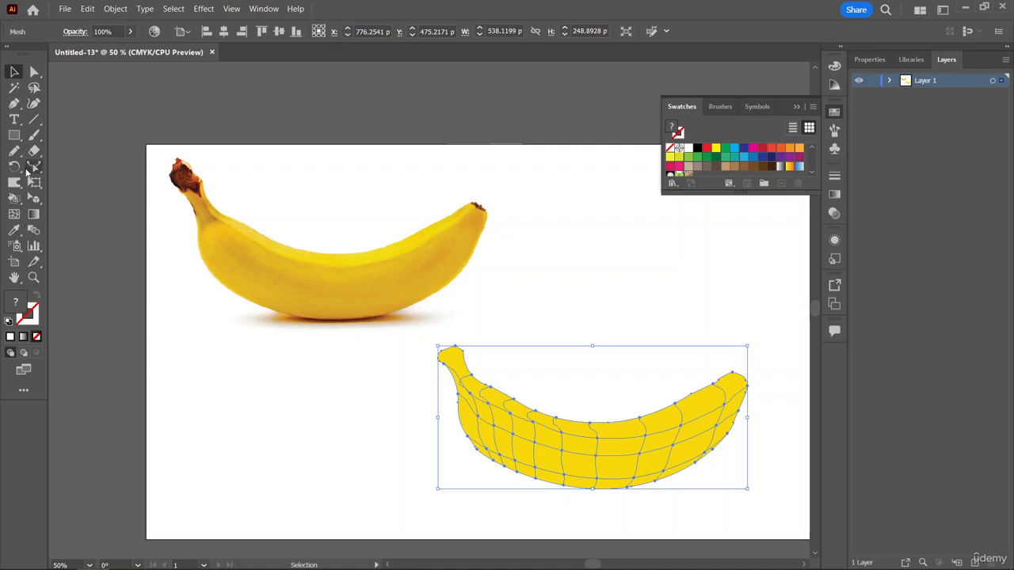
{"action": "left_click", "coordinate": [15, 215]}
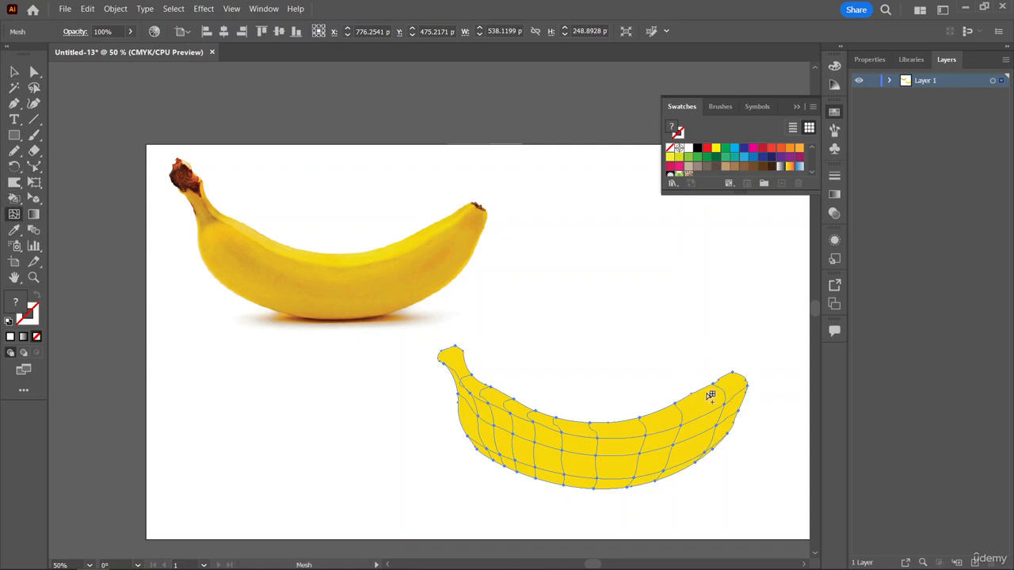
{"action": "left_click", "coordinate": [702, 391]}
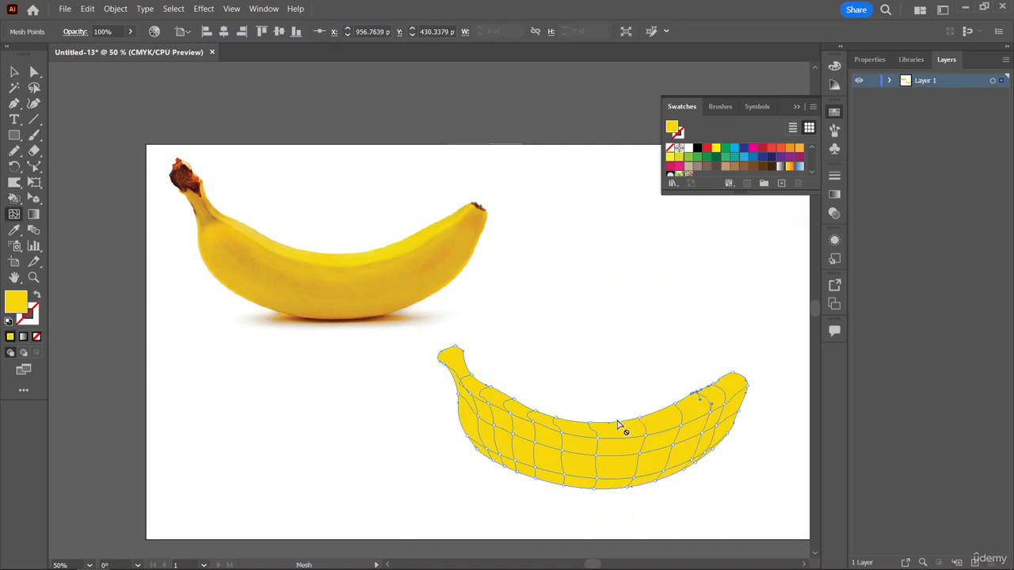
{"action": "left_click", "coordinate": [622, 426]}
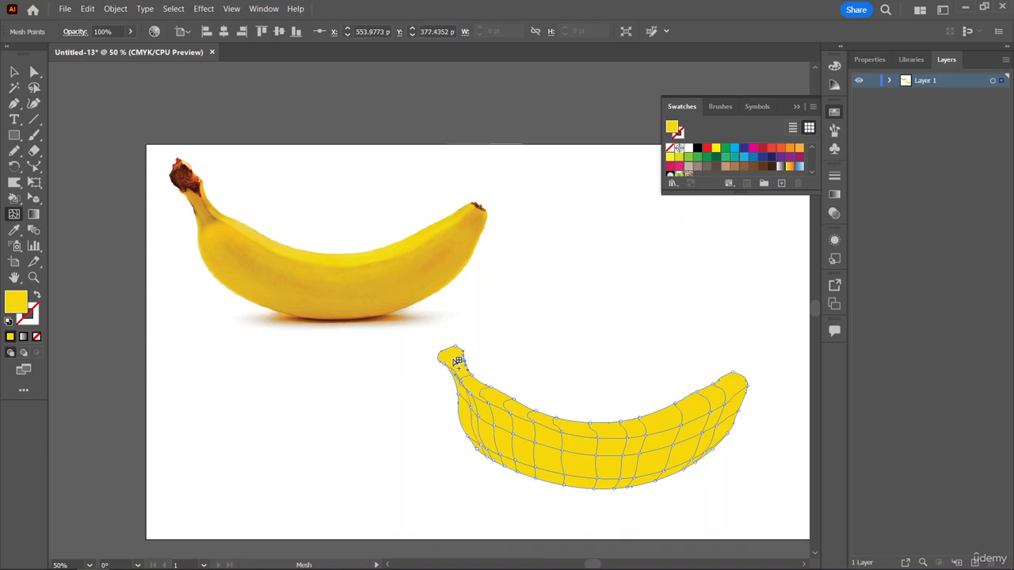
{"action": "left_click", "coordinate": [449, 350]}
{"action": "left_click", "coordinate": [449, 350]}
{"action": "scroll", "coordinate": [654, 449], "scroll_direction": "down", "scroll_amount": 1}
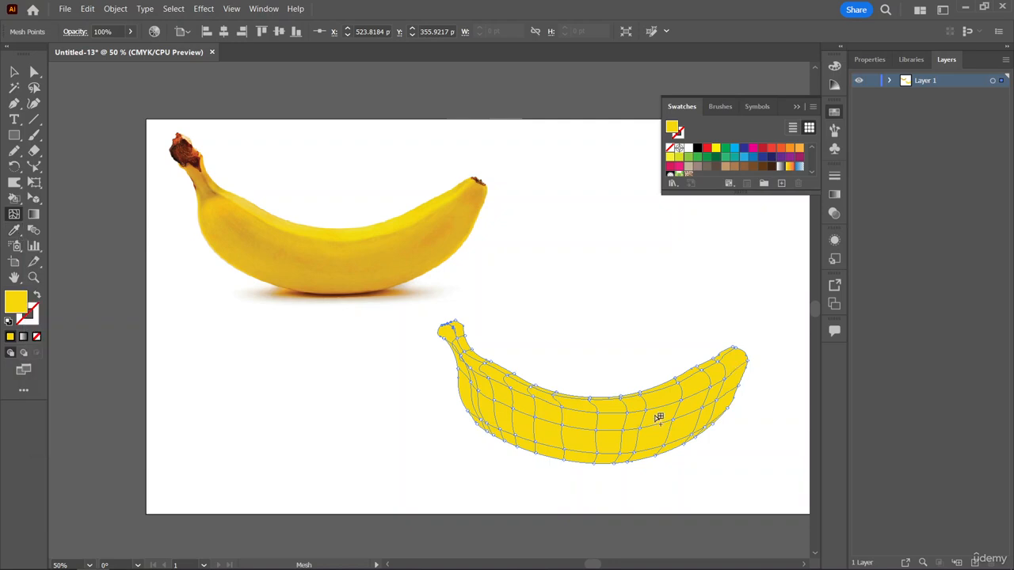
{"action": "left_click", "coordinate": [34, 71]}
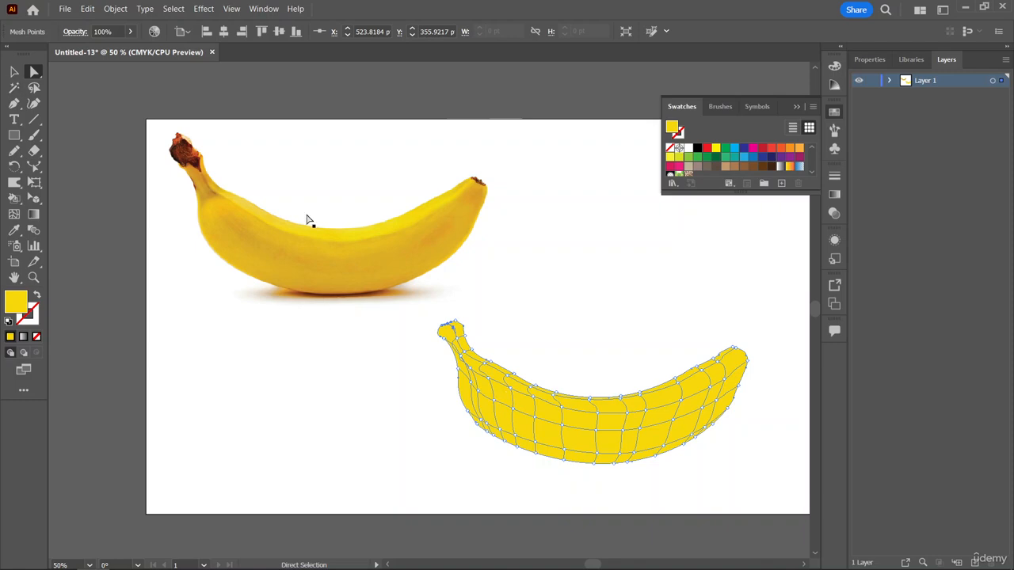
{"action": "left_click_drag", "start_coordinate": [581, 441], "coordinate": [525, 459]}
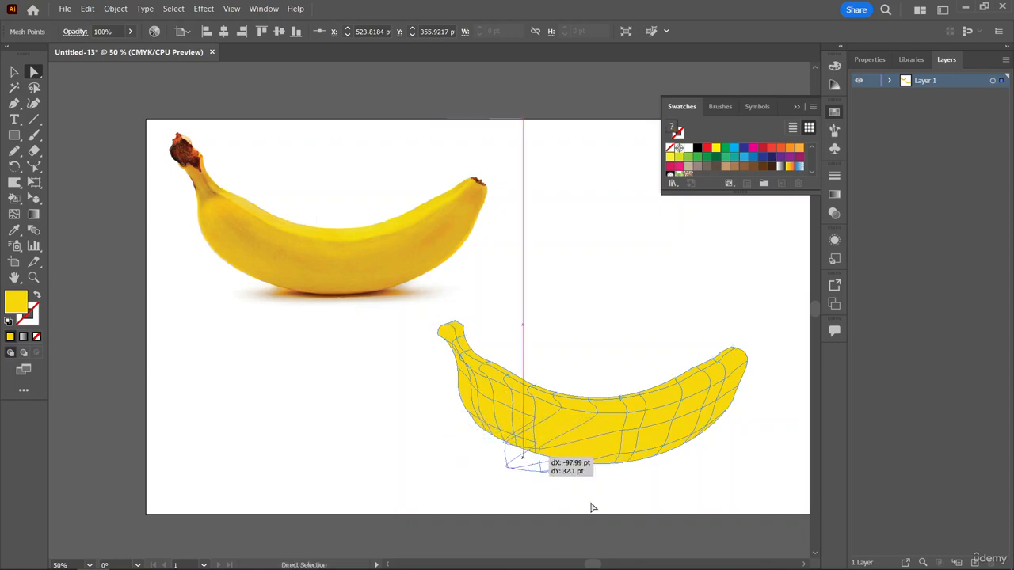
{"action": "key", "text": "ctrl+z"}
{"action": "key", "text": "ctrl+z"}
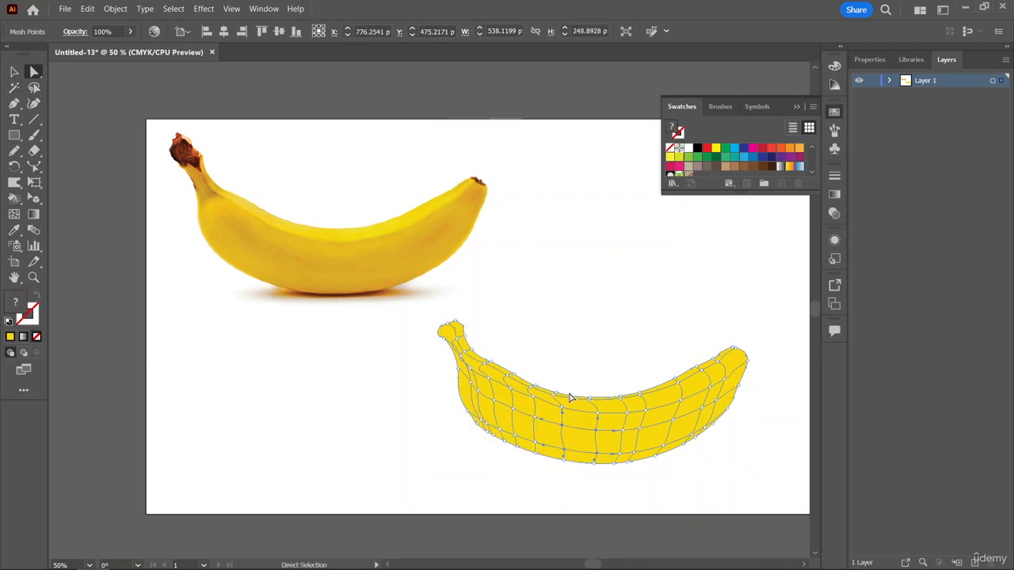
Move the mesh banana directly beneath the banana photo so both can be compared.
{"action": "left_click", "coordinate": [14, 71]}
{"action": "left_click_drag", "start_coordinate": [589, 356], "coordinate": [506, 375]}
{"action": "left_click_drag", "start_coordinate": [585, 422], "coordinate": [404, 411]}
{"action": "key", "text": "a"}
{"action": "key", "text": "ctrl+="}
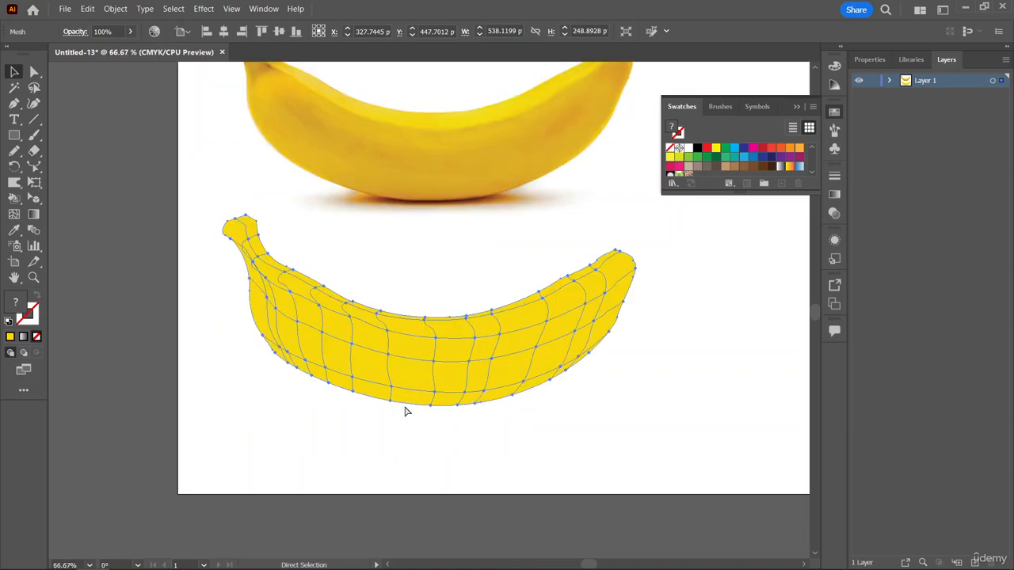
{"action": "key", "text": "v"}
{"action": "scroll", "coordinate": [406, 404], "scroll_direction": "up", "scroll_amount": 3}
{"action": "scroll", "coordinate": [406, 396], "scroll_direction": "up", "scroll_amount": 1}
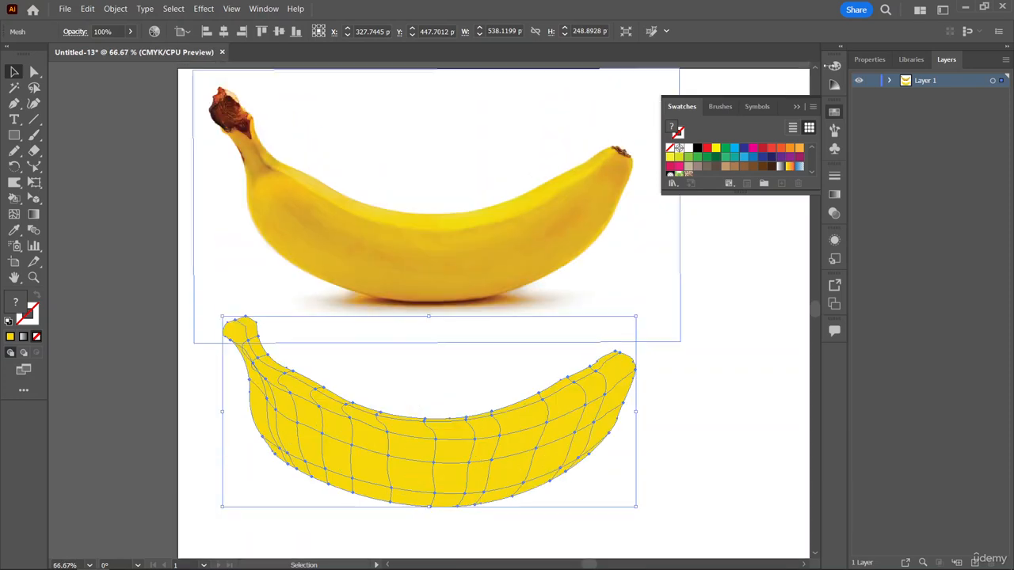
Collapse the Swatches panel and recolor the whole mesh banana with yellow sampled from the photo's upper edge using the Eyedropper.
{"action": "left_click", "coordinate": [796, 108]}
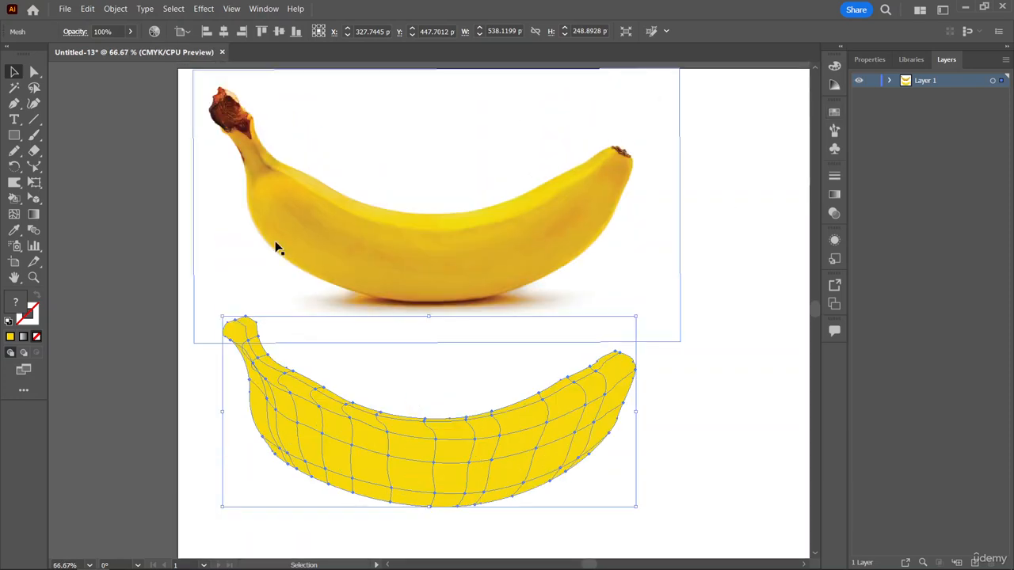
{"action": "left_click", "coordinate": [18, 233]}
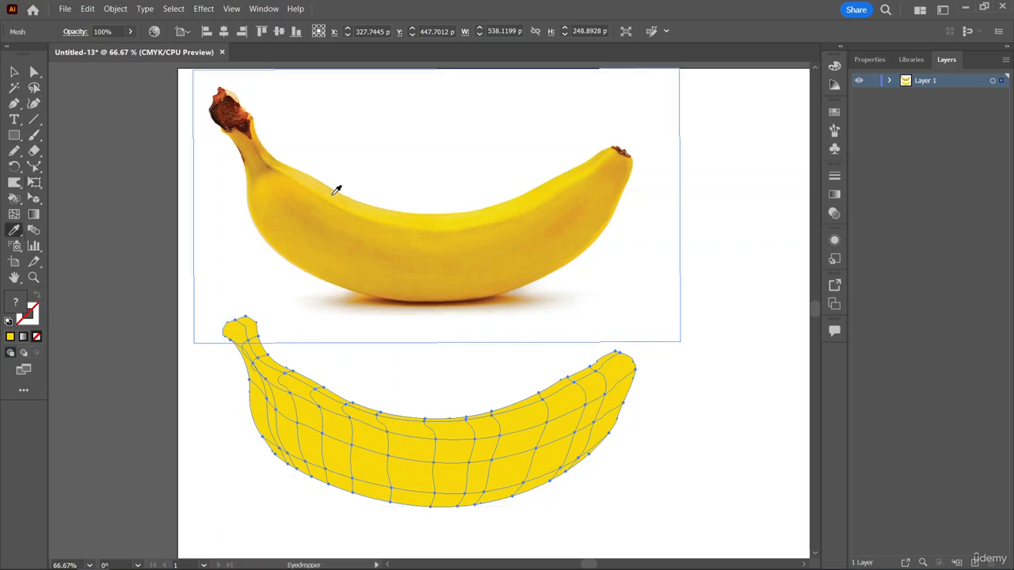
{"action": "left_click", "coordinate": [334, 193]}
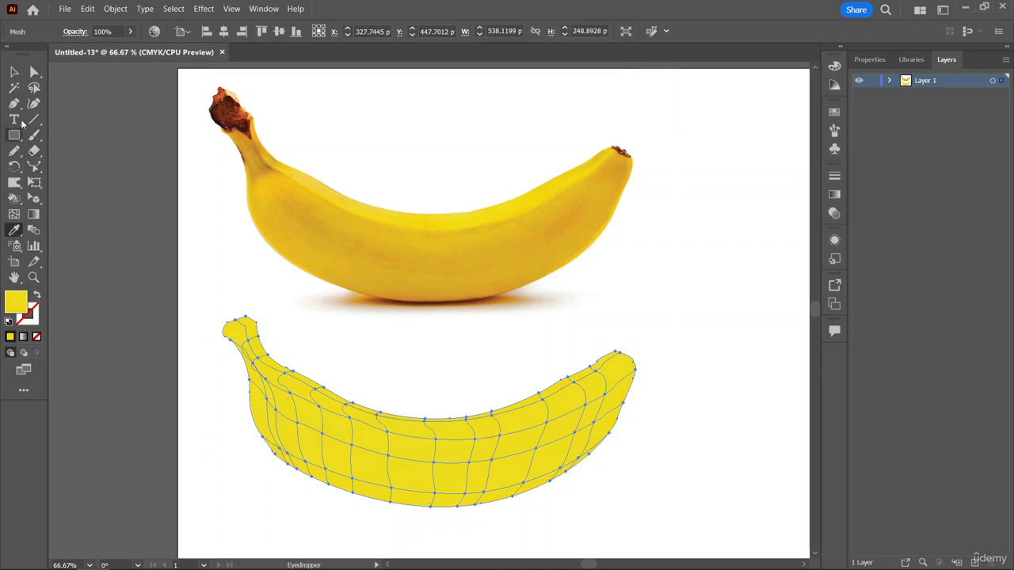
Select the mesh points along the second lengthwise mesh line below the banana's upper edge with Direct Selection, from stem toward tip.
{"action": "left_click", "coordinate": [31, 75]}
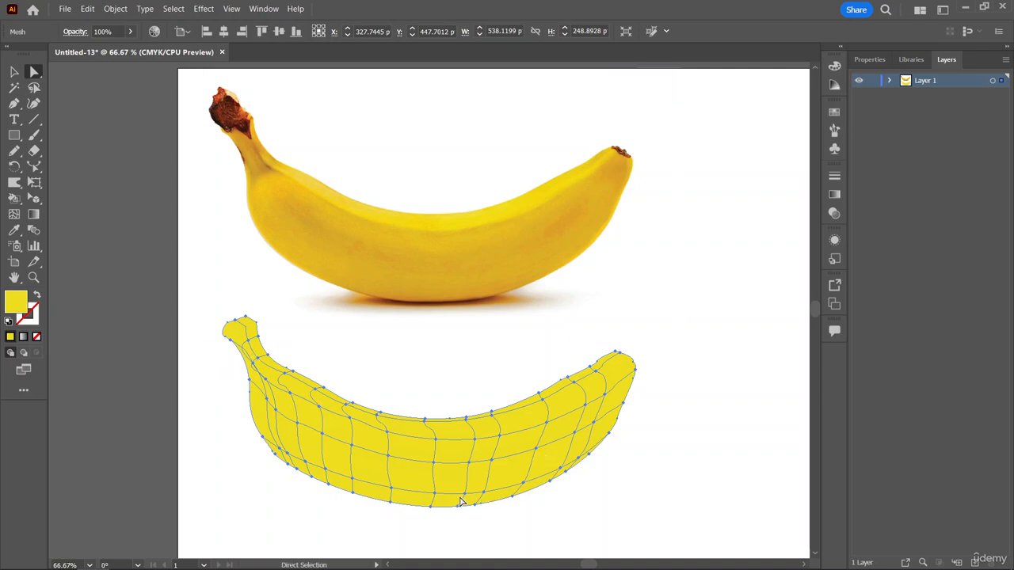
{"action": "left_click", "coordinate": [268, 384]}
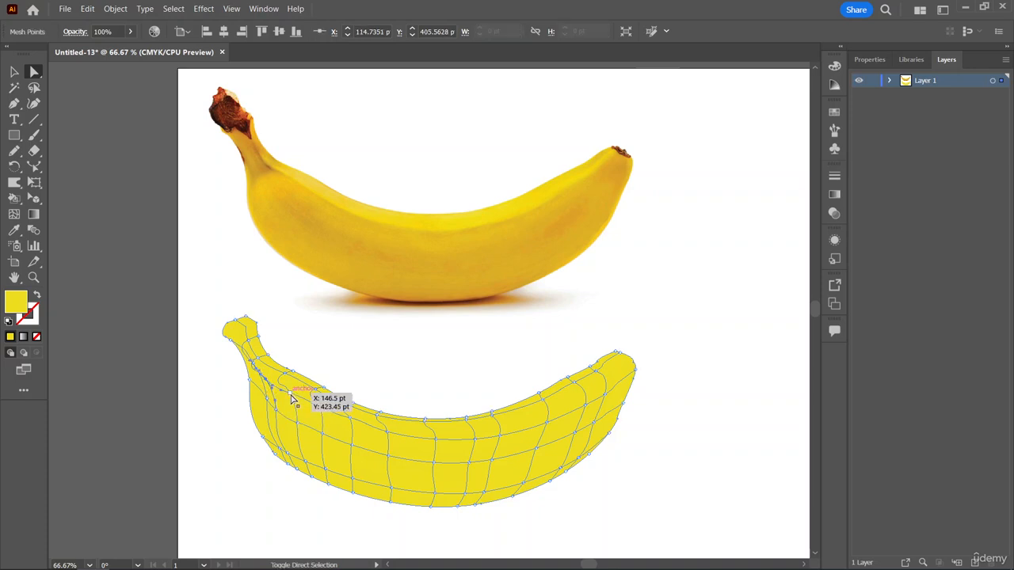
{"action": "left_click", "coordinate": [291, 394], "text": "shift"}
{"action": "left_click", "coordinate": [319, 407], "text": "shift"}
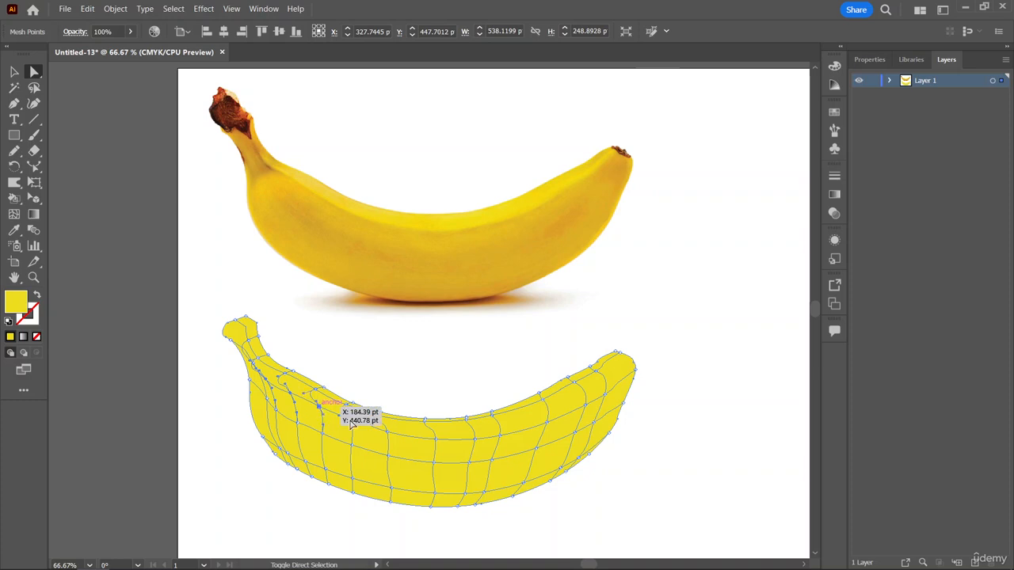
{"action": "left_click", "coordinate": [350, 418], "text": "shift"}
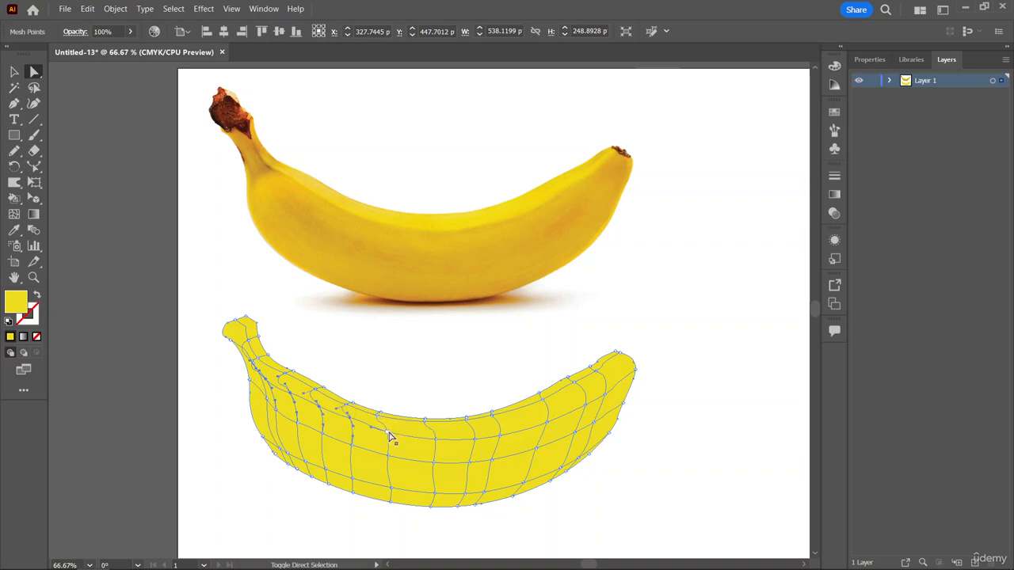
{"action": "left_click", "coordinate": [389, 431], "text": "shift"}
Shade the selected mesh points with a golden yellow sampled from the photo banana's body, trying several spots with the Eyedropper.
{"action": "left_click", "coordinate": [13, 230]}
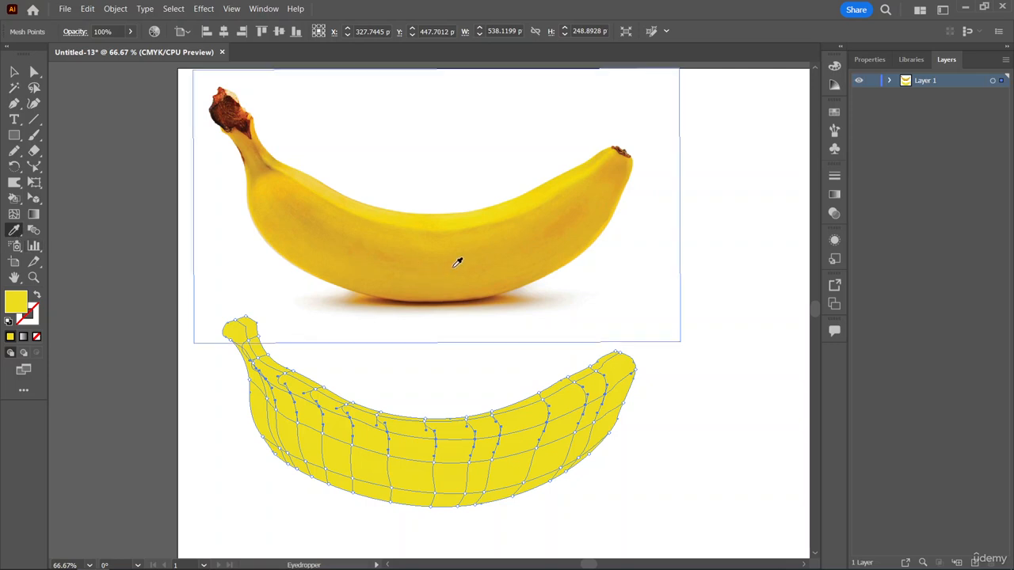
{"action": "left_click", "coordinate": [456, 263]}
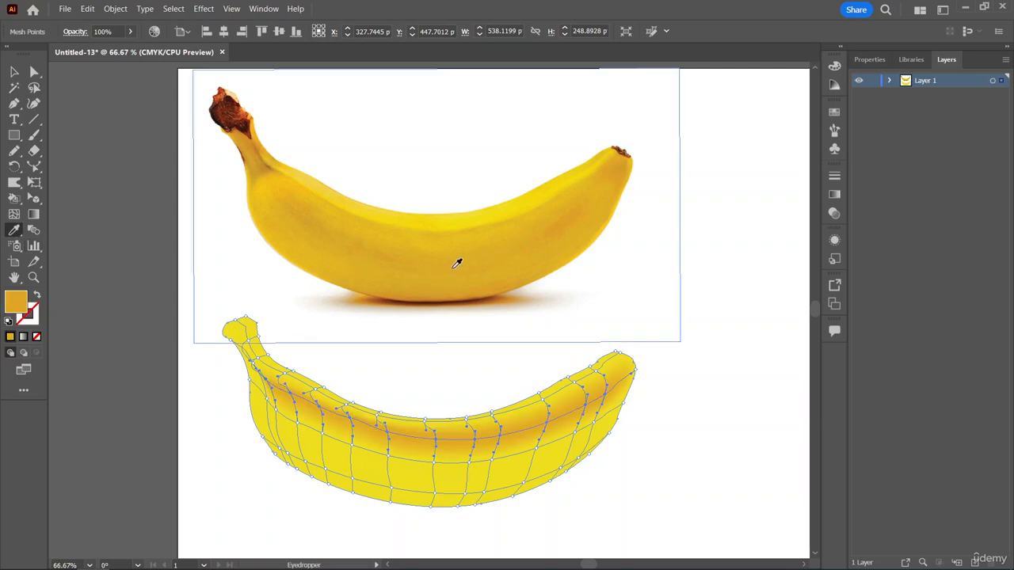
{"action": "left_click", "coordinate": [456, 230]}
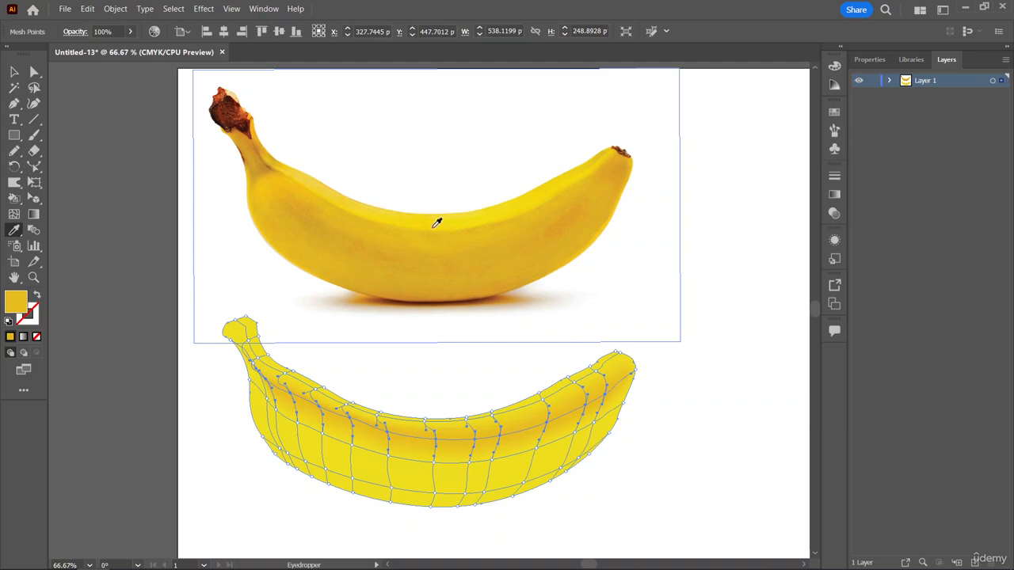
{"action": "left_click", "coordinate": [436, 222]}
{"action": "left_click", "coordinate": [358, 224]}
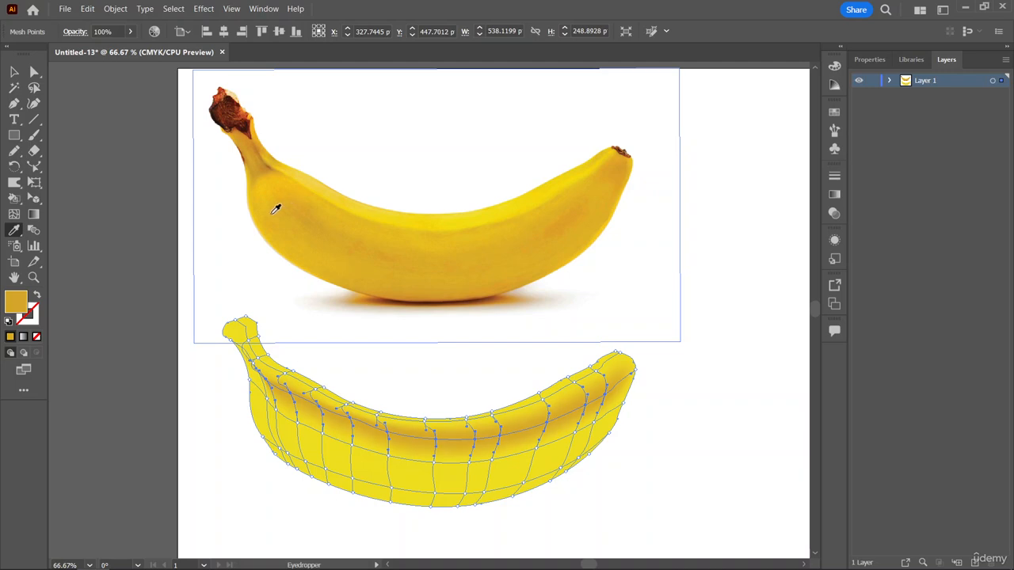
Recolor the selected upper mesh points with golden yellow sampled from the photo banana's body below the stem.
{"action": "left_click", "coordinate": [276, 208]}
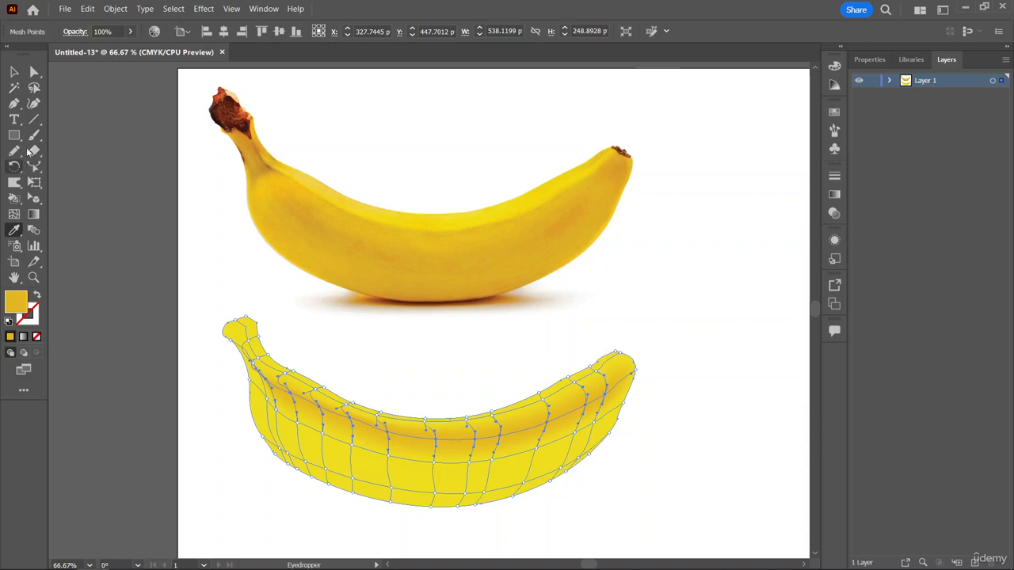
{"action": "left_click", "coordinate": [33, 103]}
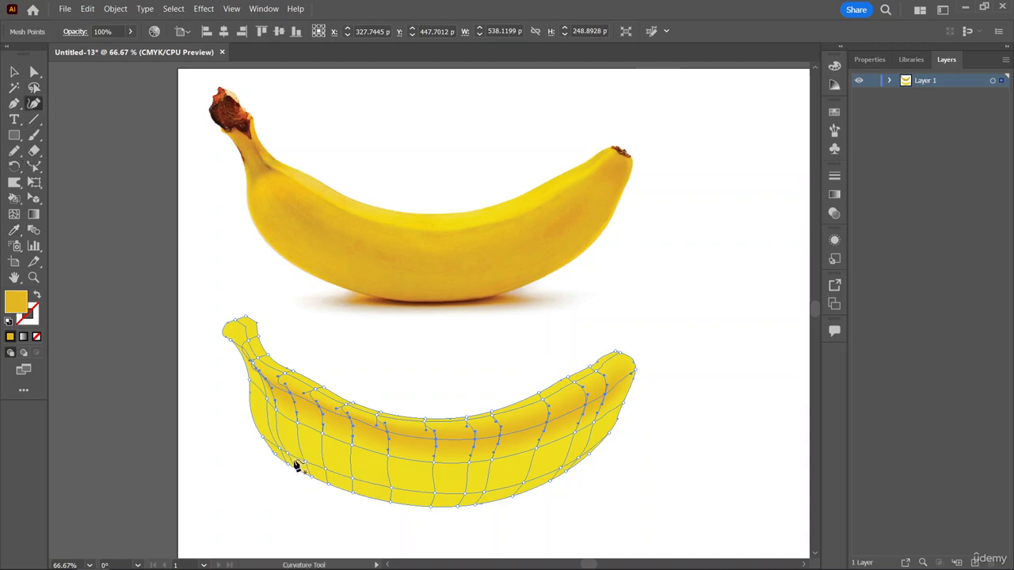
{"action": "left_click", "coordinate": [353, 492]}
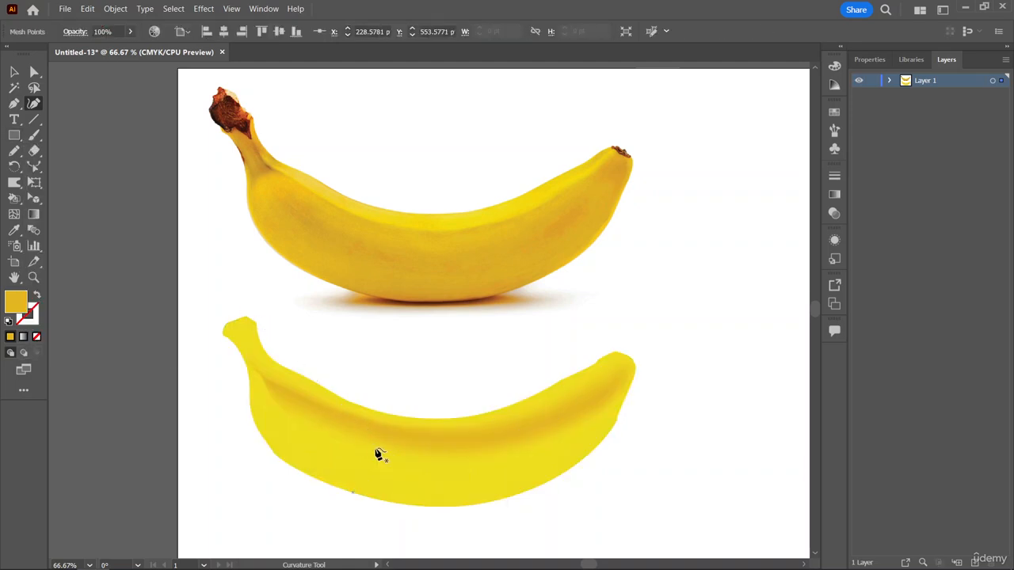
{"action": "left_click", "coordinate": [354, 476]}
{"action": "left_click", "coordinate": [16, 104]}
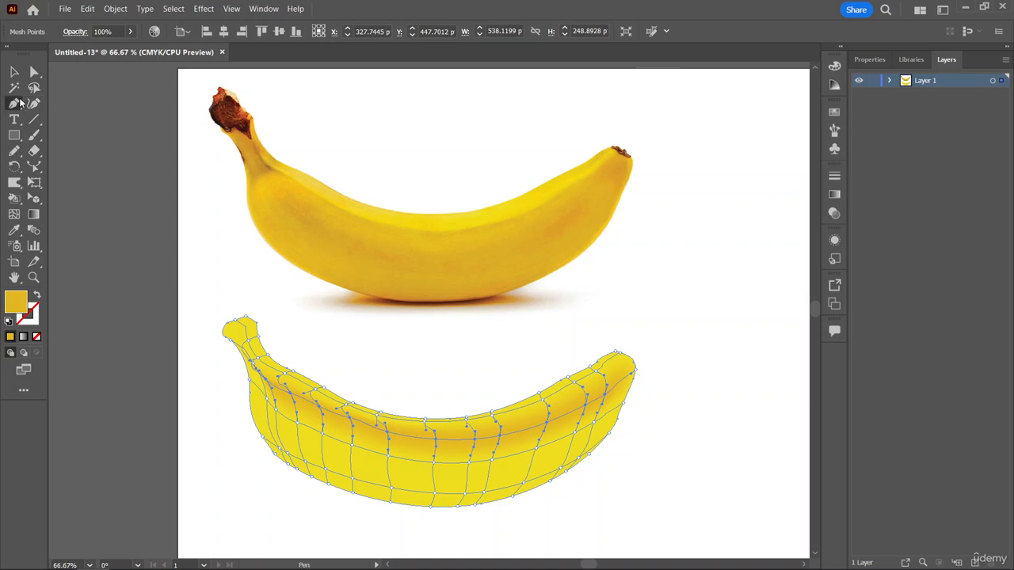
Add the mesh points along the middle of the mesh banana's lower edge to the selection with Direct Selection.
{"action": "left_click", "coordinate": [34, 71]}
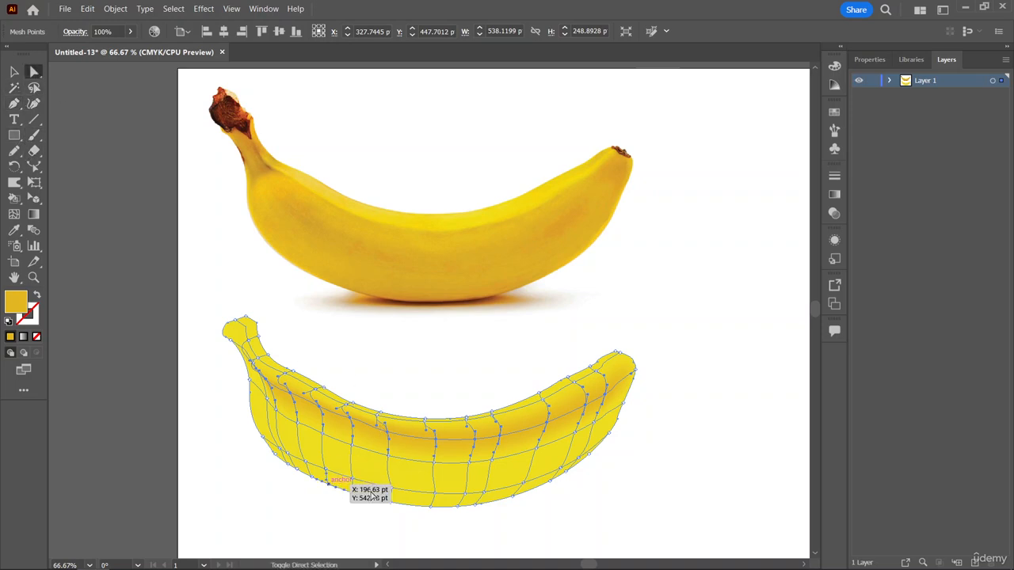
{"action": "left_click", "coordinate": [329, 484], "text": "shift"}
{"action": "left_click_drag", "start_coordinate": [352, 490], "coordinate": [384, 502]}
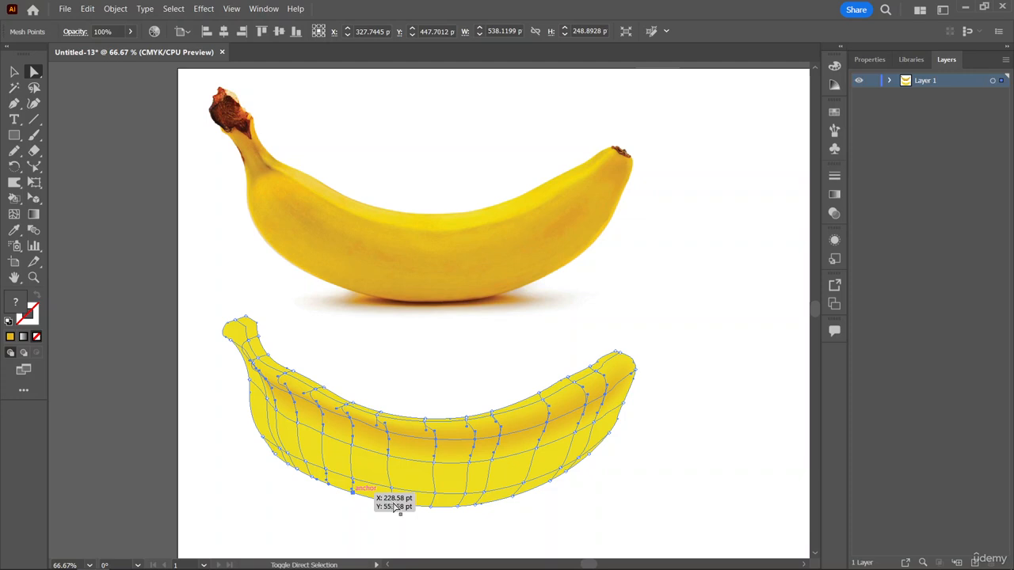
{"action": "left_click", "coordinate": [391, 502], "text": "shift"}
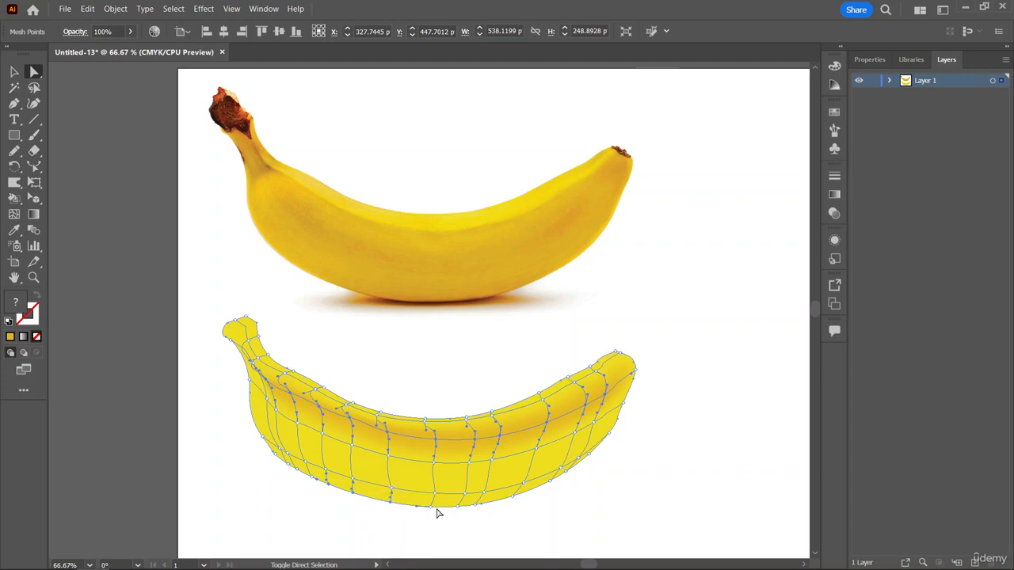
{"action": "left_click", "coordinate": [430, 506], "text": "shift"}
{"action": "left_click", "coordinate": [457, 507], "text": "shift"}
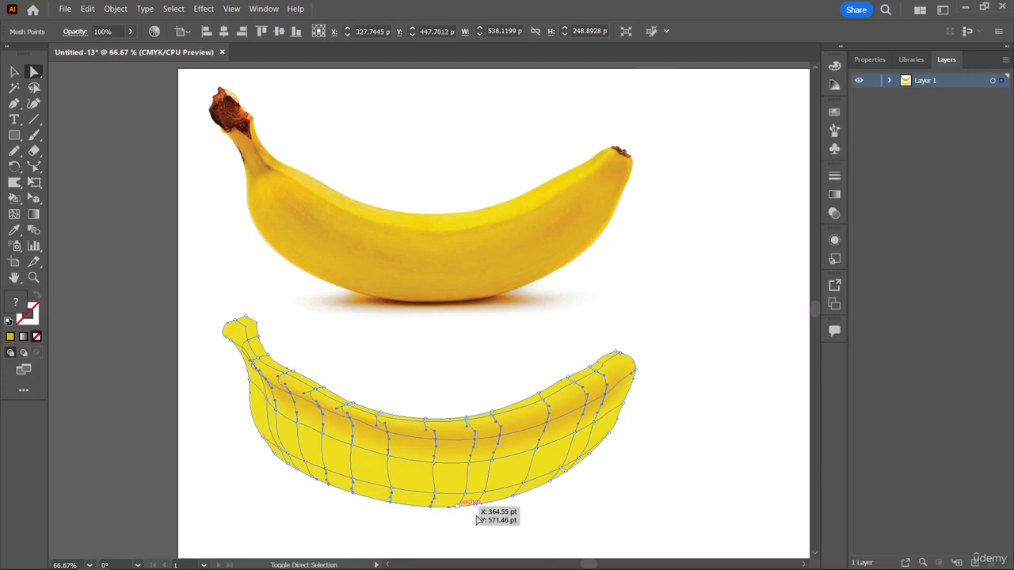
{"action": "left_click", "coordinate": [476, 505], "text": "shift"}
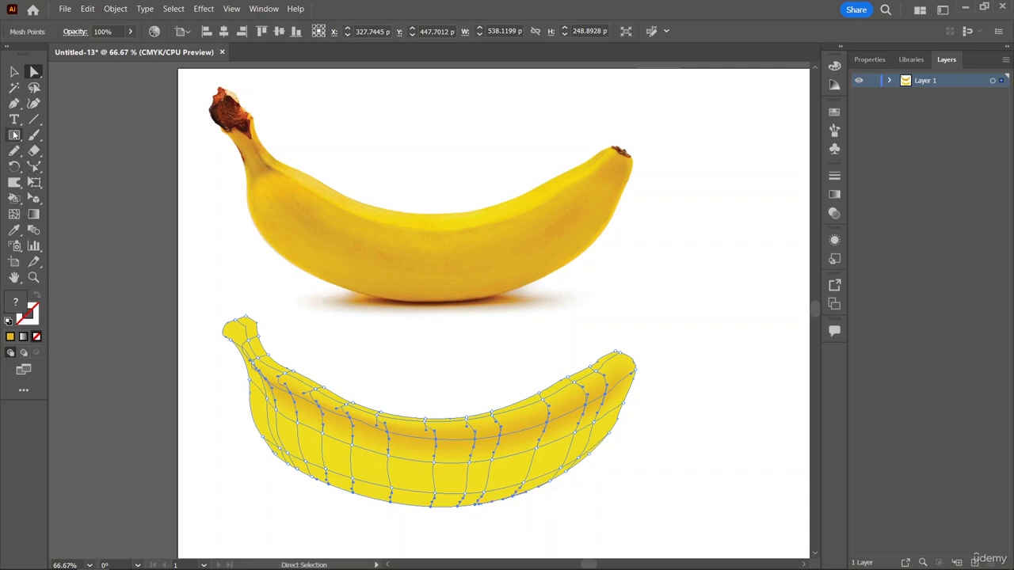
Try shading the selected mesh points with dark brown sampled from the photo banana's bottom edge, and undo the color.
{"action": "left_click", "coordinate": [14, 231]}
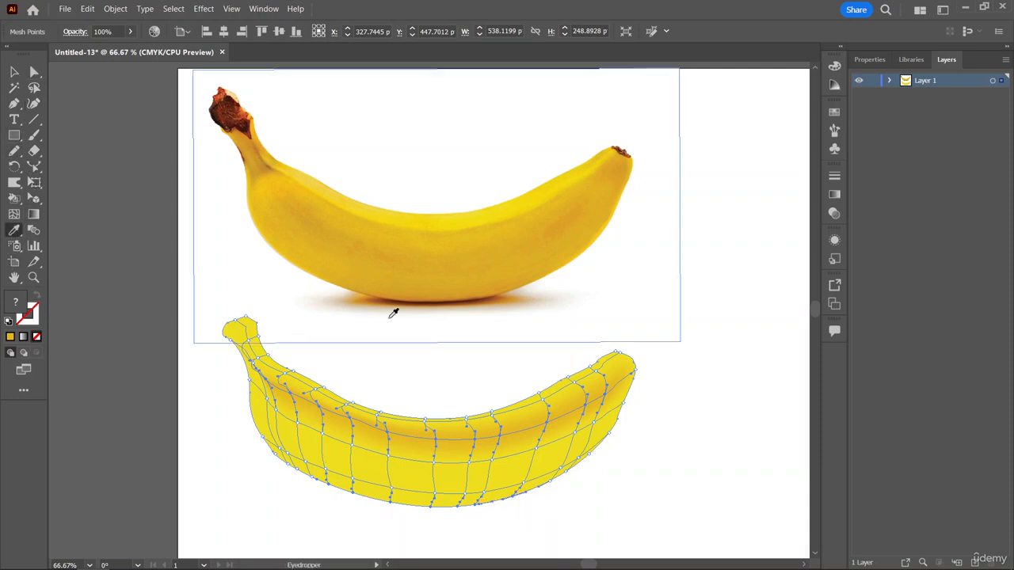
{"action": "left_click", "coordinate": [413, 298]}
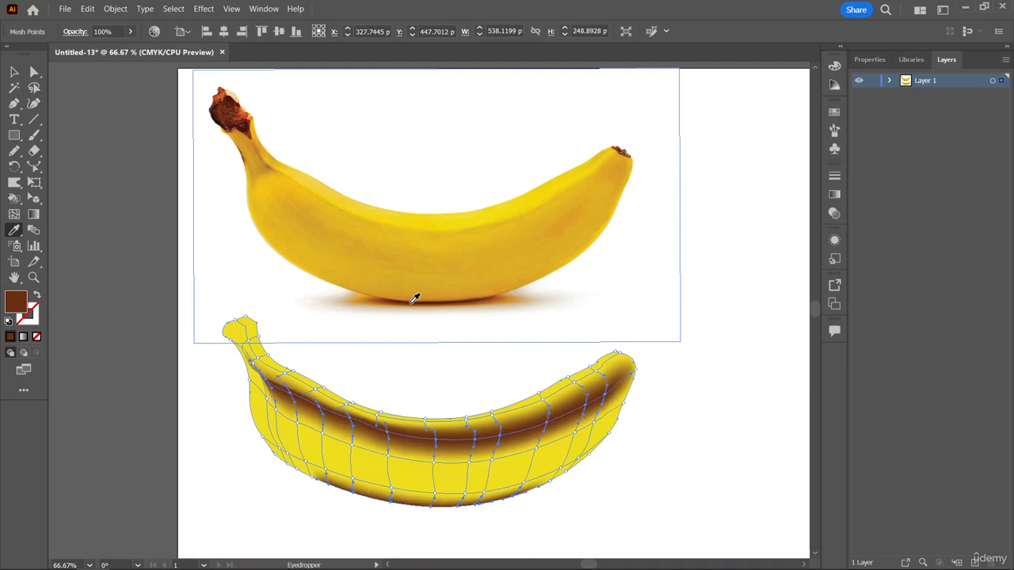
{"action": "key", "text": "ctrl"}
{"action": "key", "text": "ctrl+z"}
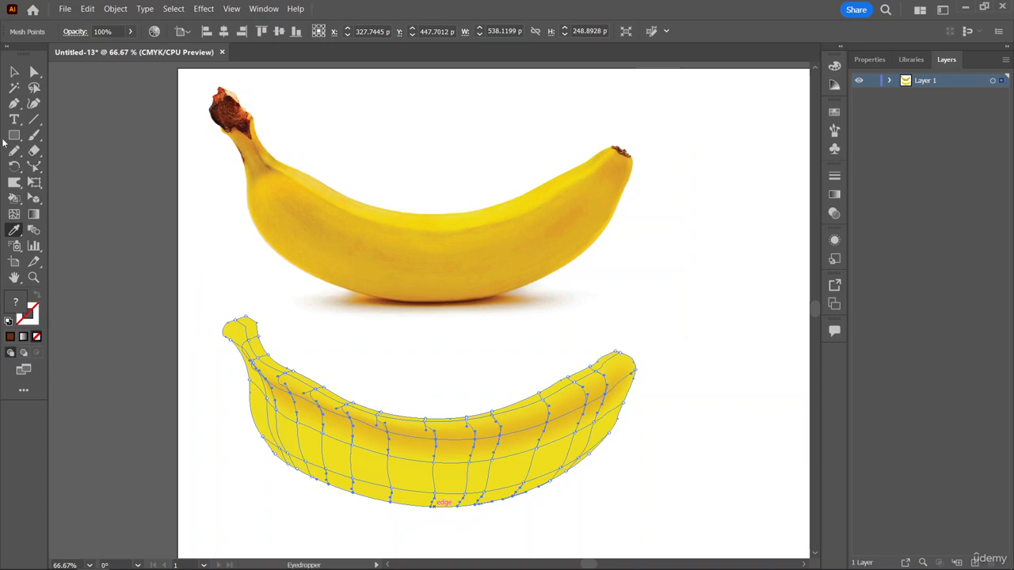
{"action": "left_click", "coordinate": [14, 71]}
{"action": "left_click", "coordinate": [338, 492]}
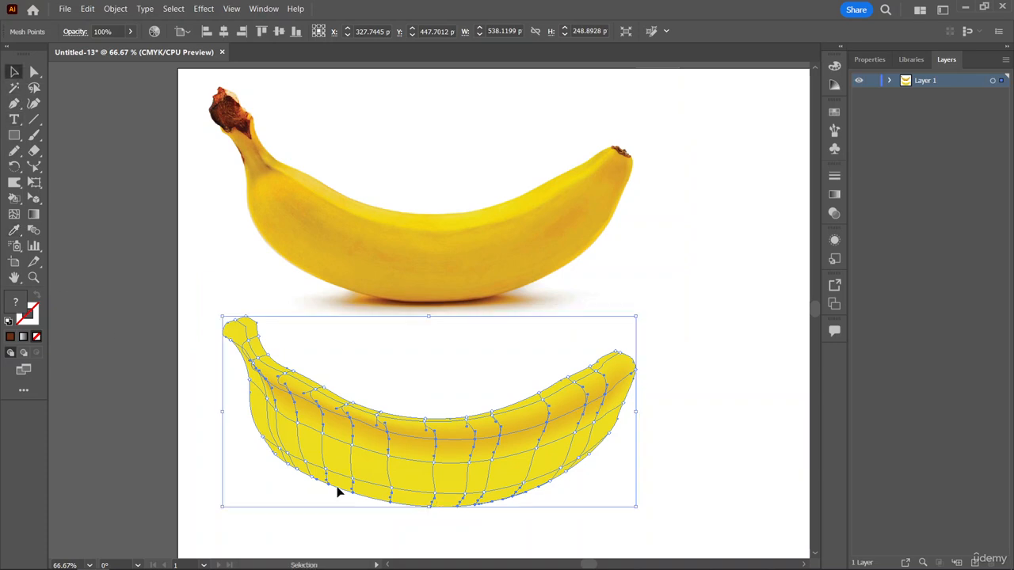
{"action": "double_click", "coordinate": [370, 440]}
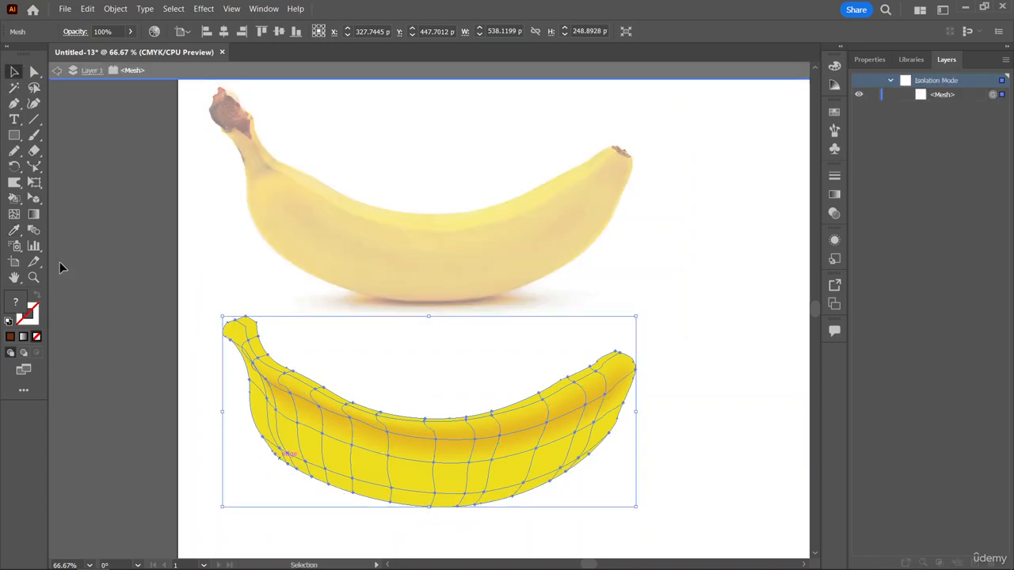
{"action": "left_click", "coordinate": [57, 71]}
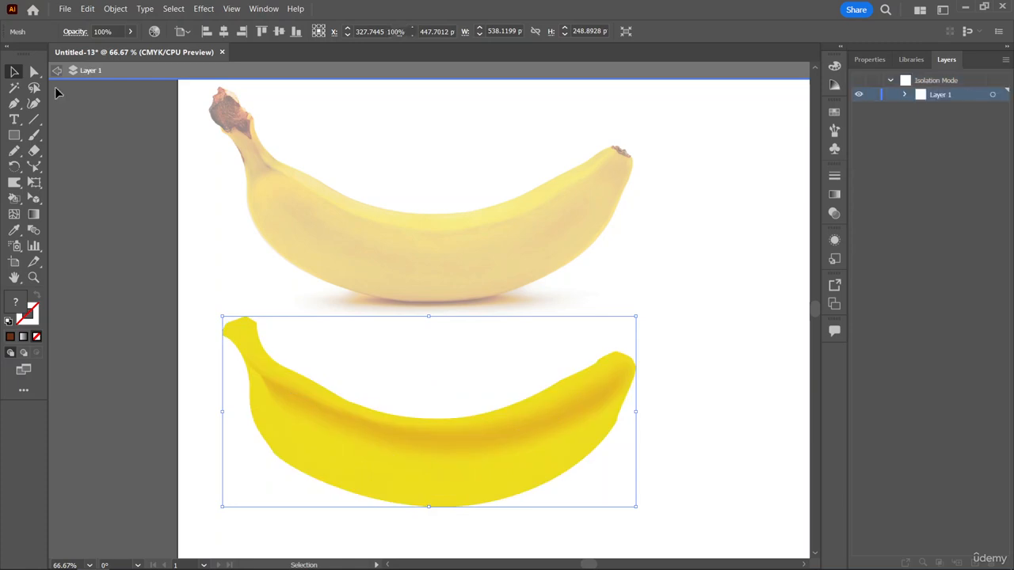
{"action": "left_click", "coordinate": [35, 72]}
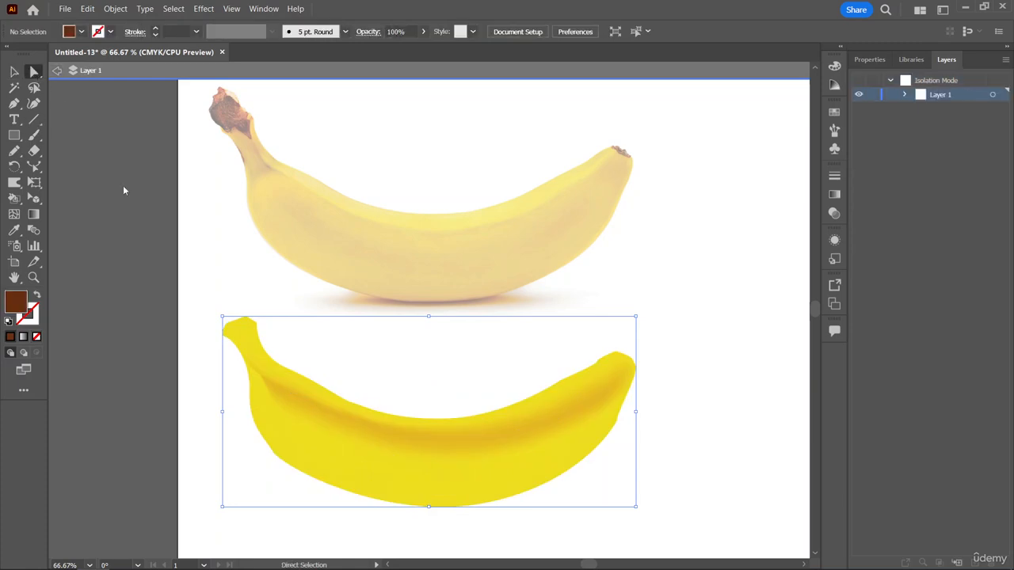
{"action": "double_click", "coordinate": [189, 272]}
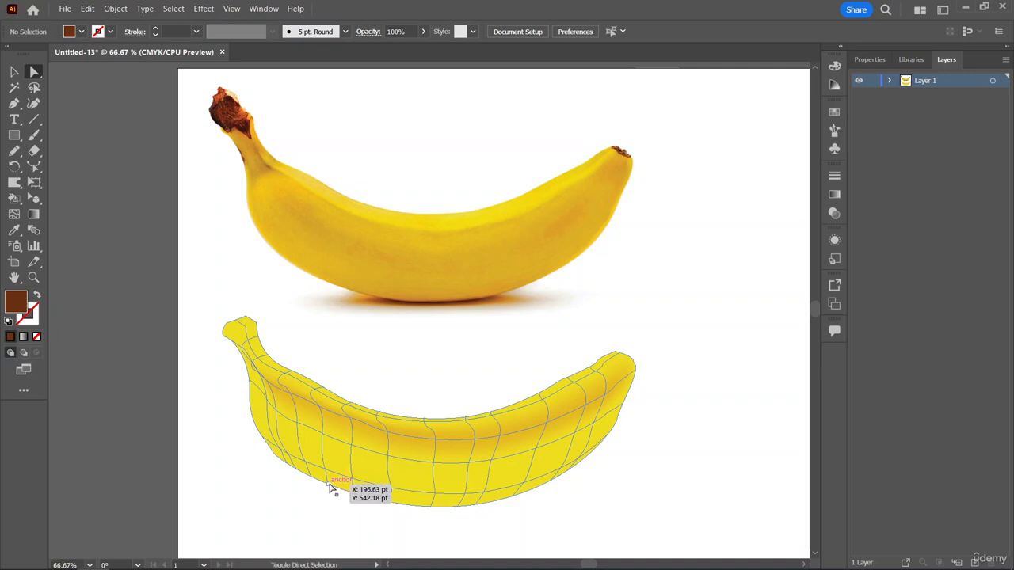
Try shading reselected lower-edge mesh points with orange-brown sampled from the photo banana's underside, and undo the color.
{"action": "left_click", "coordinate": [332, 487]}
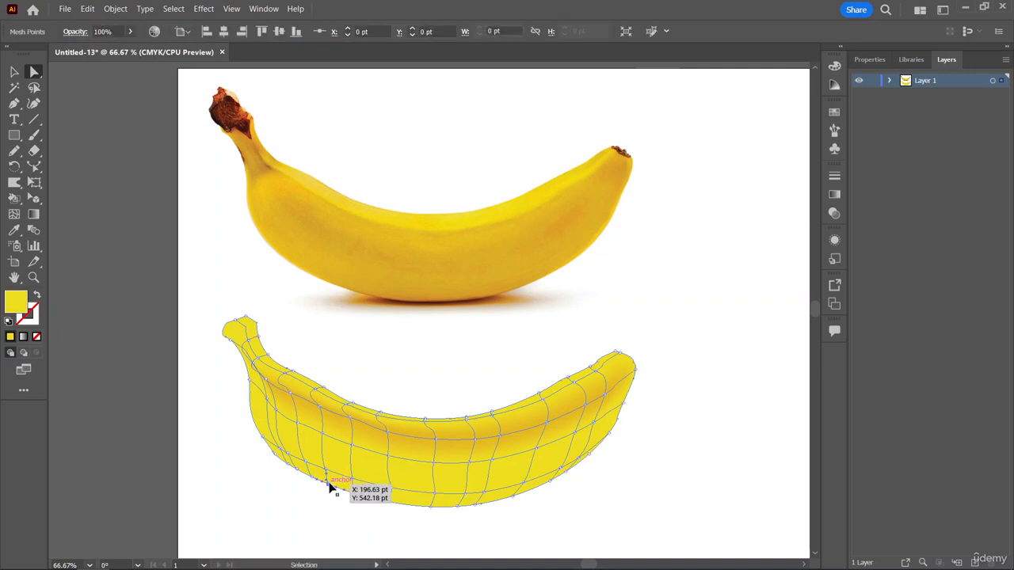
{"action": "left_click", "coordinate": [391, 503], "text": "shift"}
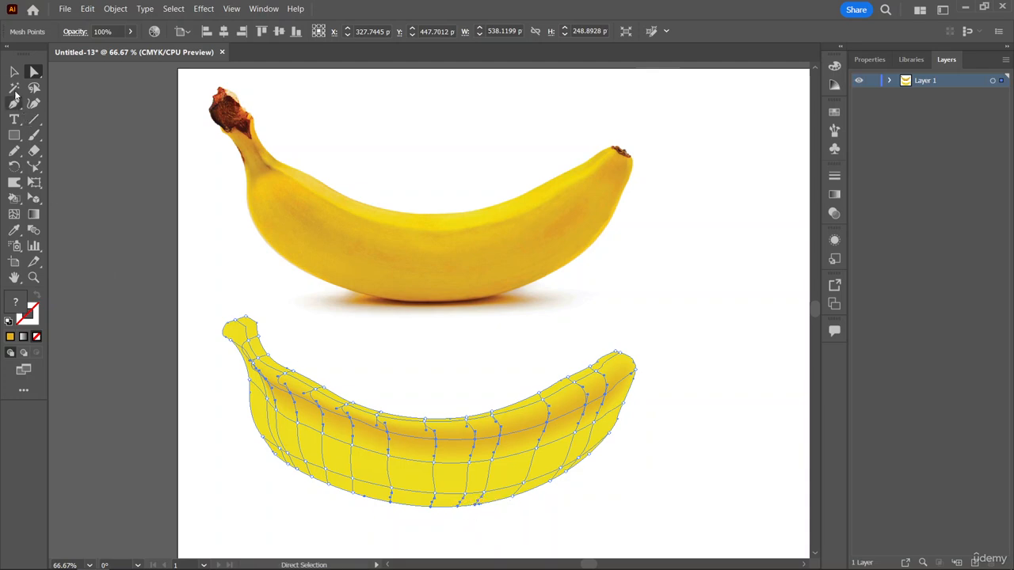
{"action": "left_click", "coordinate": [13, 231]}
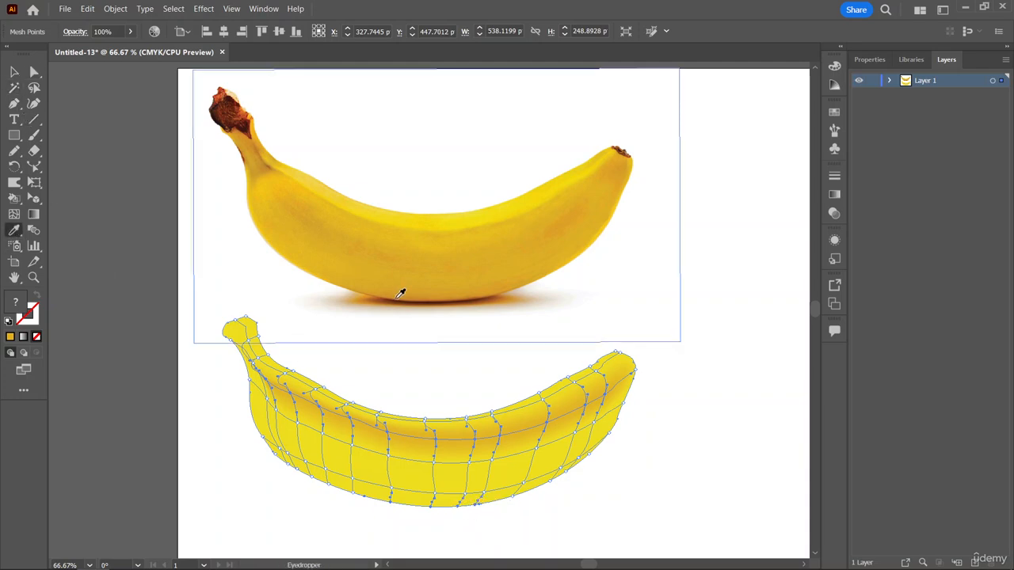
{"action": "left_click", "coordinate": [401, 294]}
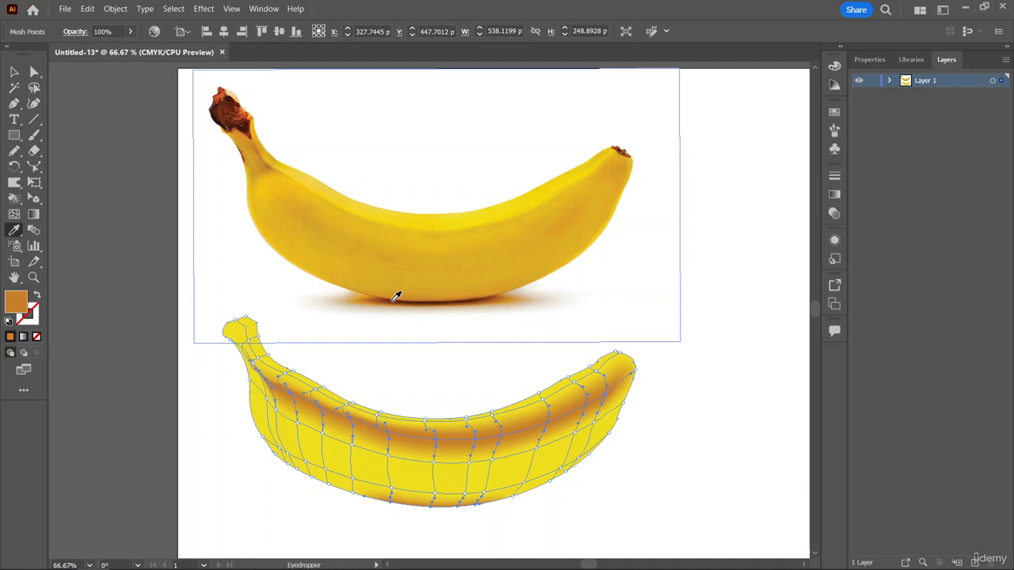
{"action": "left_click", "coordinate": [271, 313]}
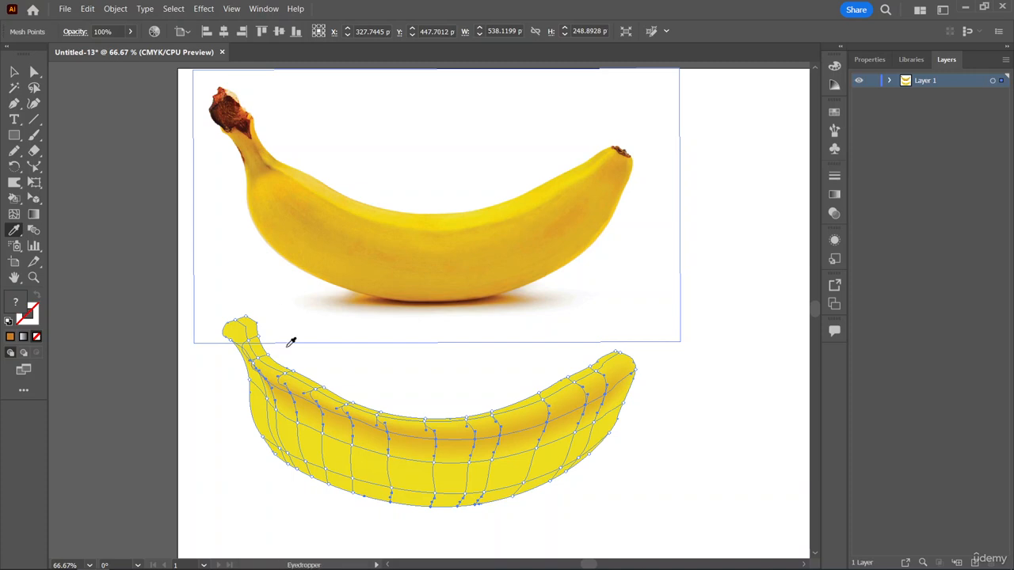
Clear the point selection by selecting the whole mesh, and try picking individual lower-edge mesh points with Direct Selection.
{"action": "key", "text": "v"}
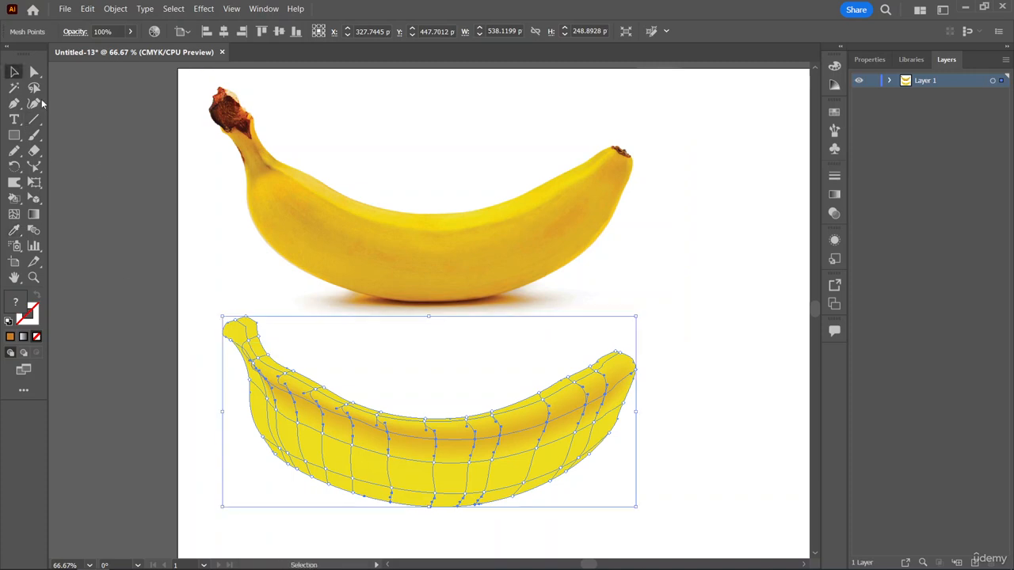
{"action": "left_click", "coordinate": [321, 412]}
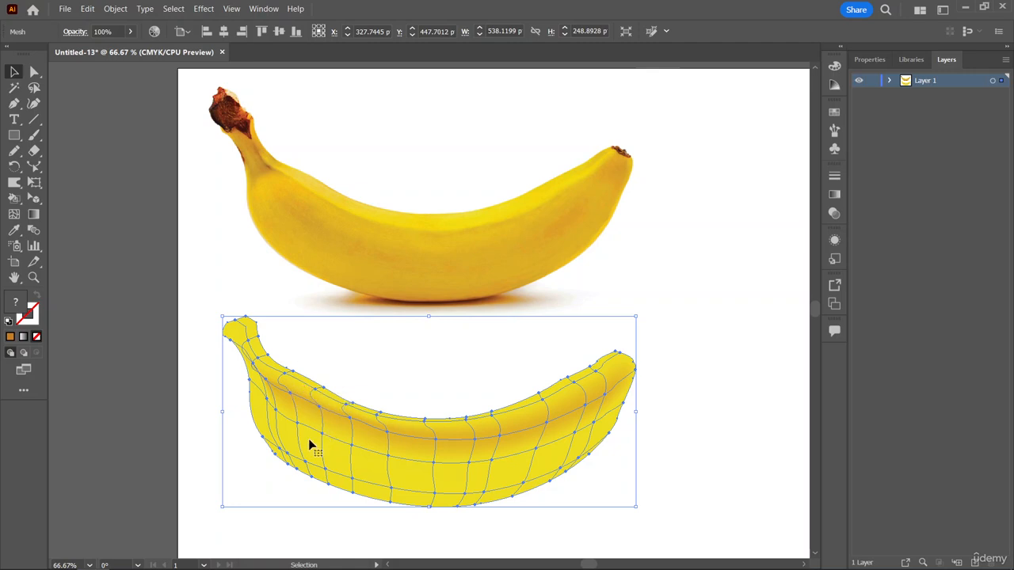
{"action": "left_click", "coordinate": [34, 71]}
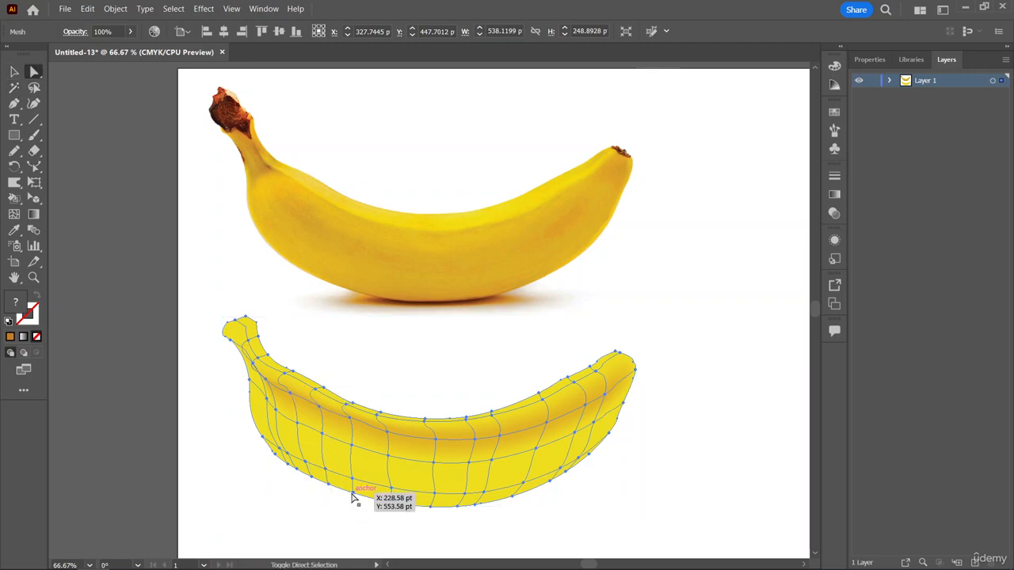
{"action": "left_click", "coordinate": [352, 492]}
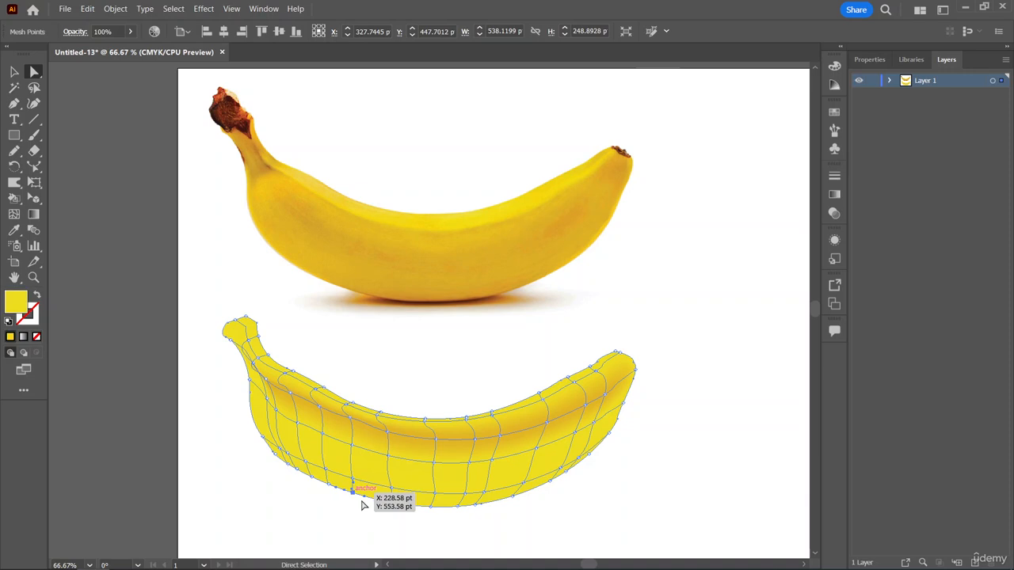
{"action": "left_click", "coordinate": [390, 499], "text": "shift"}
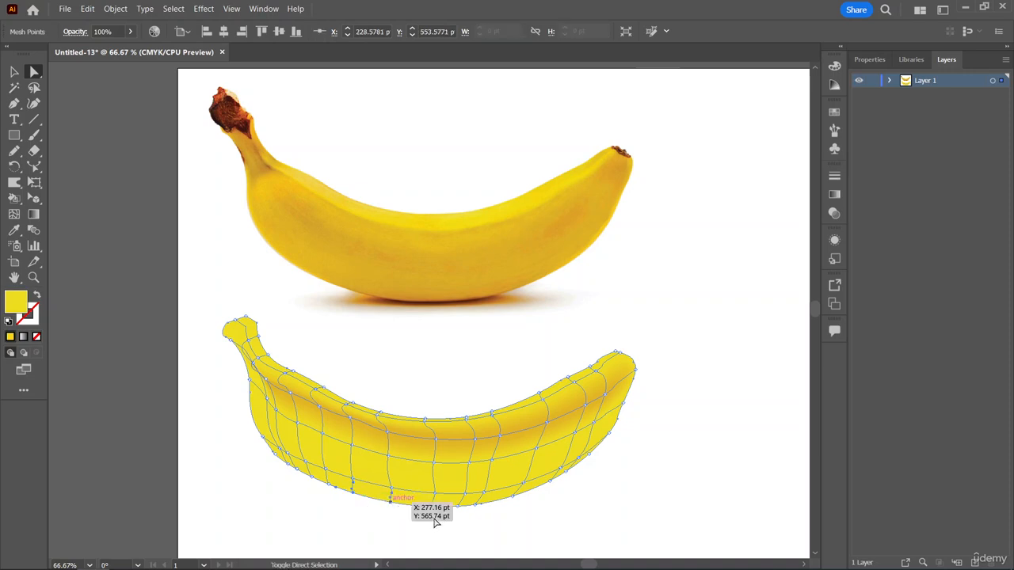
{"action": "left_click", "coordinate": [418, 510], "text": "ctrl"}
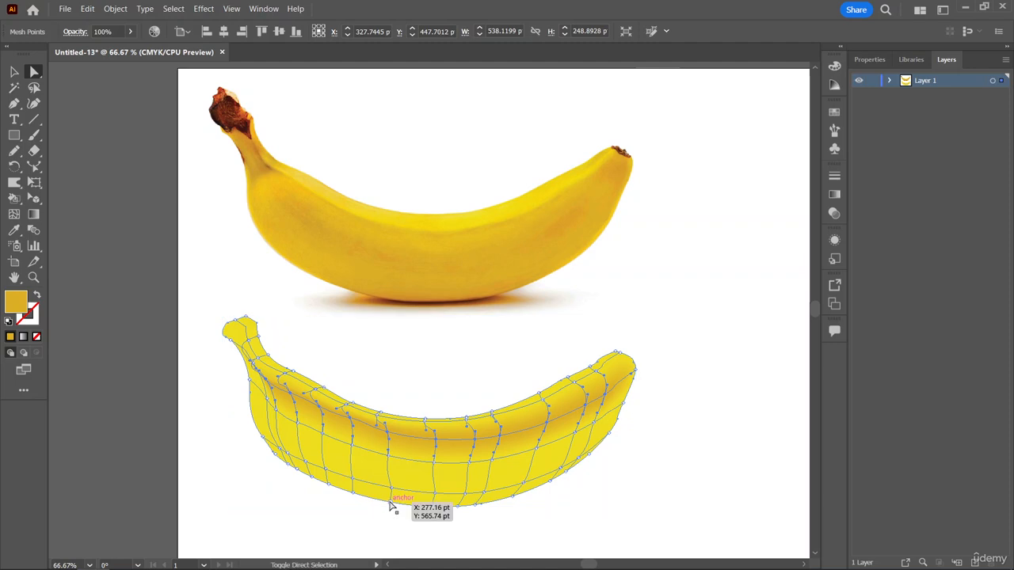
{"action": "left_click", "coordinate": [349, 412]}
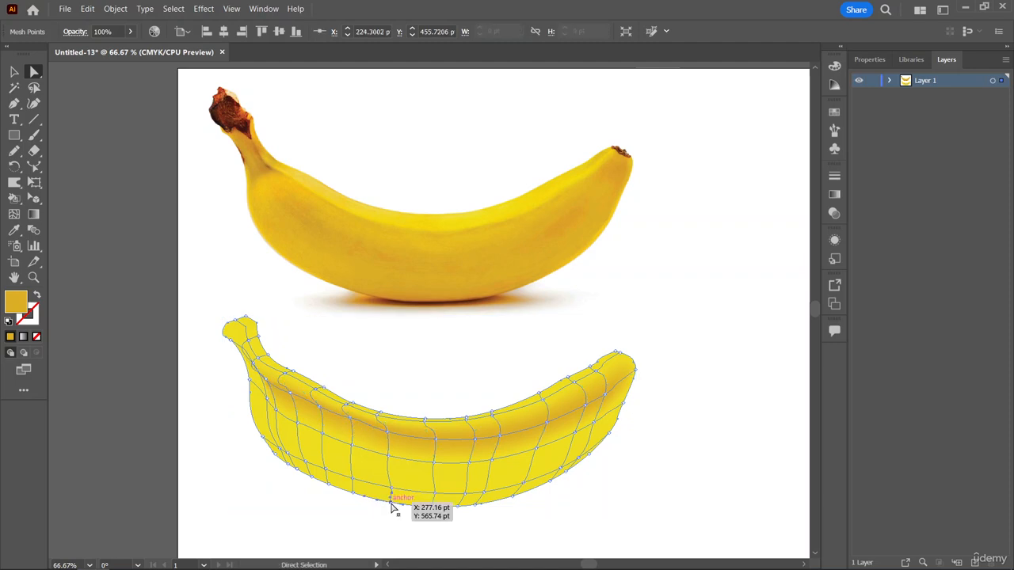
Select four mesh points along the middle of the mesh banana's lower edge and shade them golden orange sampled from the photo banana's underside.
{"action": "left_click", "coordinate": [391, 505]}
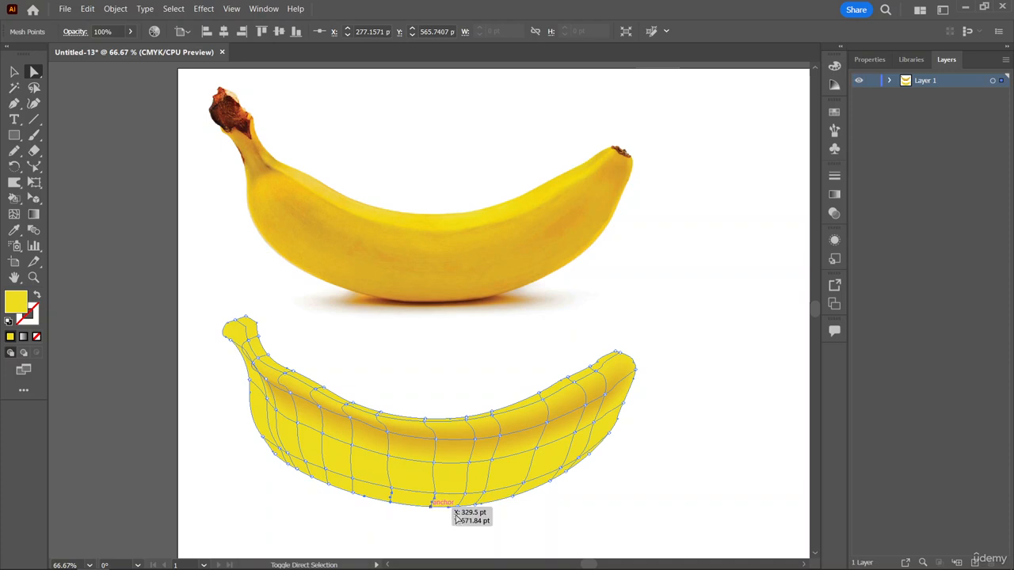
{"action": "left_click", "coordinate": [458, 507], "text": "shift"}
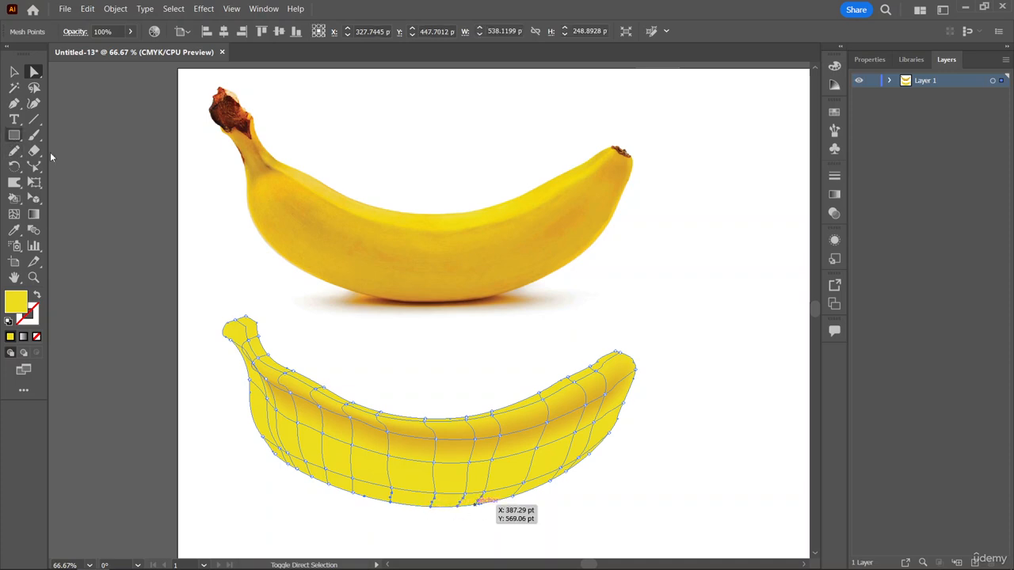
{"action": "left_click", "coordinate": [14, 231]}
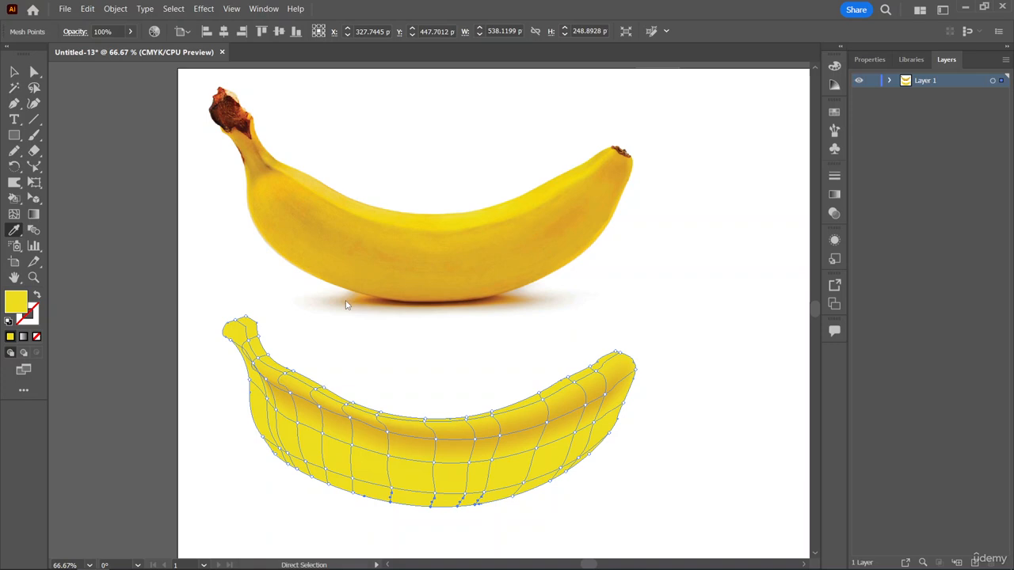
{"action": "left_click", "coordinate": [413, 295]}
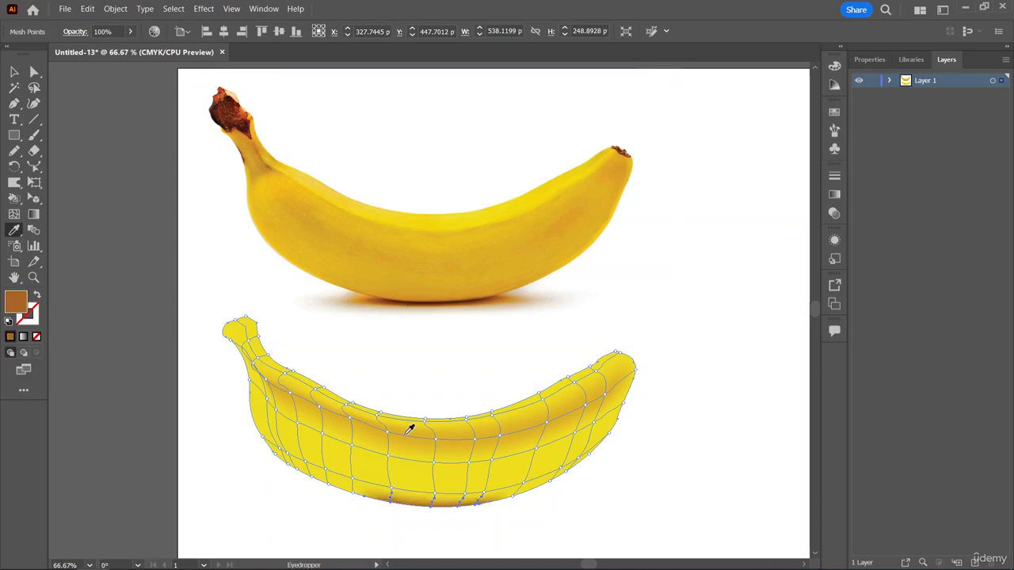
{"action": "left_click", "coordinate": [378, 290]}
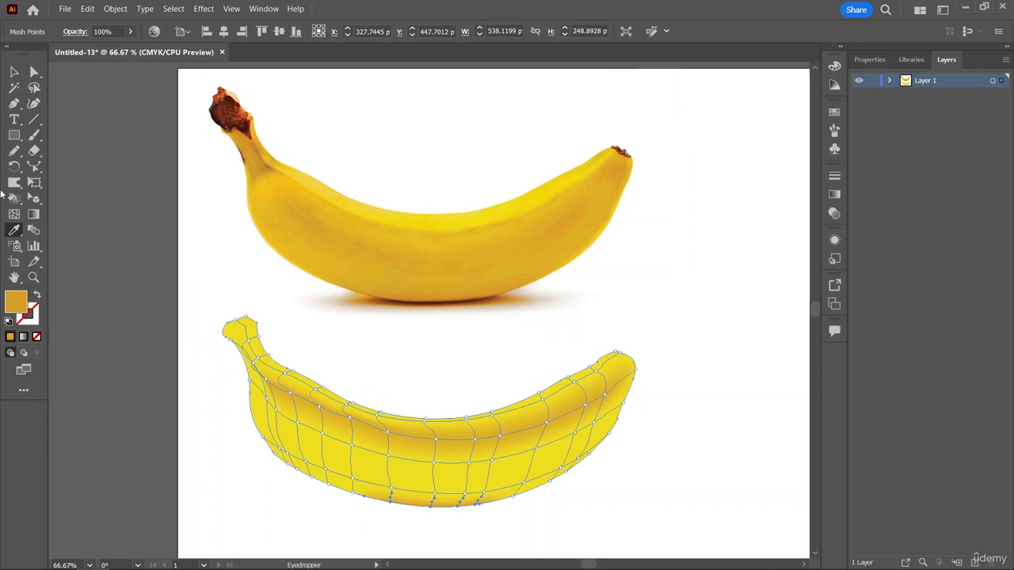
{"action": "left_click", "coordinate": [34, 73]}
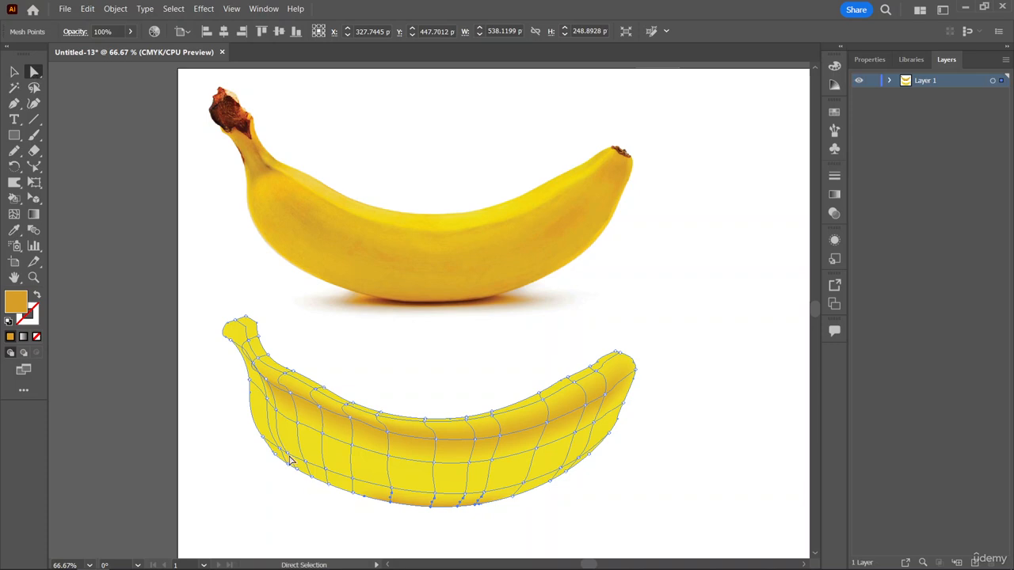
{"action": "left_click", "coordinate": [267, 400], "text": "shift"}
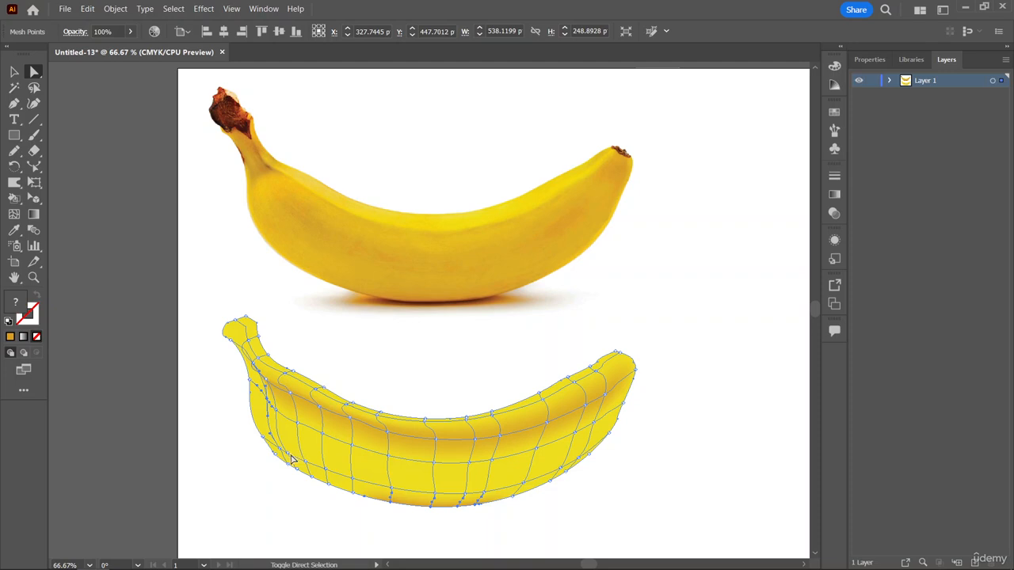
{"action": "key", "text": "ctrl"}
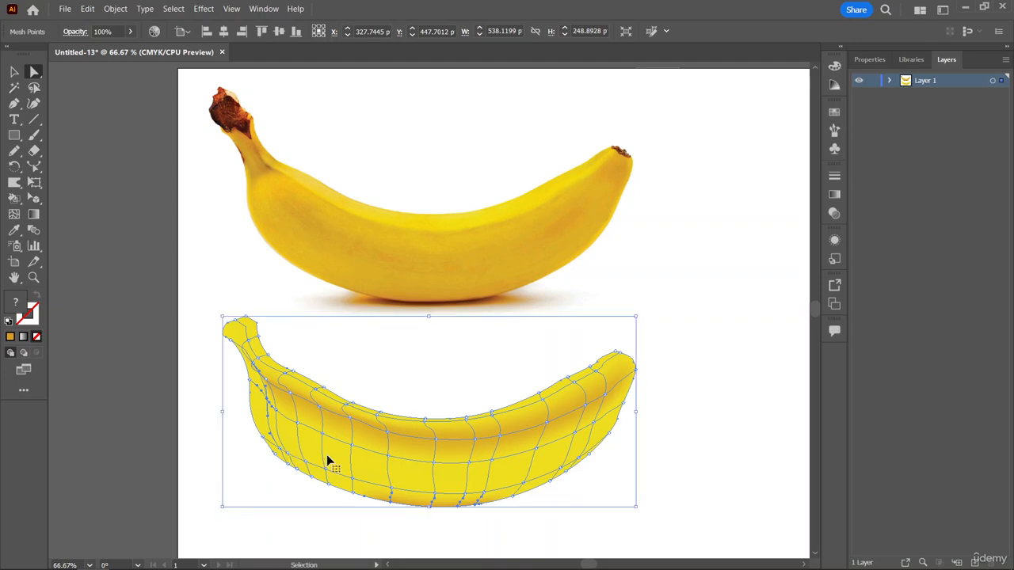
{"action": "key", "text": "ctrl+z"}
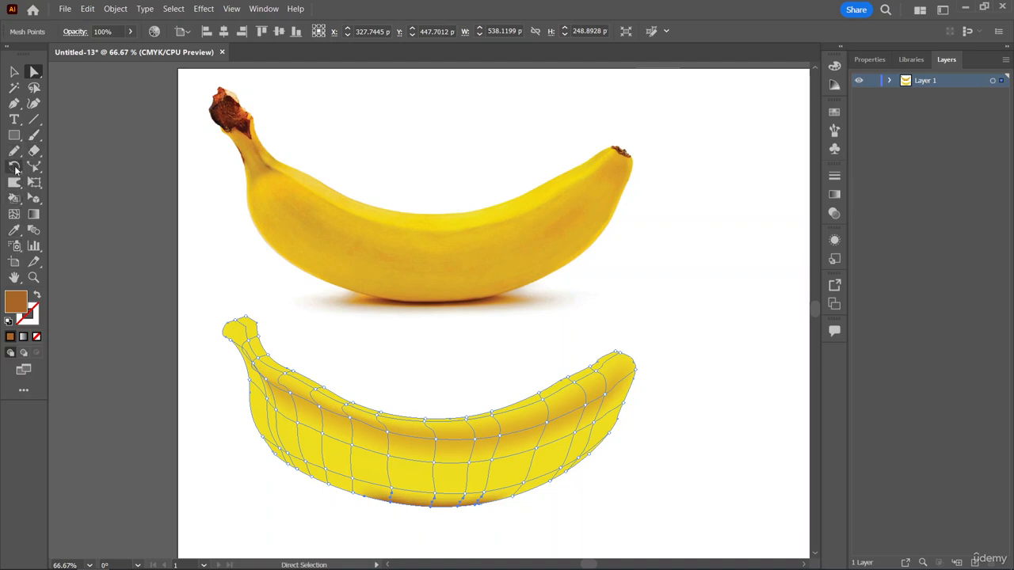
Shade the selected lower-edge mesh points golden brown sampled from the photo banana's underside, and clear the selection.
{"action": "left_click", "coordinate": [13, 229]}
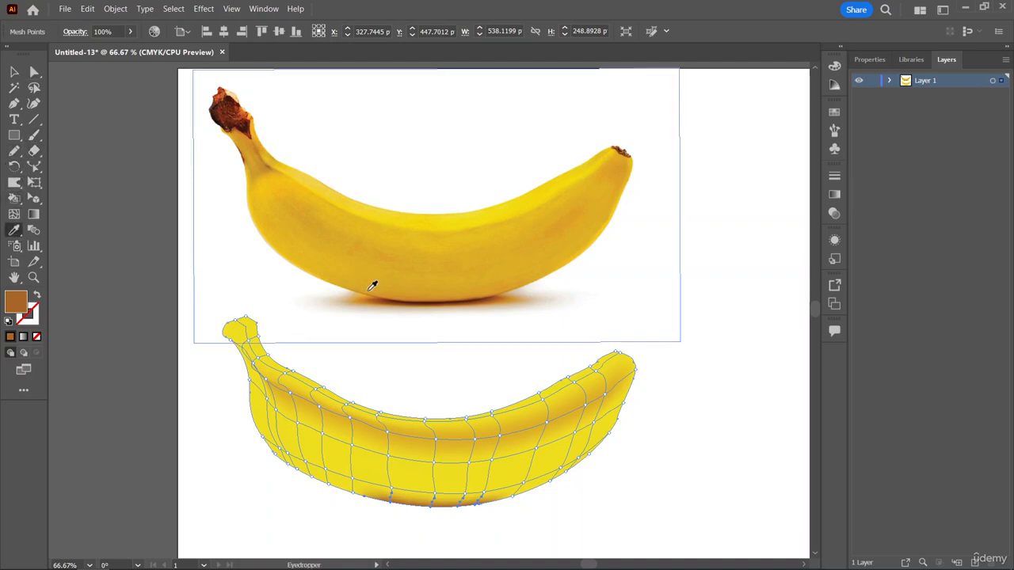
{"action": "left_click", "coordinate": [414, 293]}
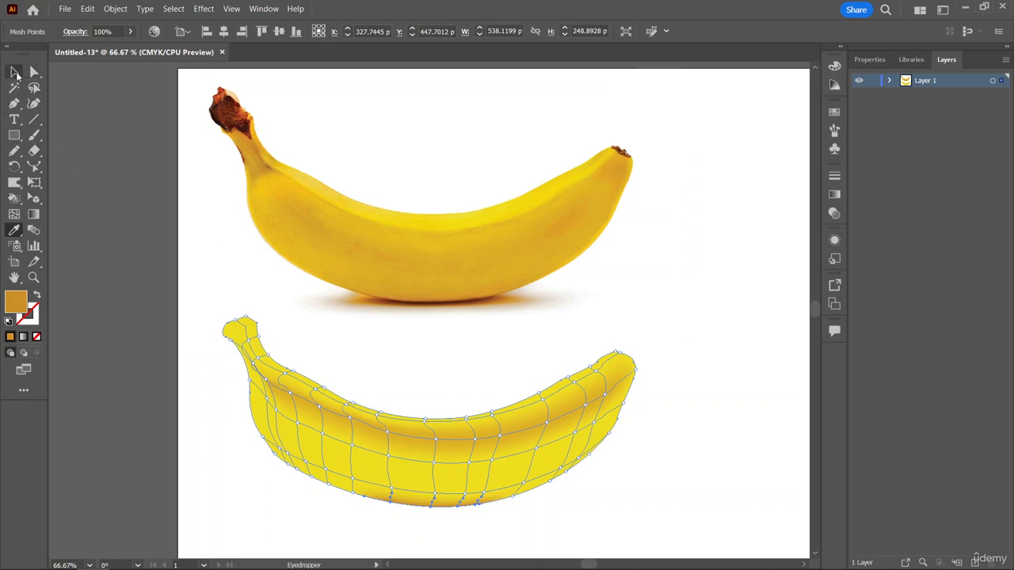
{"action": "left_click", "coordinate": [15, 72]}
{"action": "left_click", "coordinate": [185, 313]}
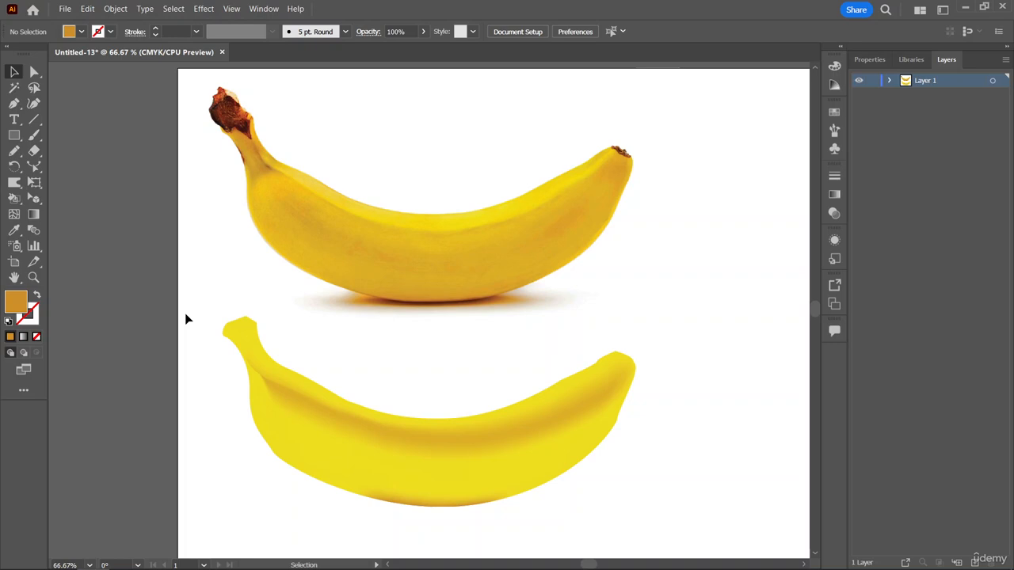
{"action": "key", "text": "period"}
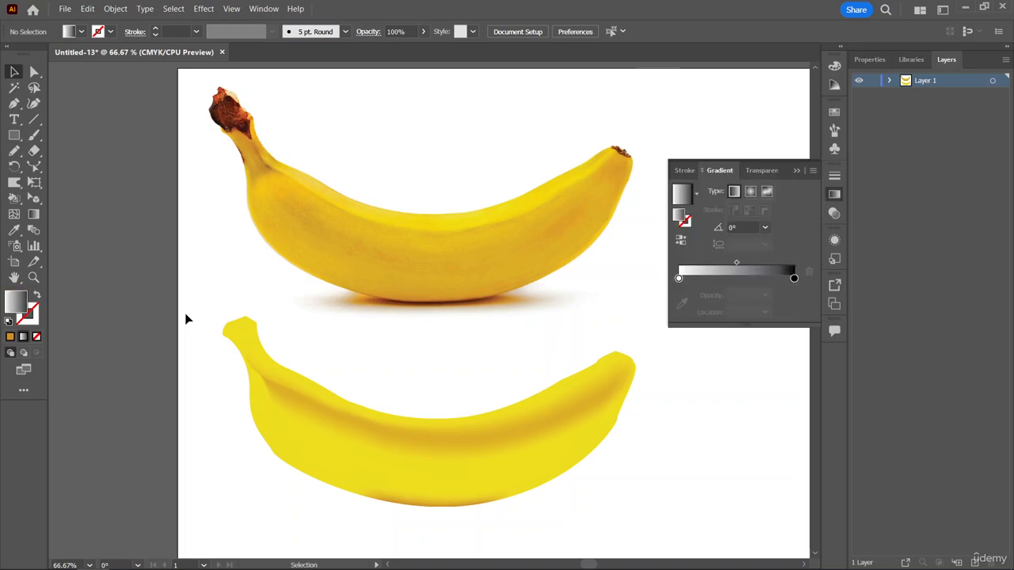
{"action": "left_click", "coordinate": [796, 171]}
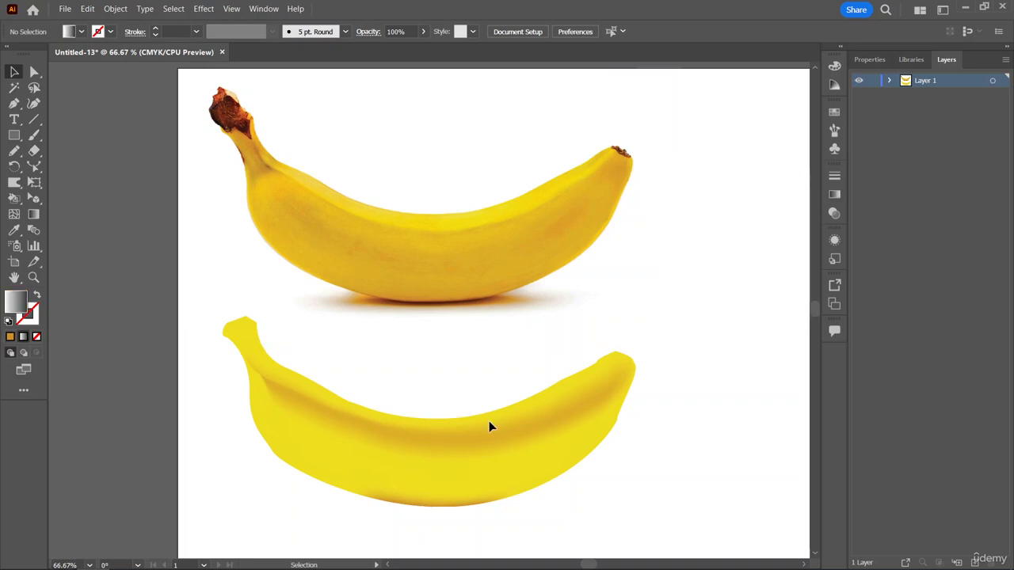
Select the inner row of mesh points along the mesh banana's upper edge and shade them warm yellow sampled from the photo banana.
{"action": "left_click", "coordinate": [34, 71]}
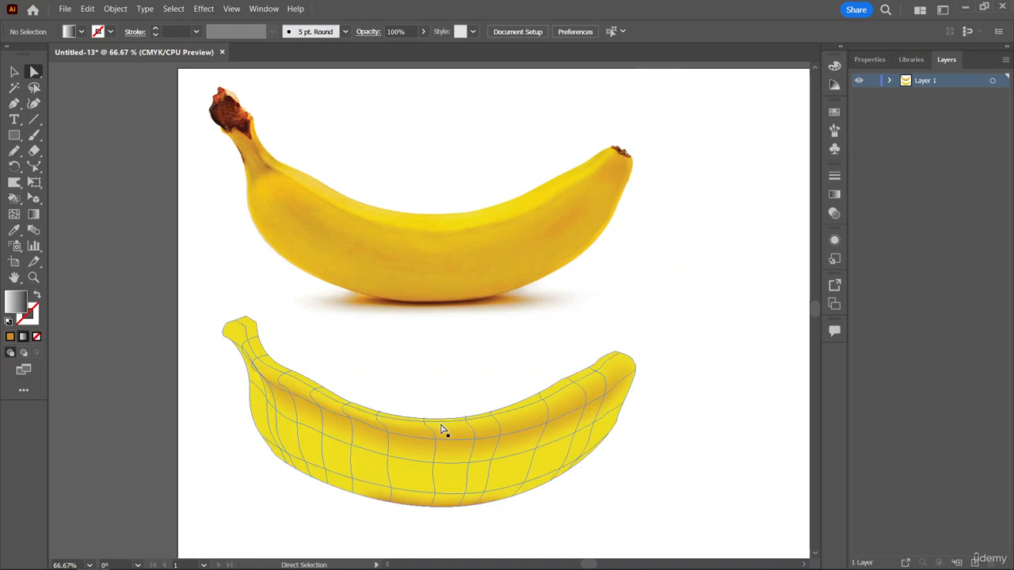
{"action": "left_click", "coordinate": [316, 394]}
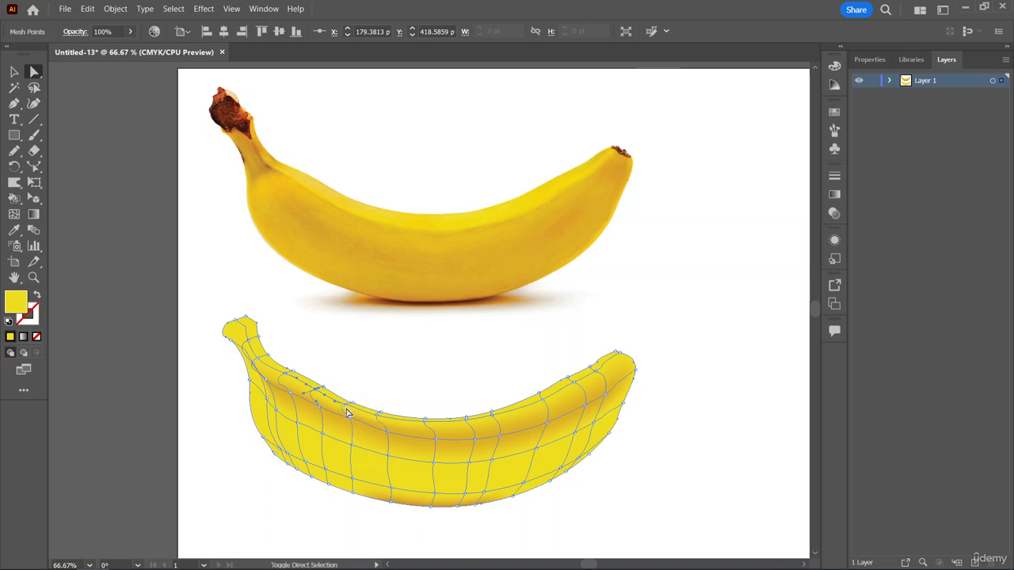
{"action": "left_click", "coordinate": [346, 408]}
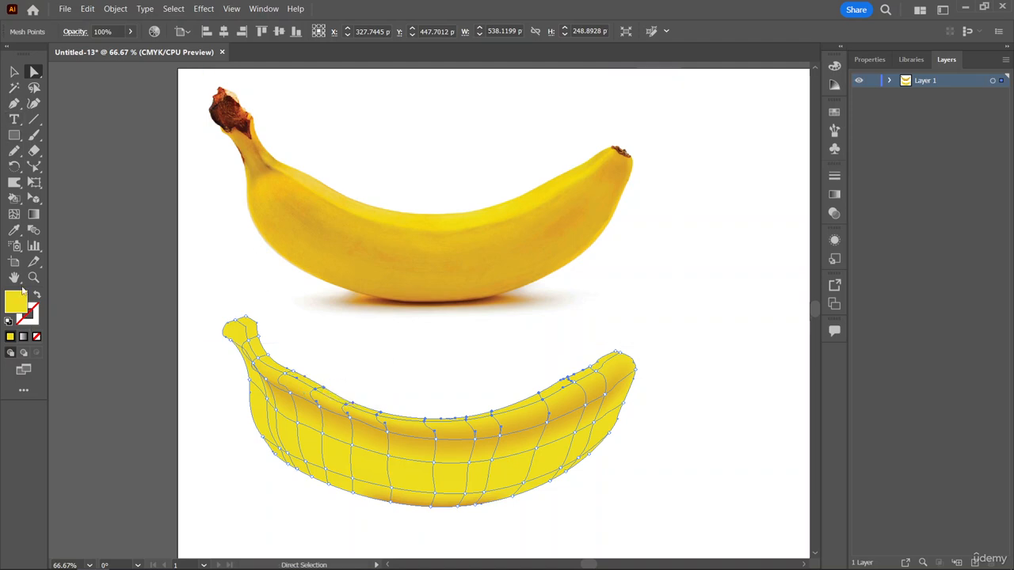
{"action": "left_click", "coordinate": [14, 230]}
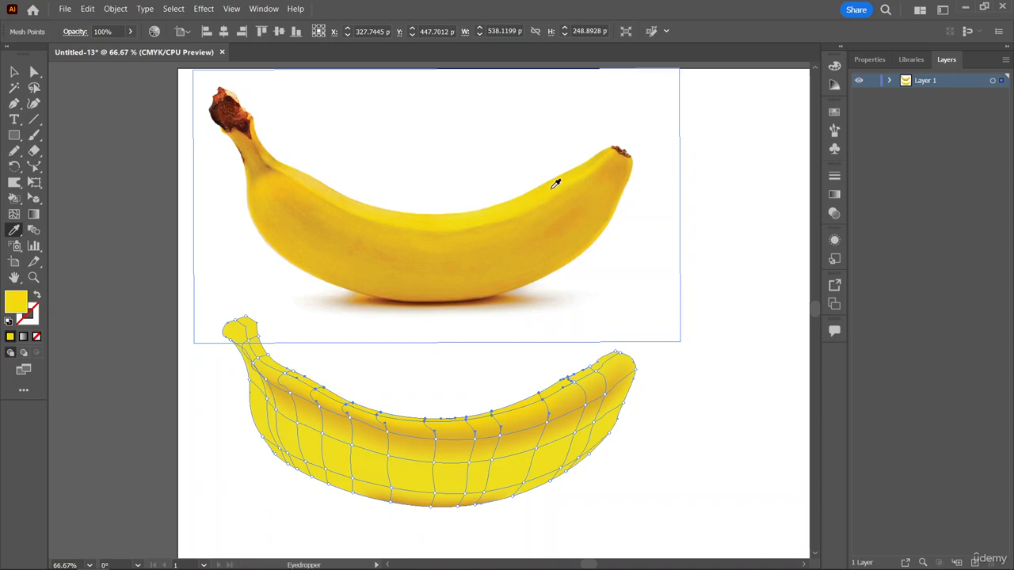
Select the mesh points at the tip opposite the stem and shade them dark brown sampled from the photo banana's tip.
{"action": "left_click", "coordinate": [34, 71]}
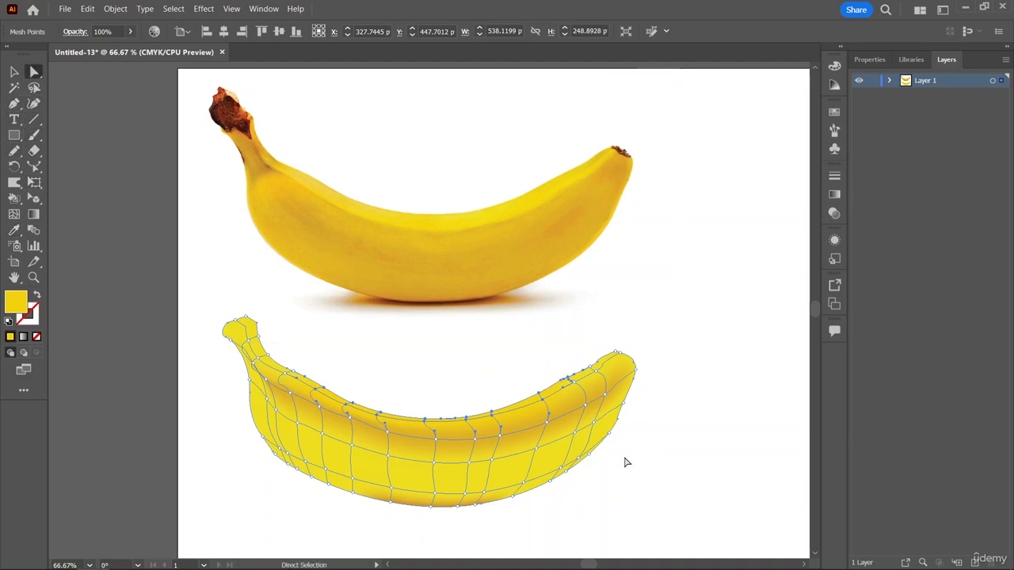
{"action": "left_click", "coordinate": [622, 356]}
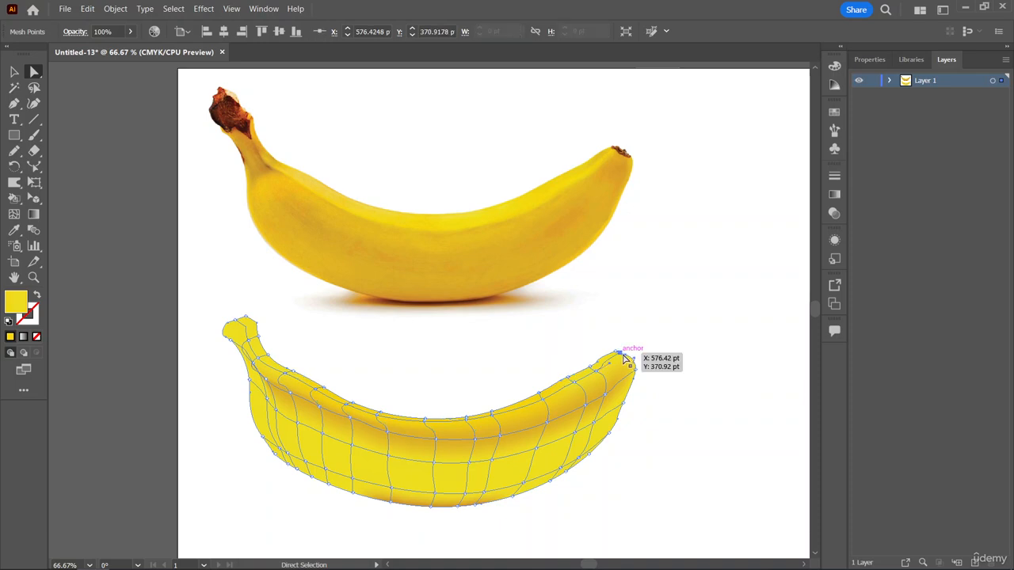
{"action": "left_click", "coordinate": [636, 371]}
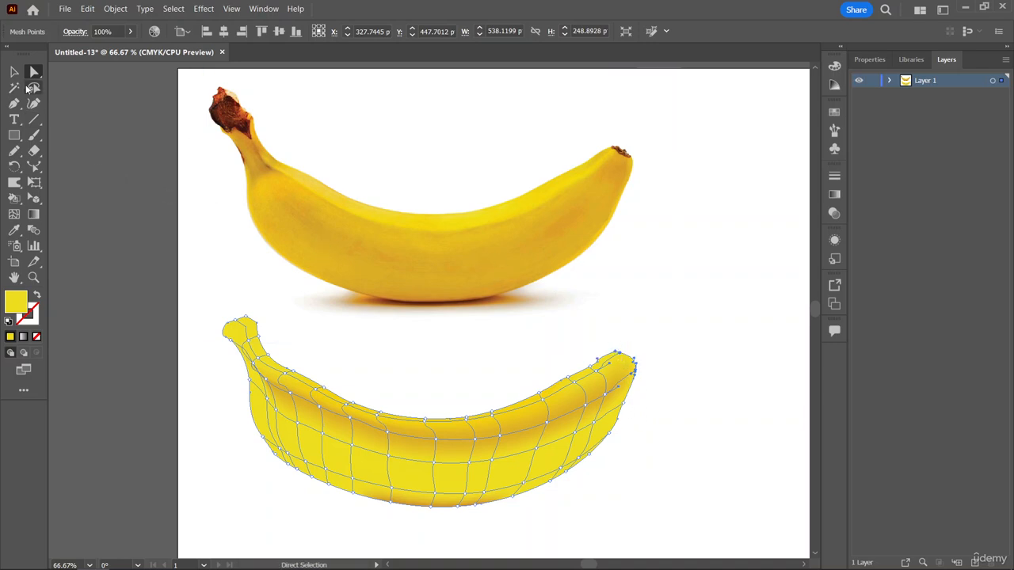
{"action": "left_click", "coordinate": [14, 229]}
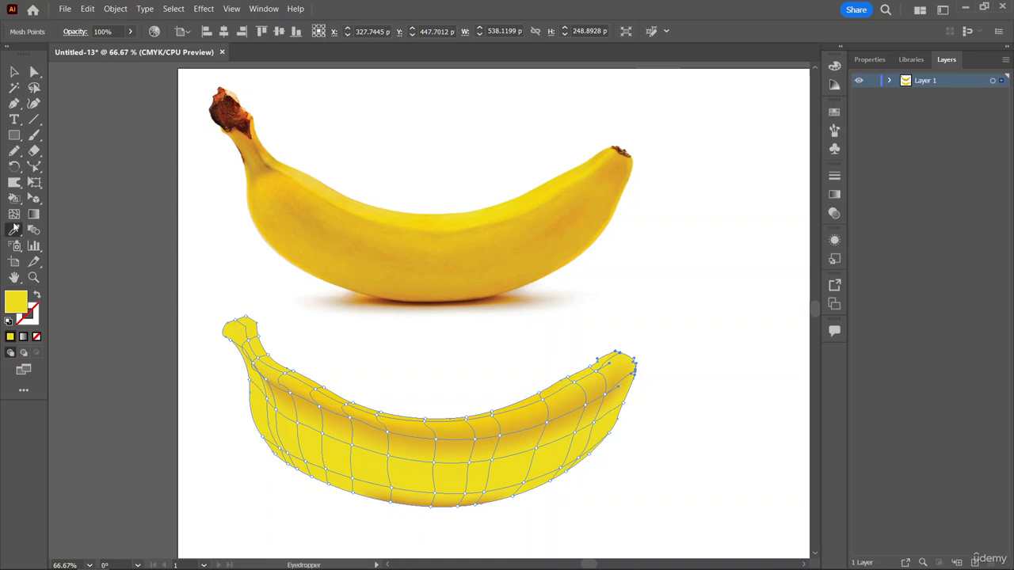
{"action": "left_click", "coordinate": [624, 151]}
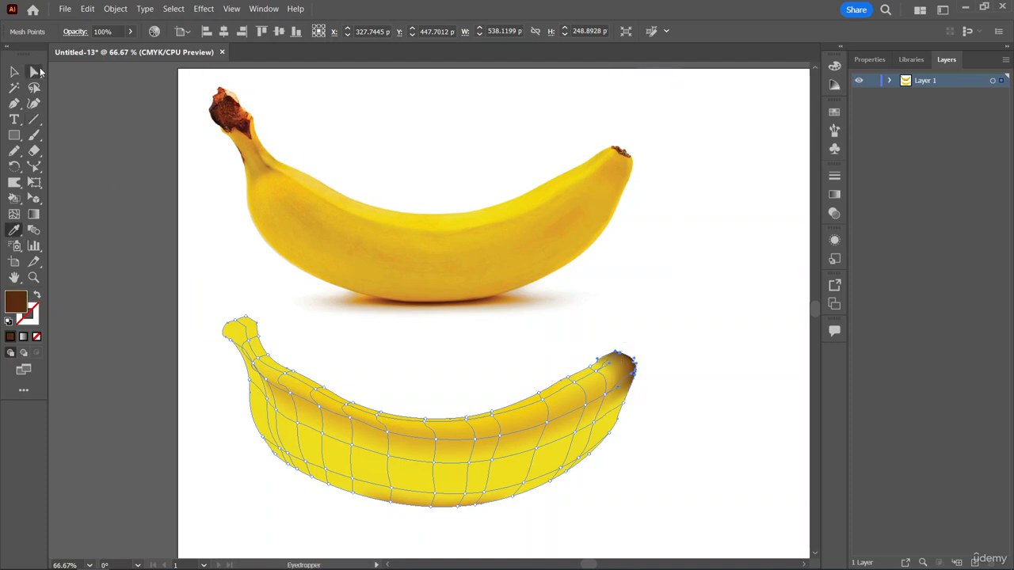
Try to reshape the brown shading by pulling the direction handles of the mesh points at the tip opposite the stem.
{"action": "key", "text": "a"}
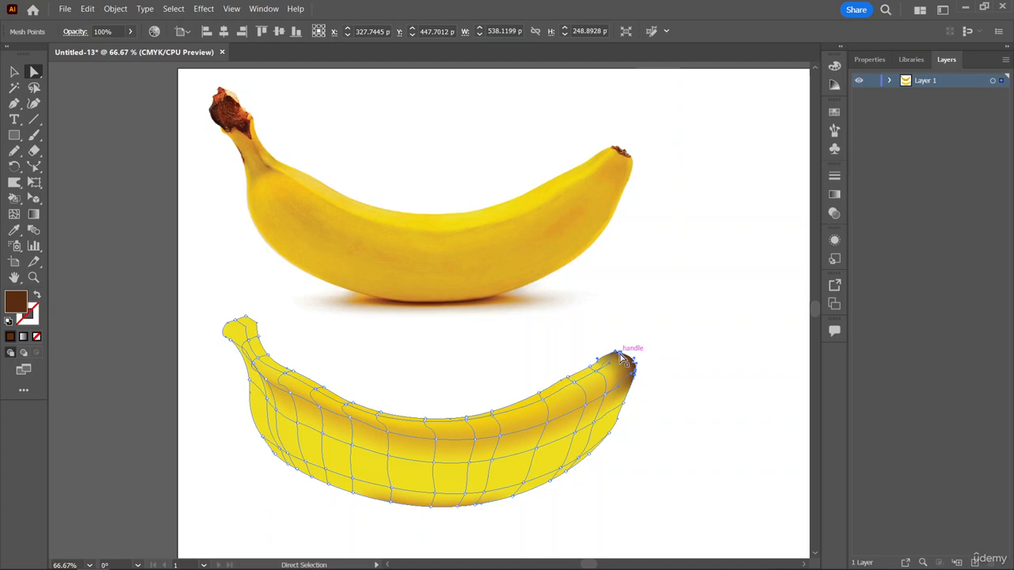
{"action": "left_click_drag", "start_coordinate": [620, 355], "coordinate": [629, 386]}
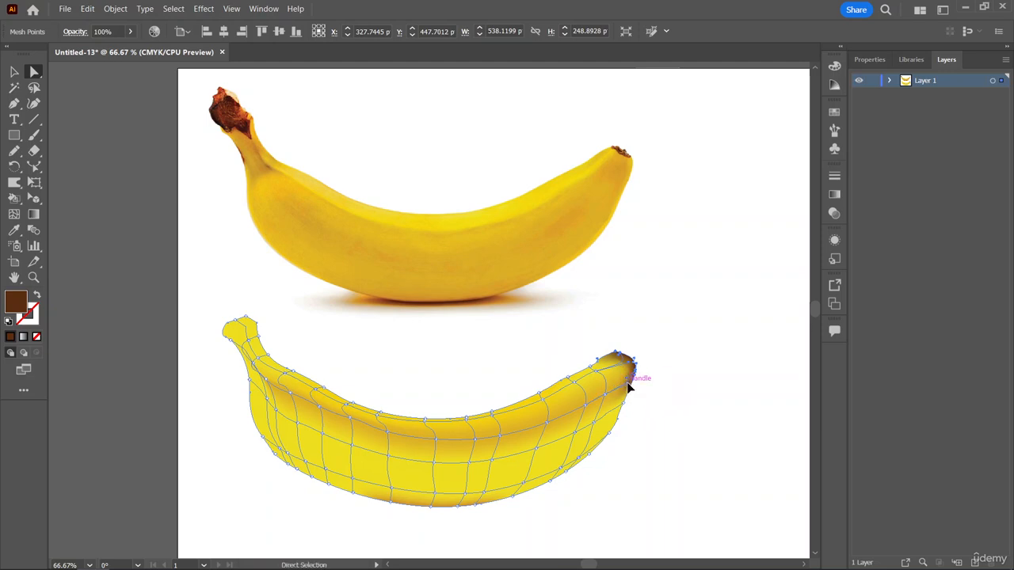
{"action": "left_click_drag", "start_coordinate": [629, 387], "coordinate": [651, 346]}
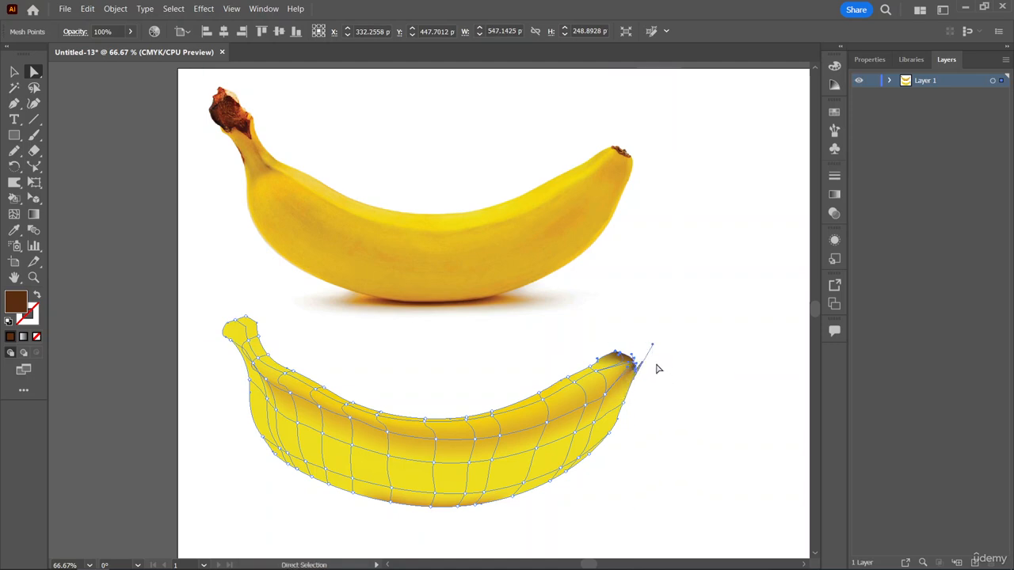
{"action": "left_click", "coordinate": [661, 373]}
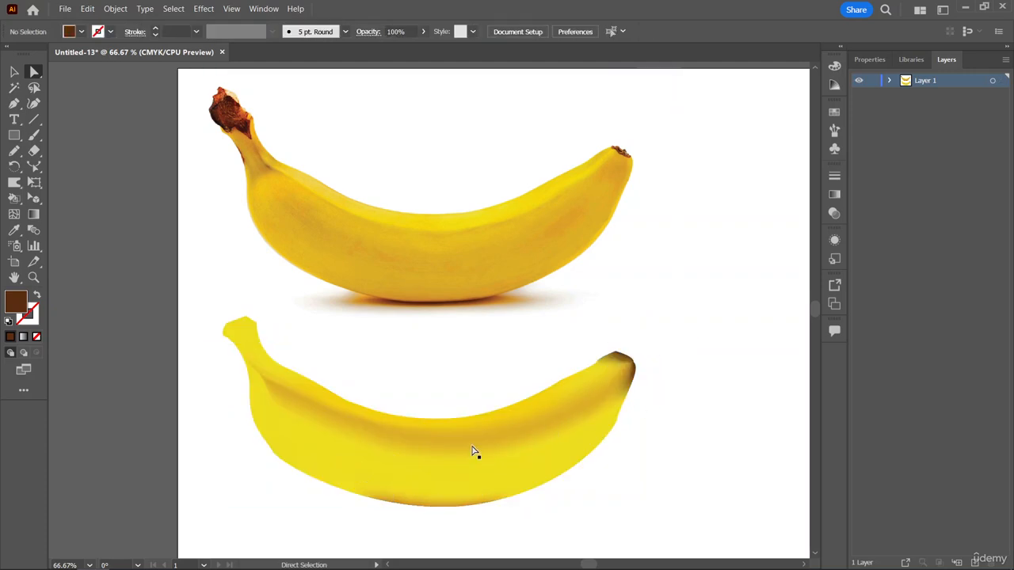
{"action": "left_click", "coordinate": [354, 442]}
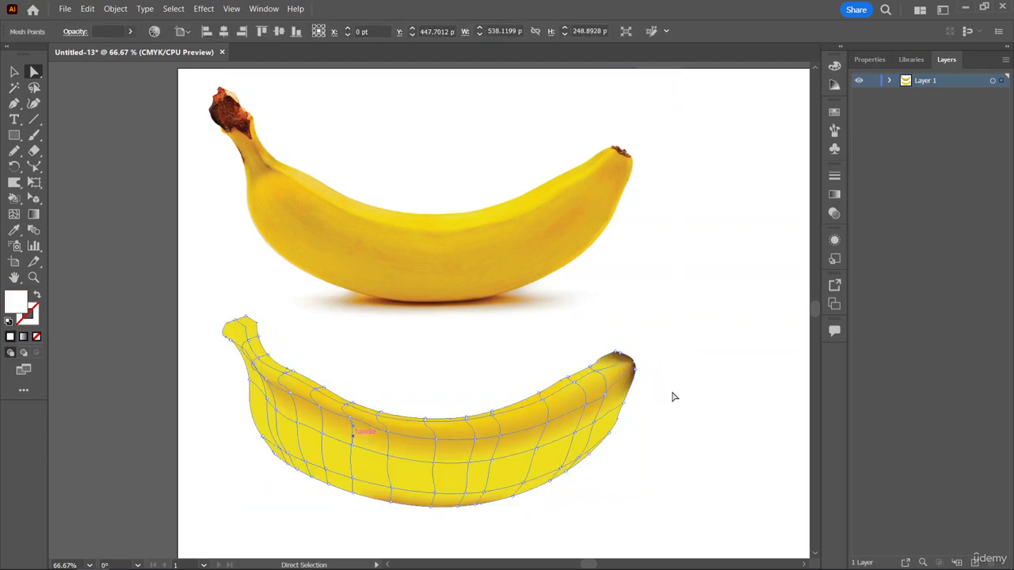
{"action": "left_click", "coordinate": [628, 368]}
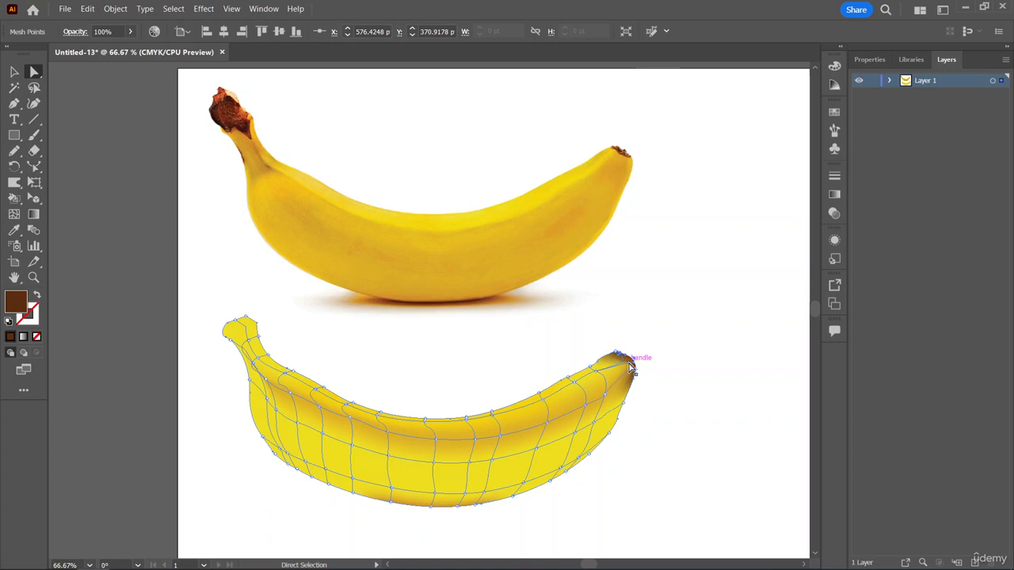
{"action": "left_click_drag", "start_coordinate": [630, 366], "coordinate": [649, 350]}
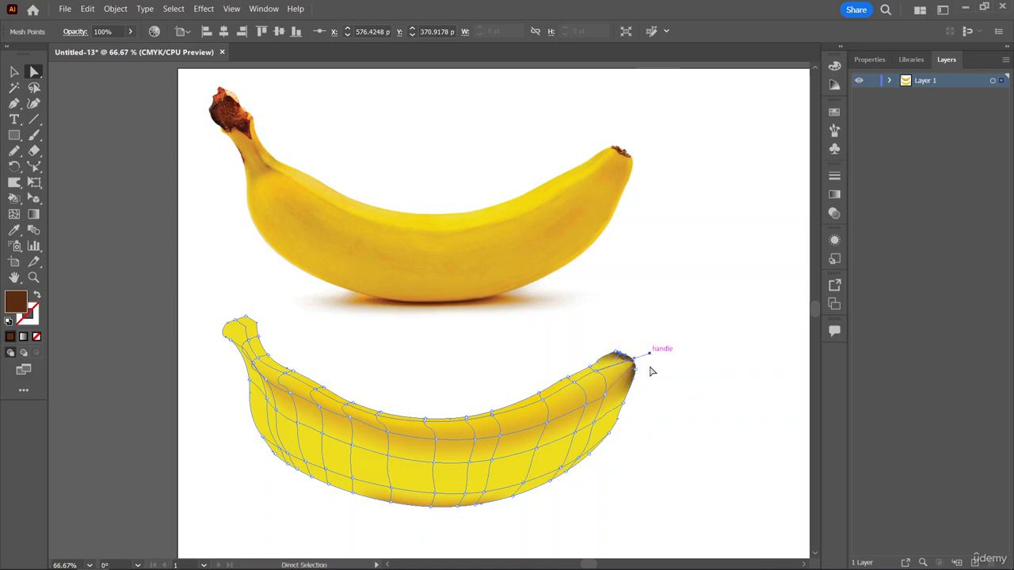
{"action": "left_click", "coordinate": [634, 384]}
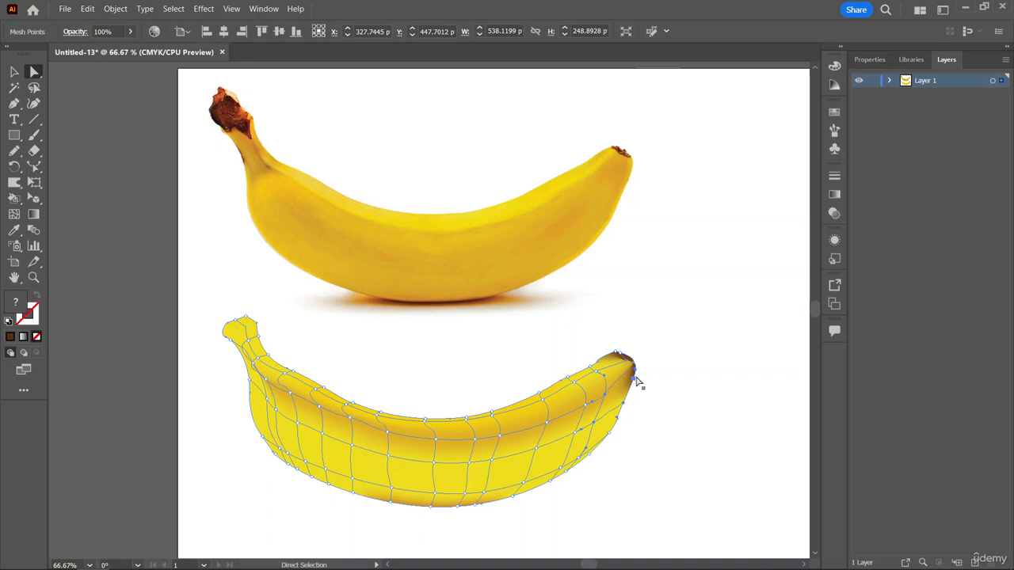
Try nudging a mesh point on the brown tip, and undo the handle adjustments and the dark brown shading.
{"action": "key", "text": "v"}
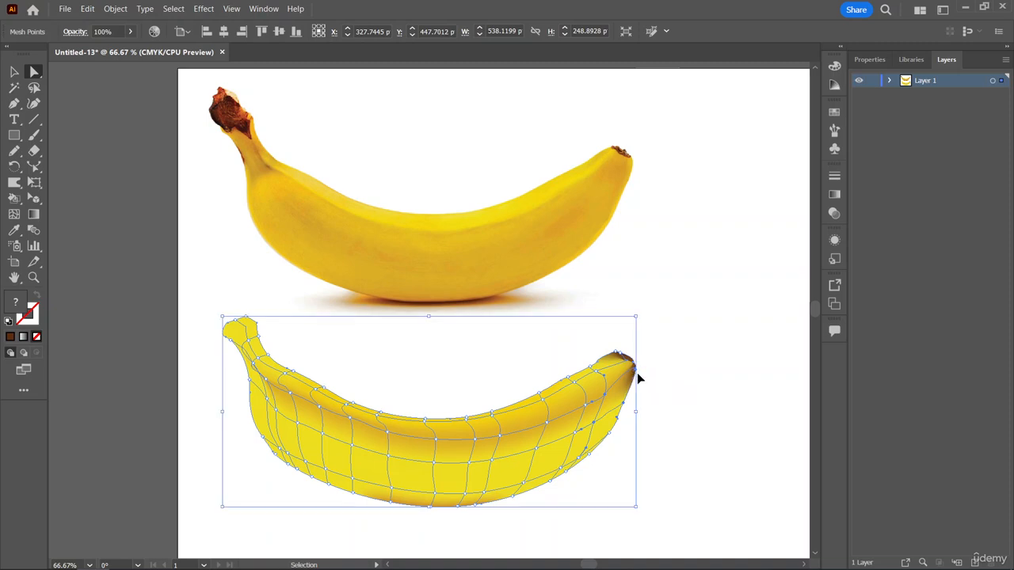
{"action": "key", "text": "ctrl+minus"}
{"action": "key", "text": "ctrl+plus"}
{"action": "key", "text": "ctrl+plus"}
{"action": "key", "text": "ctrl+plus"}
{"action": "key", "text": "ctrl+plus"}
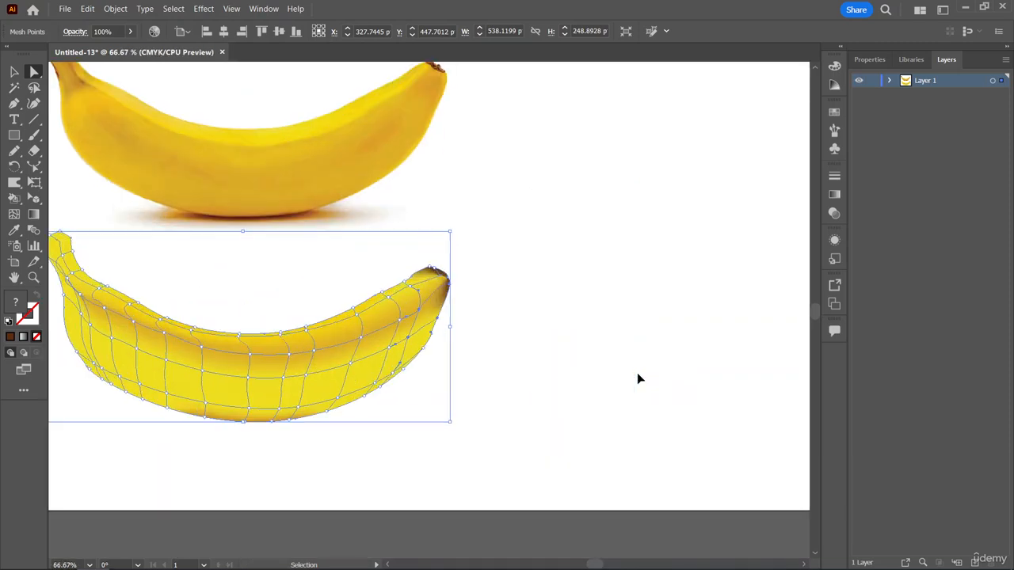
{"action": "key", "text": "a"}
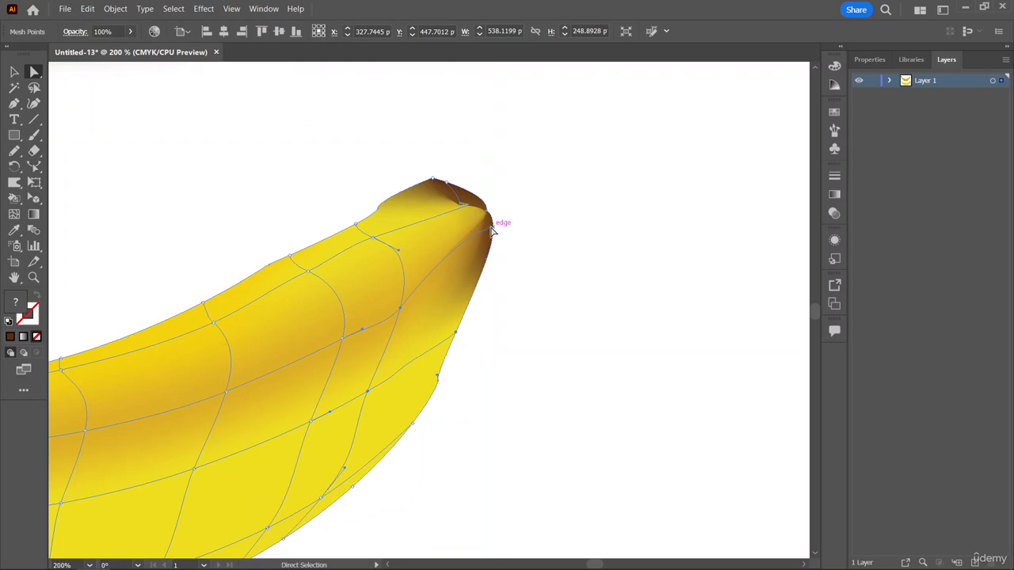
{"action": "left_click_drag", "start_coordinate": [491, 228], "coordinate": [493, 237]}
{"action": "key", "text": "ctrl+z"}
{"action": "key", "text": "ctrl+z"}
{"action": "key", "text": "ctrl+z"}
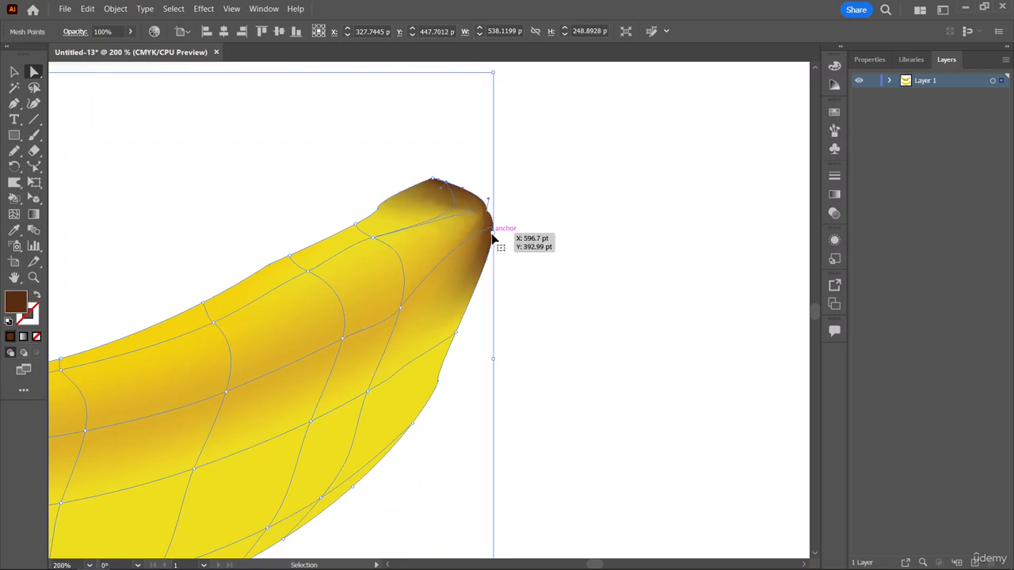
{"action": "key", "text": "ctrl+z"}
{"action": "key", "text": "ctrl+z"}
{"action": "key", "text": "ctrl+z"}
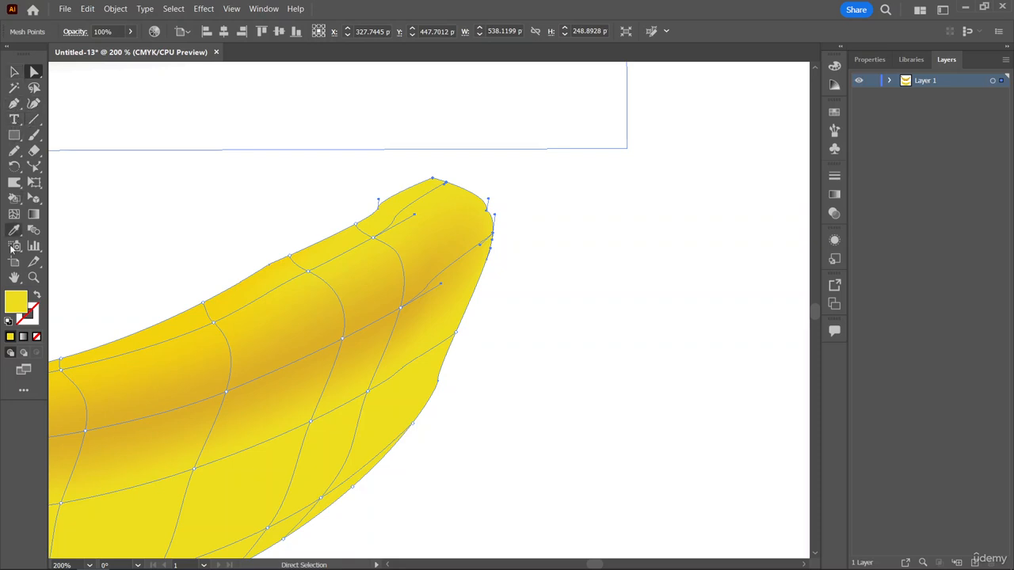
Try adding a mesh line just behind the banana's tip and selecting the mesh points around it.
{"action": "left_click", "coordinate": [14, 214]}
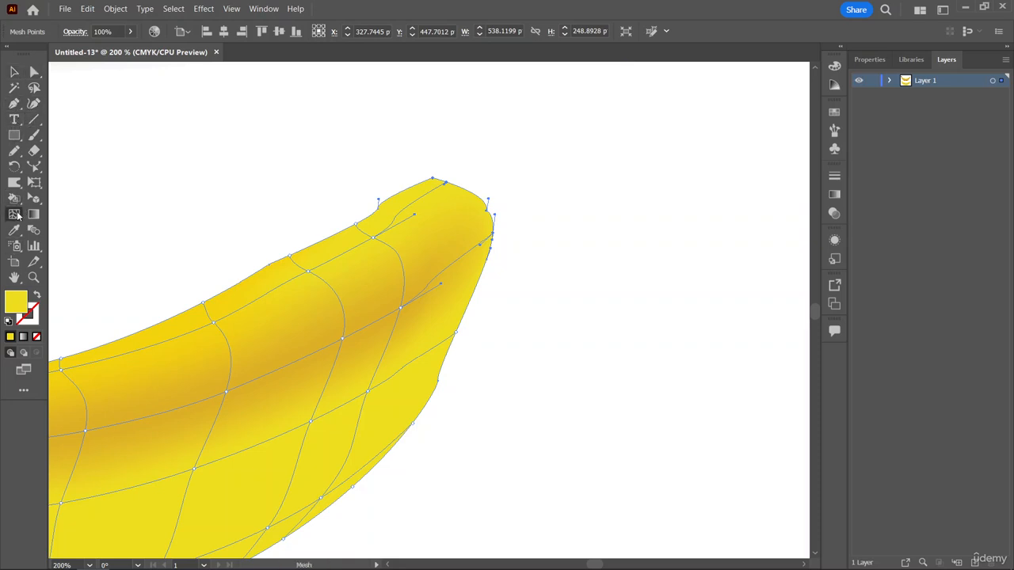
{"action": "left_click", "coordinate": [425, 184]}
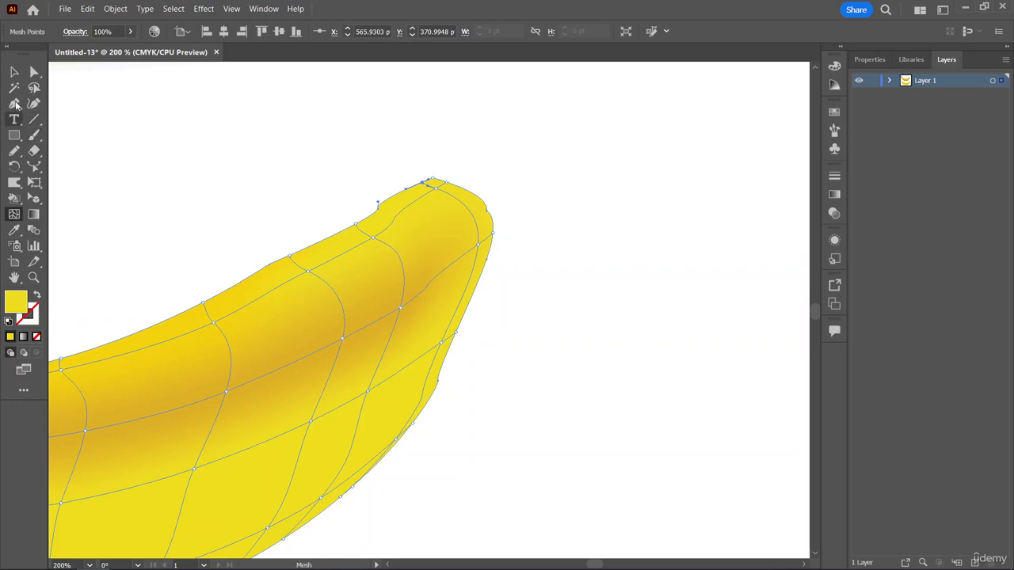
{"action": "left_click", "coordinate": [32, 71]}
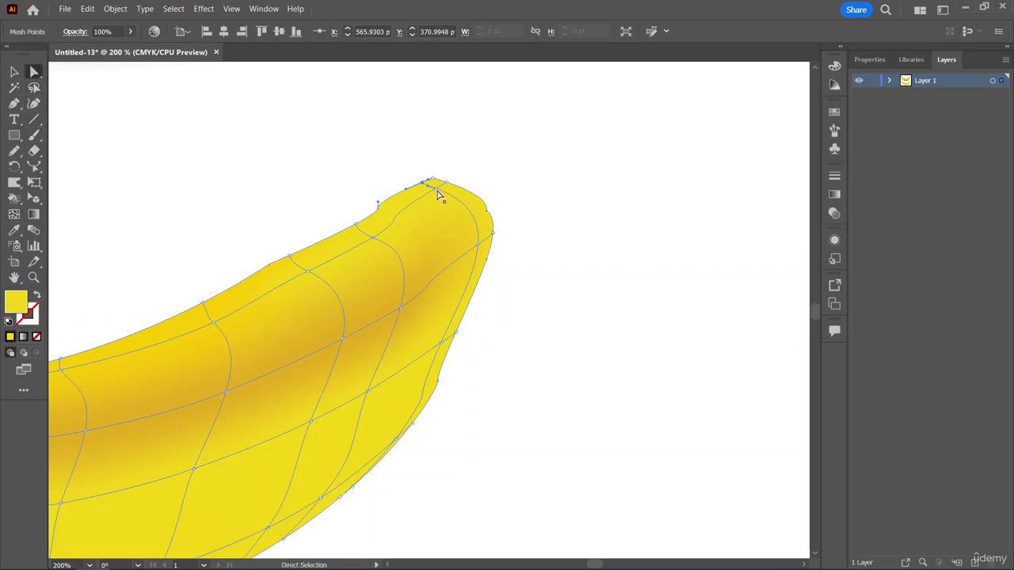
{"action": "left_click", "coordinate": [438, 191]}
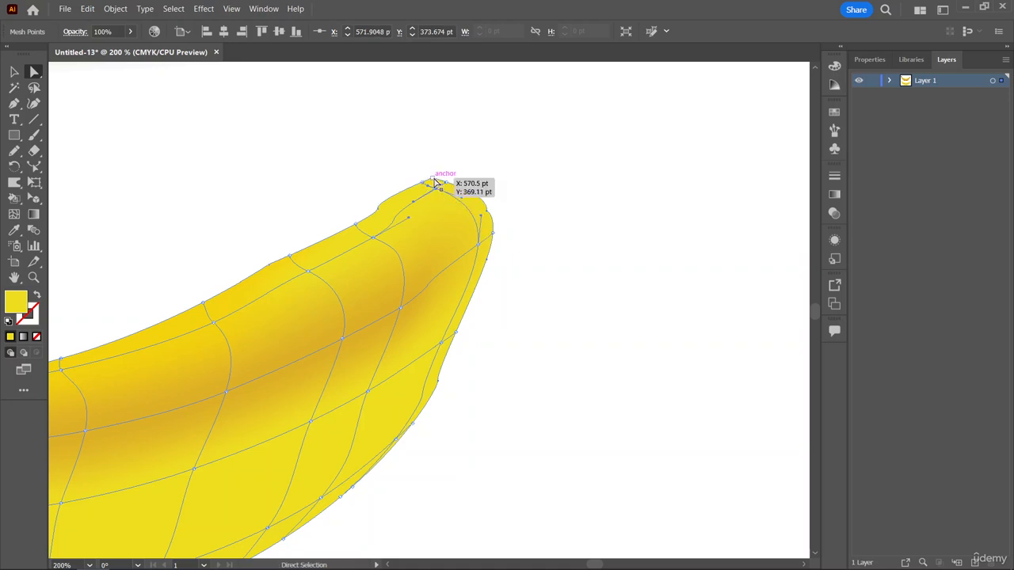
{"action": "left_click", "coordinate": [433, 179]}
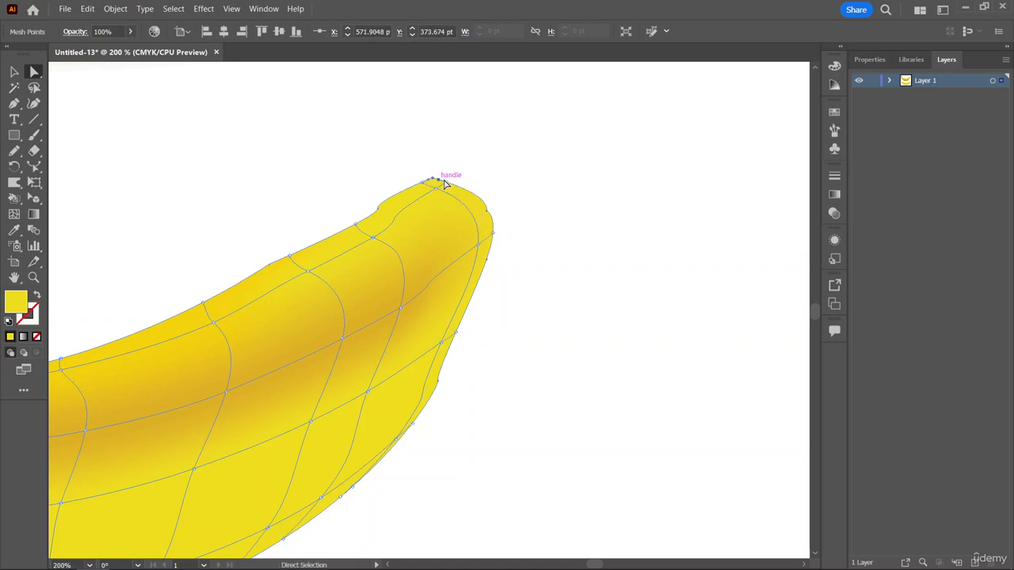
{"action": "left_click", "coordinate": [486, 211], "text": "shift"}
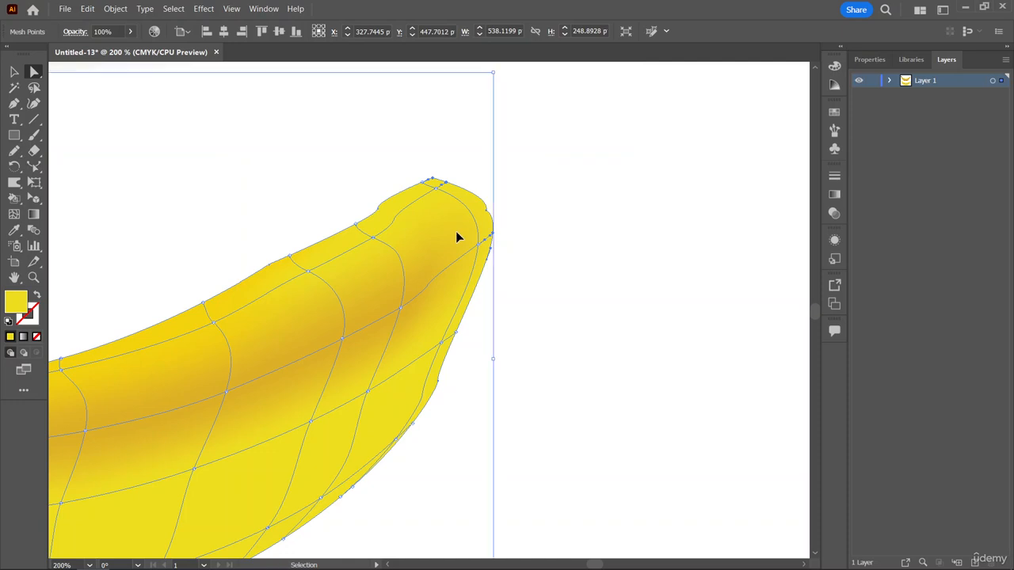
{"action": "left_click", "coordinate": [488, 209]}
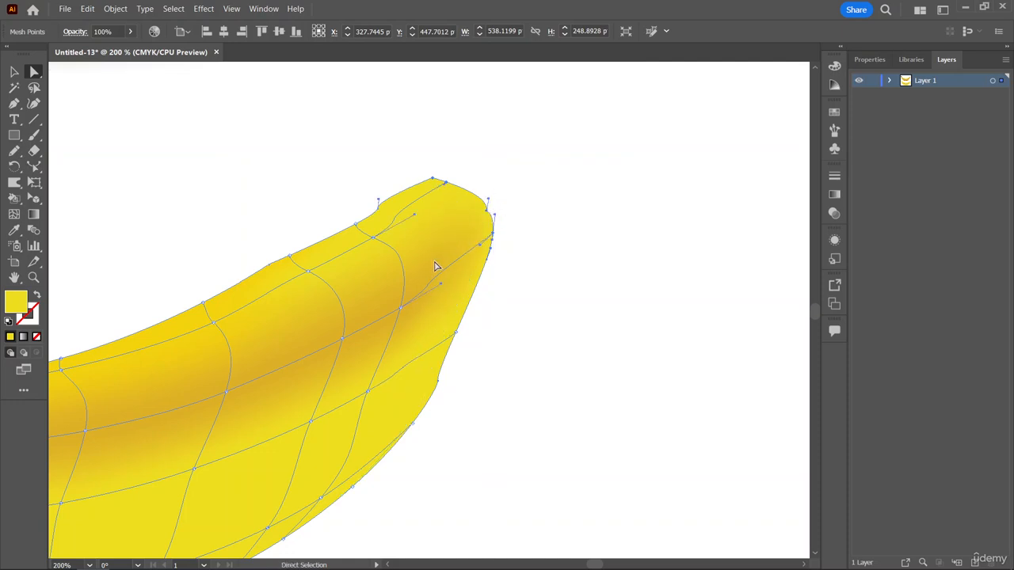
Select the mesh points at the banana's tip opposite the stem and shade them dark brown sampled from the photo banana's tip.
{"action": "left_click", "coordinate": [433, 181]}
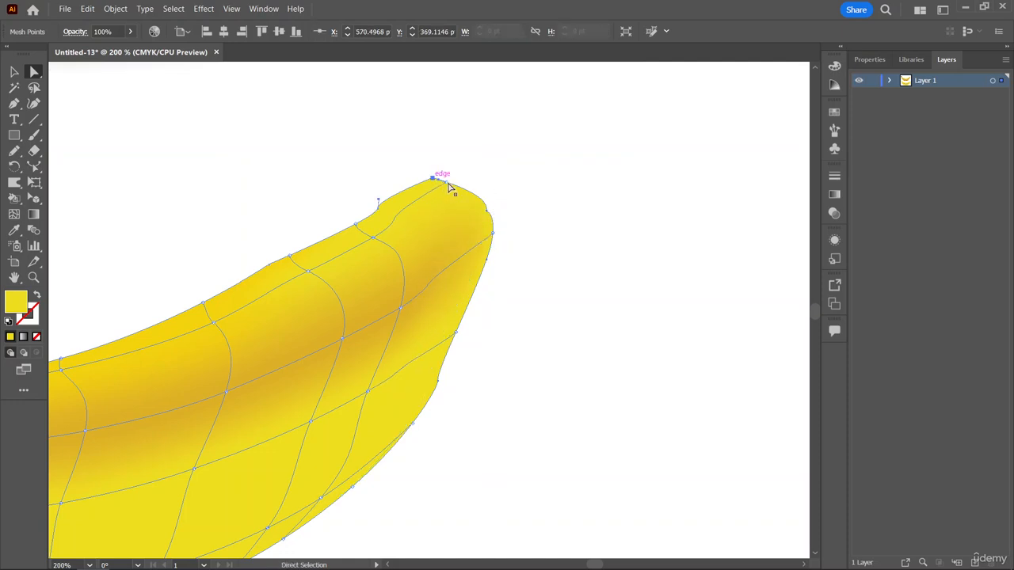
{"action": "left_click", "coordinate": [487, 214]}
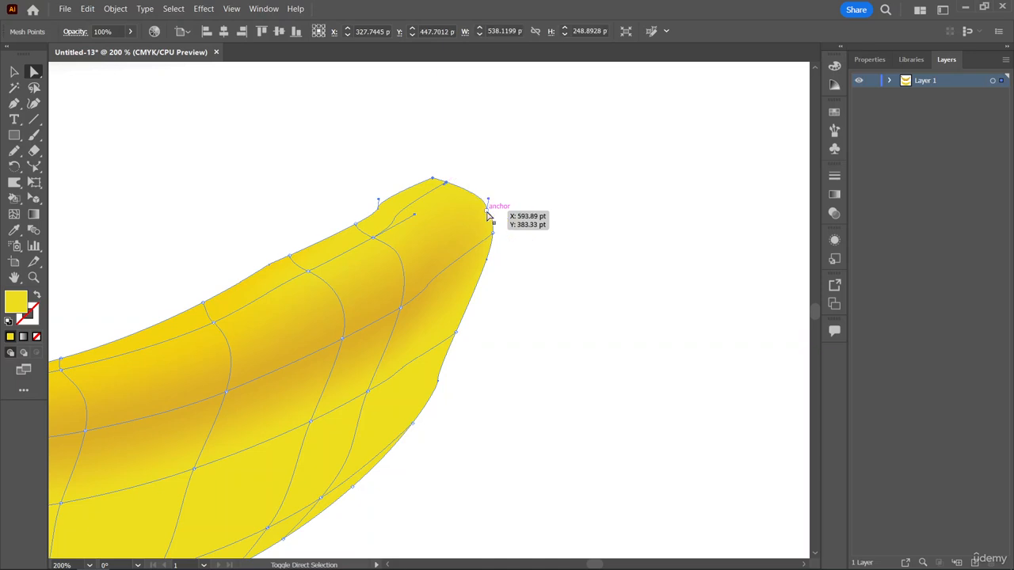
{"action": "left_click", "coordinate": [14, 230]}
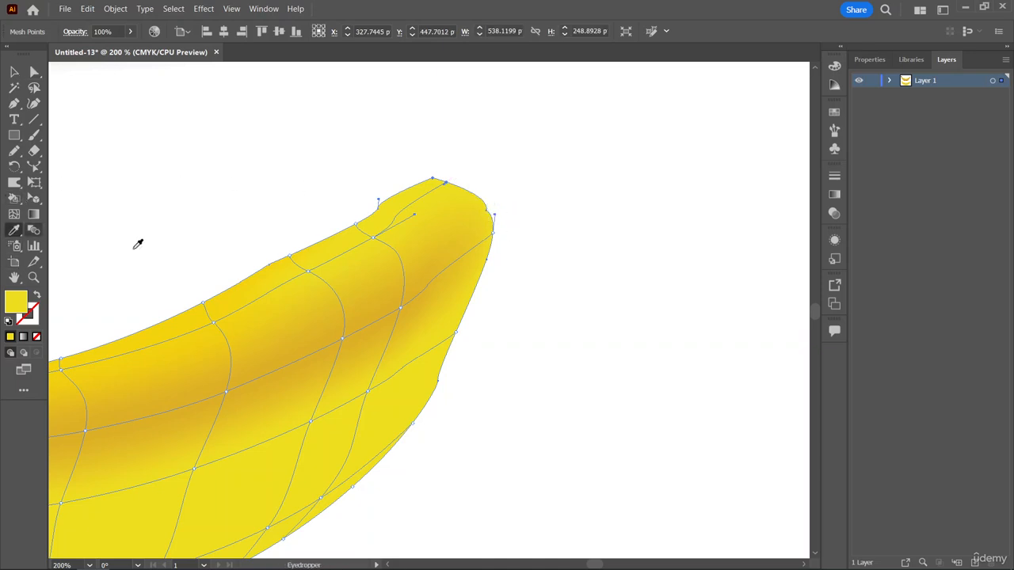
{"action": "scroll", "coordinate": [198, 286], "scroll_direction": "up", "scroll_amount": 2}
{"action": "scroll", "coordinate": [199, 287], "scroll_direction": "up", "scroll_amount": 10}
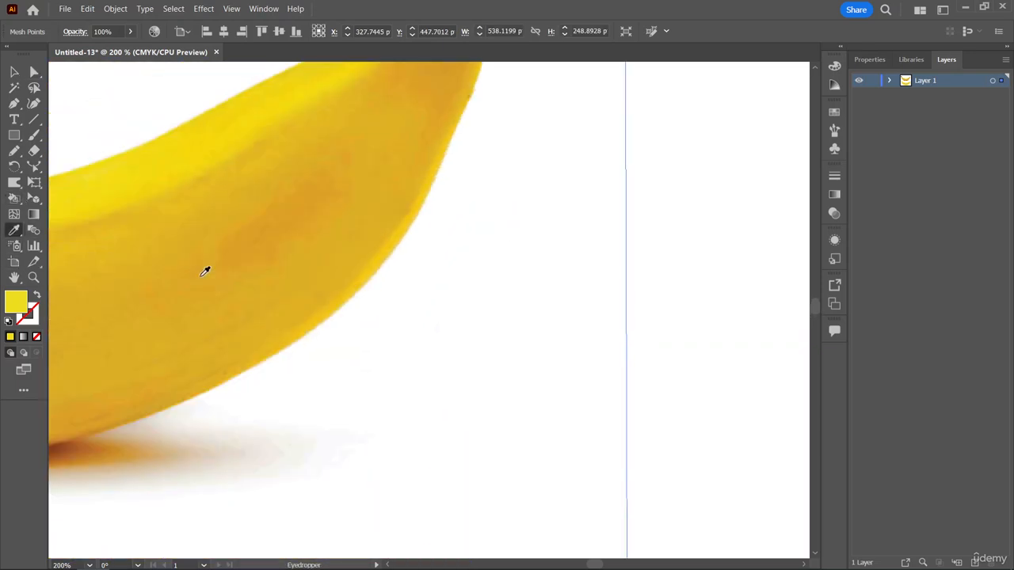
{"action": "left_click", "coordinate": [449, 82]}
{"action": "scroll", "coordinate": [464, 194], "scroll_direction": "down", "scroll_amount": 8}
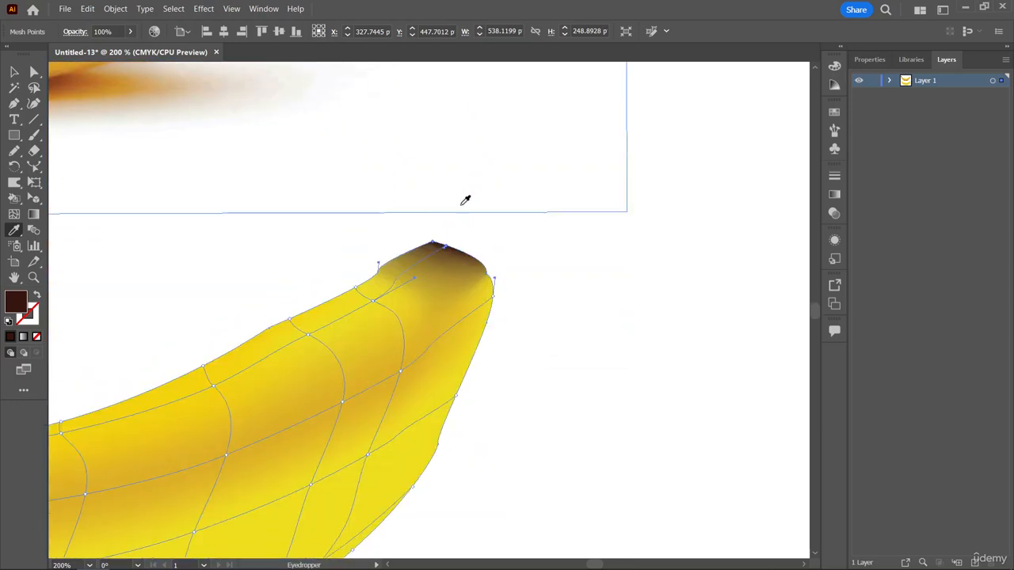
Reshape the brown tip shading by pulling a tip mesh point's direction handle outward, and deselect the banana.
{"action": "left_click", "coordinate": [14, 73]}
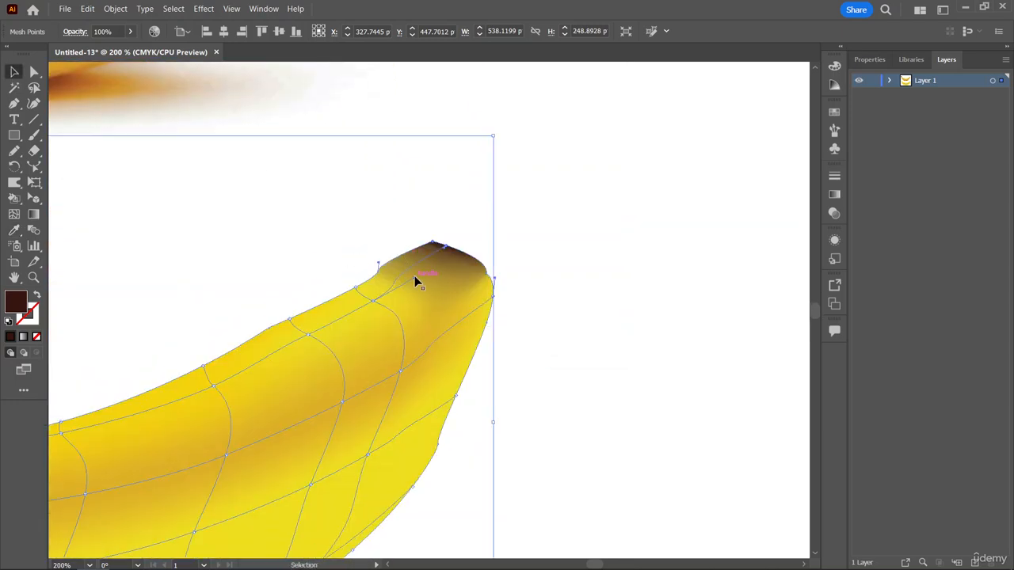
{"action": "left_click_drag", "start_coordinate": [414, 275], "coordinate": [452, 270]}
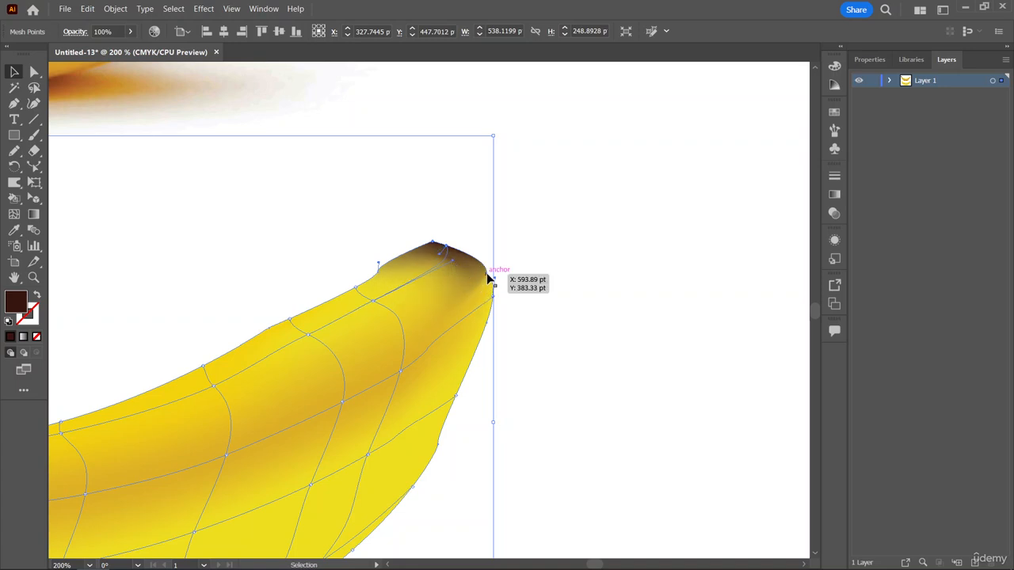
{"action": "left_click", "coordinate": [565, 272]}
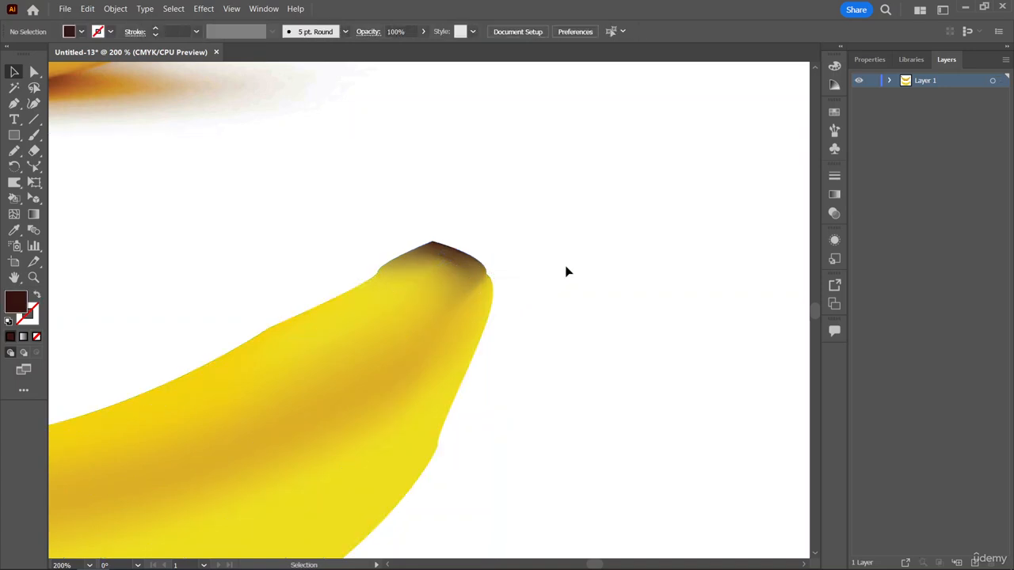
Select the mesh banana and add a mesh line across its brown tip, just behind the end.
{"action": "scroll", "coordinate": [554, 266], "scroll_direction": "down", "scroll_amount": 1}
{"action": "scroll", "coordinate": [544, 261], "scroll_direction": "left", "scroll_amount": 1}
{"action": "left_click", "coordinate": [466, 217]}
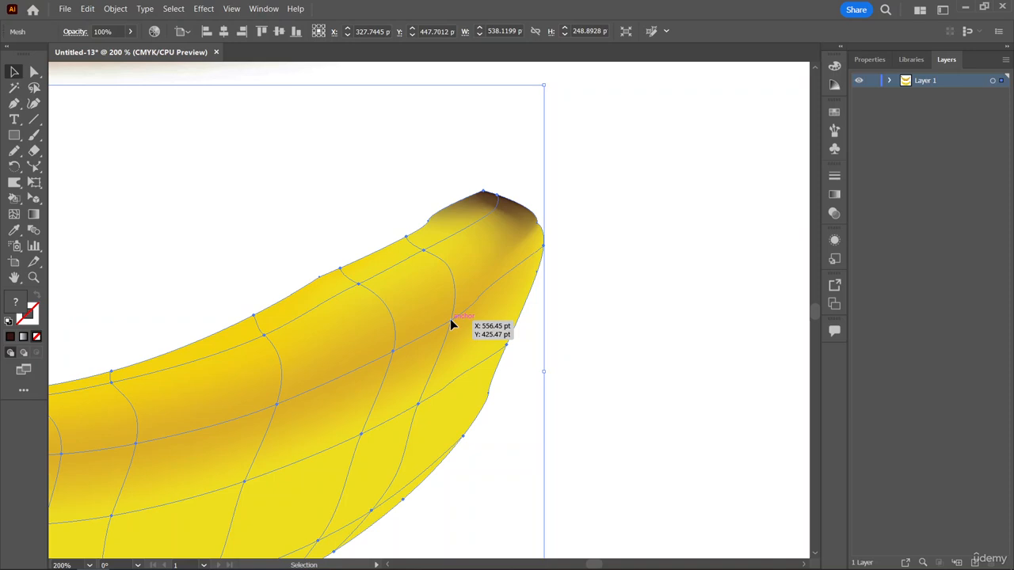
{"action": "left_click_drag", "start_coordinate": [450, 319], "coordinate": [451, 324]}
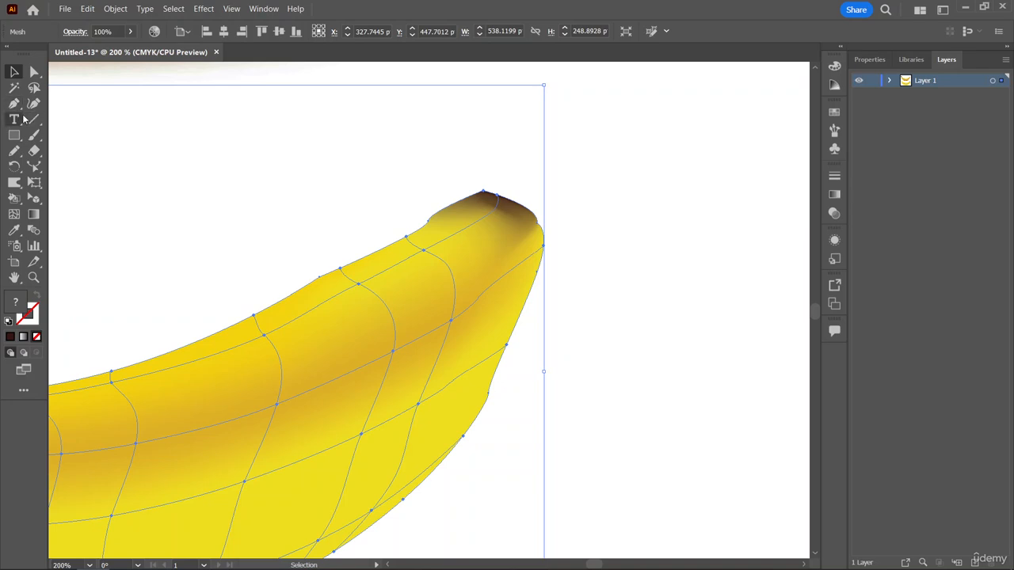
{"action": "left_click", "coordinate": [15, 214]}
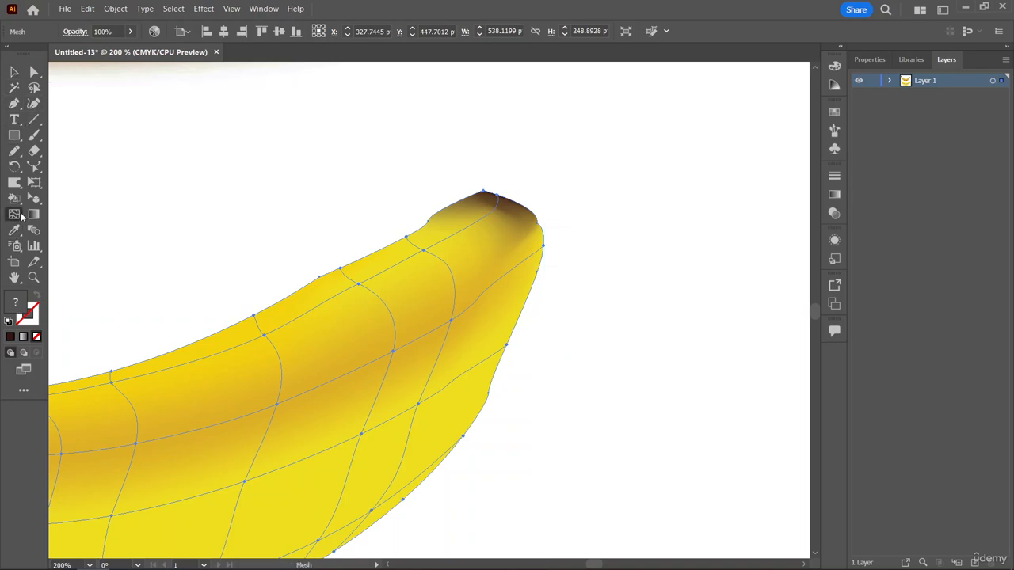
{"action": "left_click", "coordinate": [471, 200]}
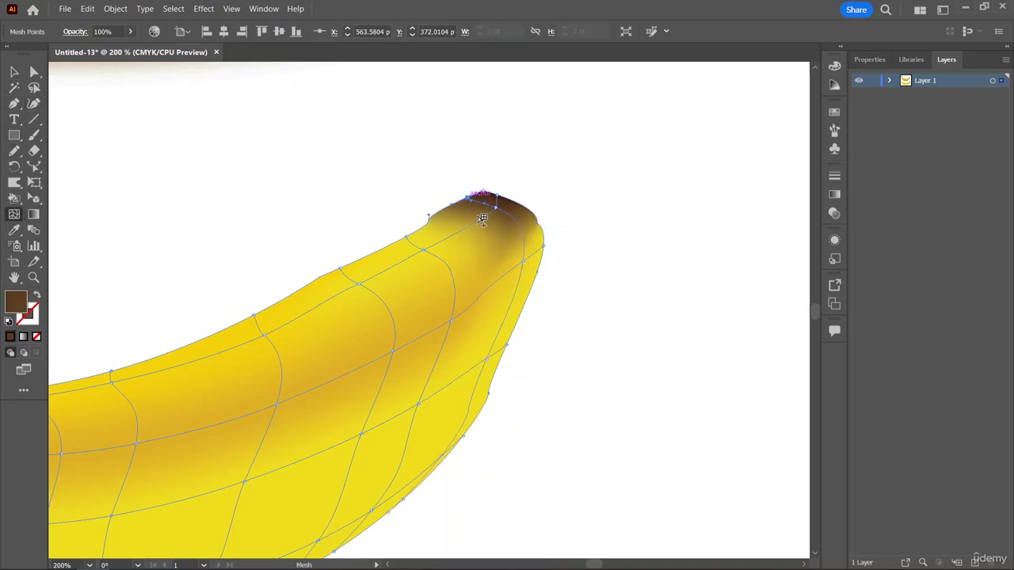
Adjust the direction handles of the inner mesh point on the tip's new line to spread the brown shading toward the outer edge.
{"action": "left_click", "coordinate": [14, 72]}
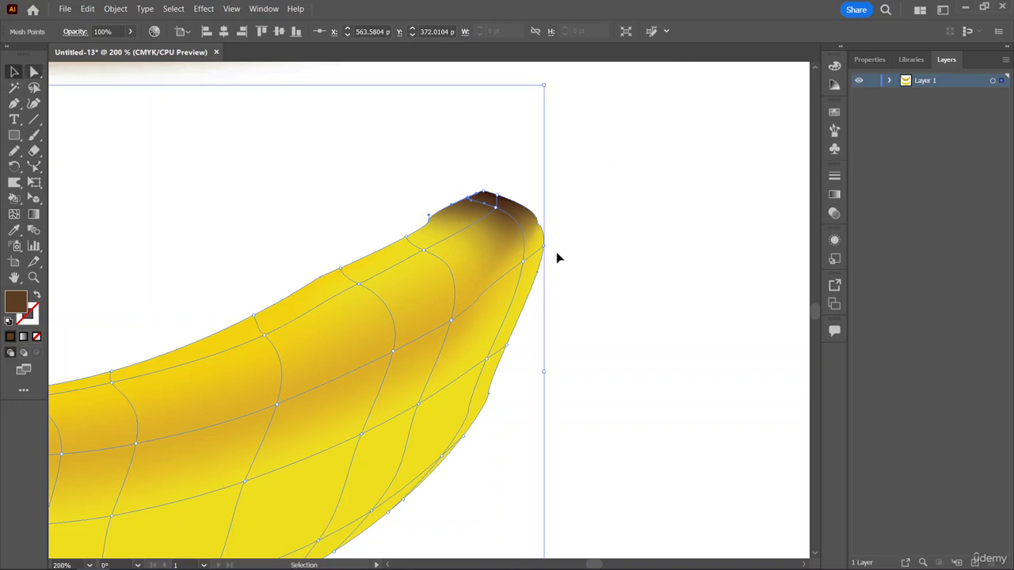
{"action": "left_click", "coordinate": [35, 72]}
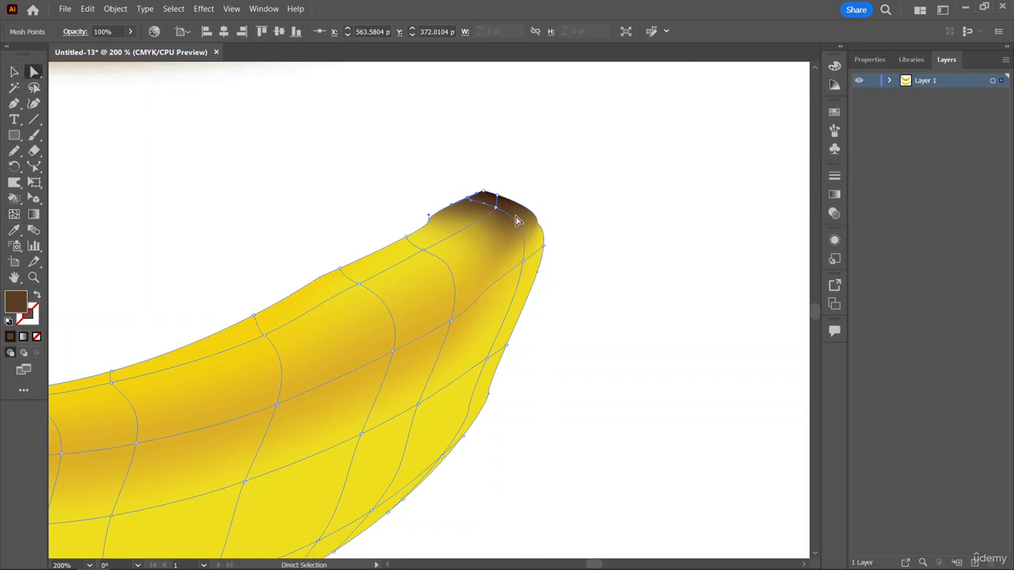
{"action": "left_click_drag", "start_coordinate": [495, 212], "coordinate": [559, 209]}
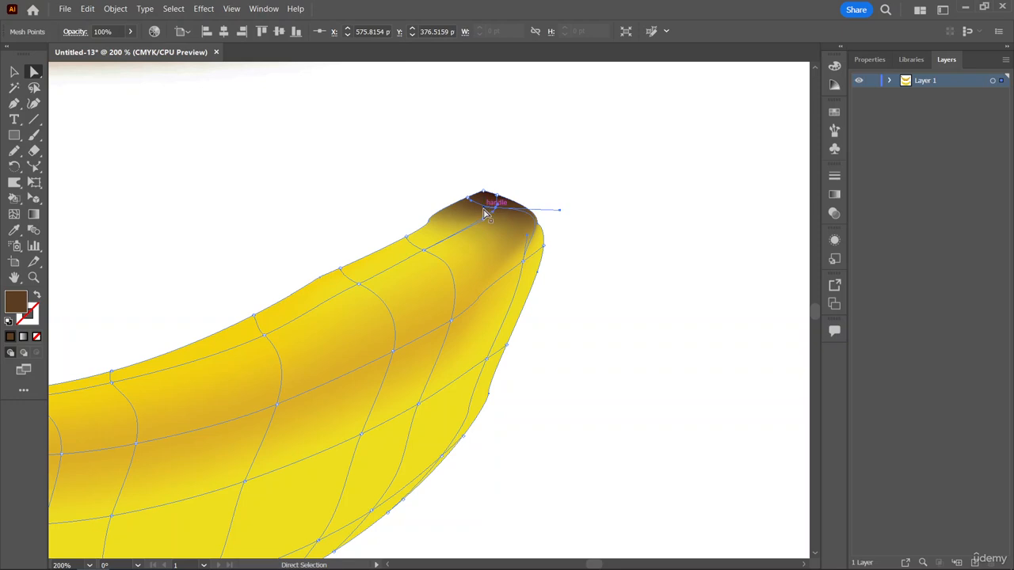
{"action": "mouse_move", "coordinate": [485, 214]}
{"action": "left_mouse_down"}
{"action": "mouse_move", "coordinate": [490, 204]}
{"action": "mouse_move", "coordinate": [483, 212]}
{"action": "mouse_move", "coordinate": [494, 217]}
{"action": "mouse_move", "coordinate": [478, 209]}
{"action": "left_mouse_up"}
Try rounding the tip's upper outline by pulling the edge mesh point's direction handle, and undo that adjustment.
{"action": "left_click", "coordinate": [482, 199]}
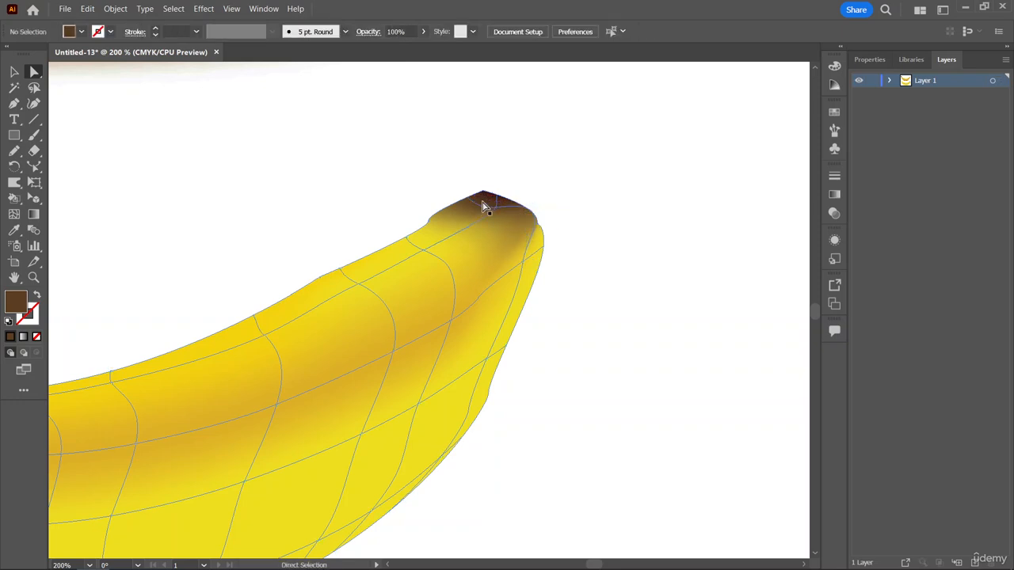
{"action": "left_click", "coordinate": [470, 204]}
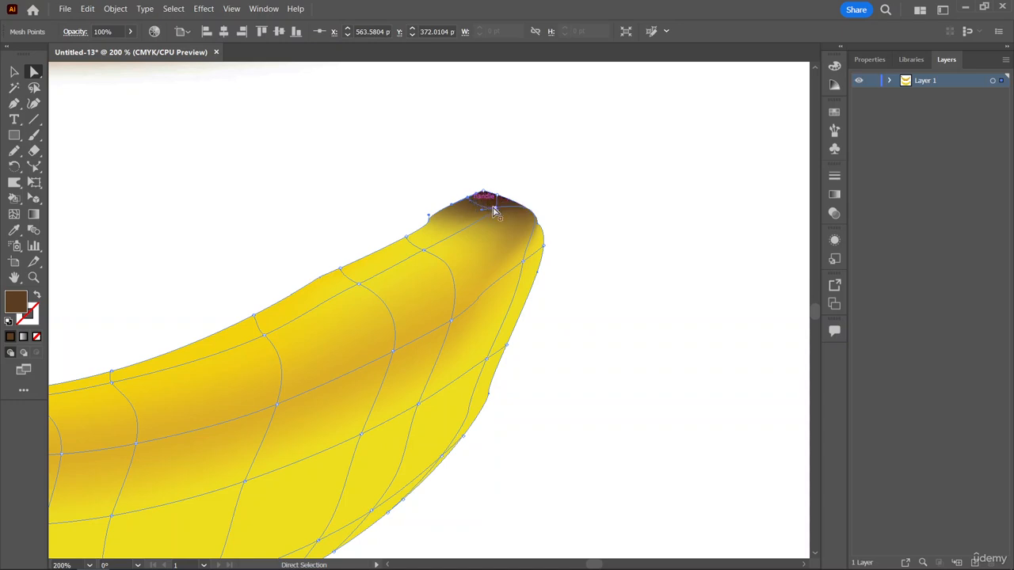
{"action": "mouse_move", "coordinate": [478, 198]}
{"action": "left_mouse_down"}
{"action": "mouse_move", "coordinate": [515, 192]}
{"action": "mouse_move", "coordinate": [481, 199]}
{"action": "mouse_move", "coordinate": [489, 192]}
{"action": "left_mouse_up"}
{"action": "left_click", "coordinate": [546, 161]}
{"action": "key", "text": "v"}
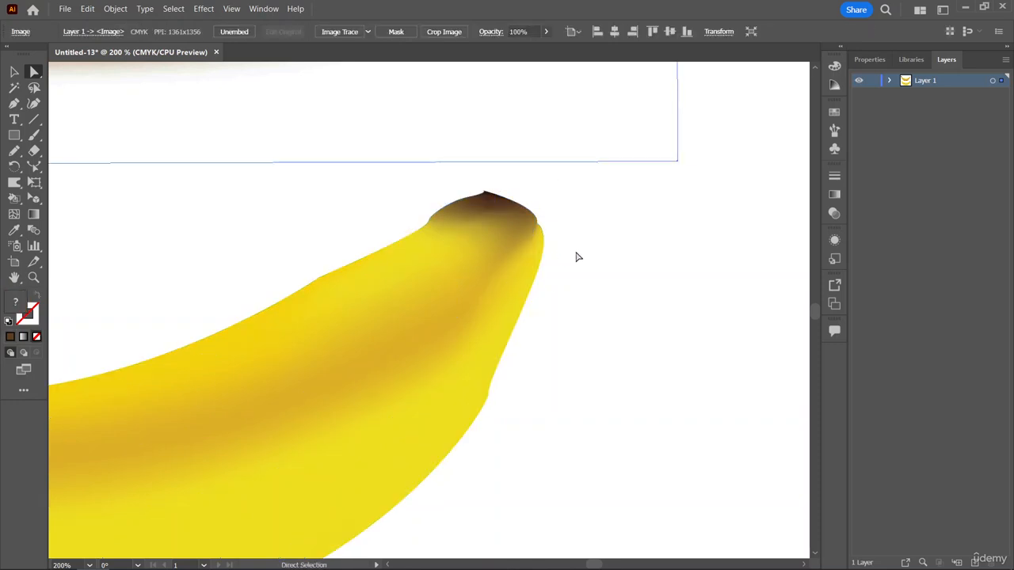
{"action": "key", "text": "ctrl+z"}
{"action": "key", "text": "ctrl+z"}
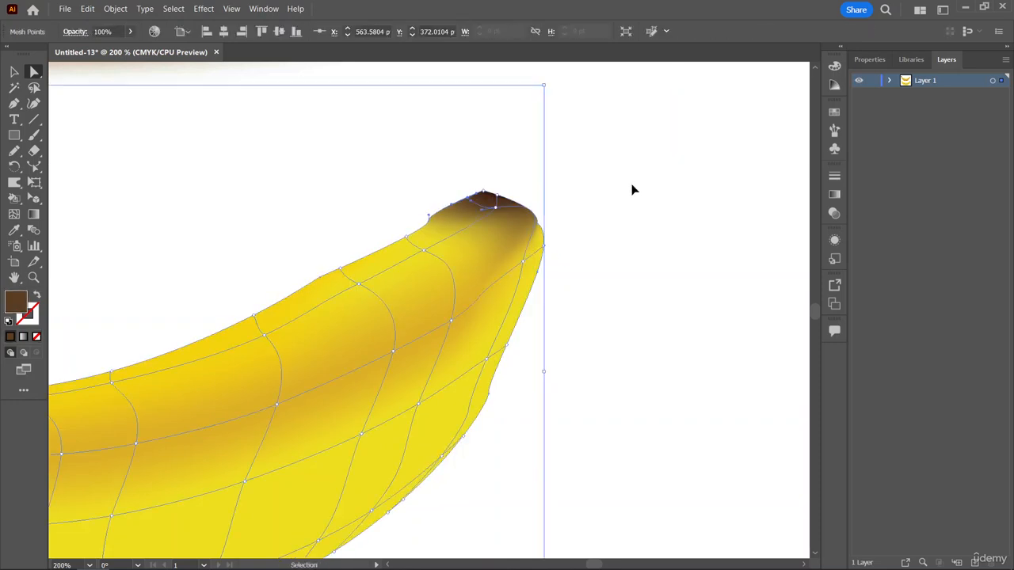
{"action": "left_click", "coordinate": [633, 190]}
Select the middle and lower mesh points on the stem half of the banana's body and shade them golden yellow sampled from the photo banana.
{"action": "scroll", "coordinate": [630, 190], "scroll_direction": "left", "scroll_amount": 1}
{"action": "scroll", "coordinate": [630, 191], "scroll_direction": "left", "scroll_amount": 4}
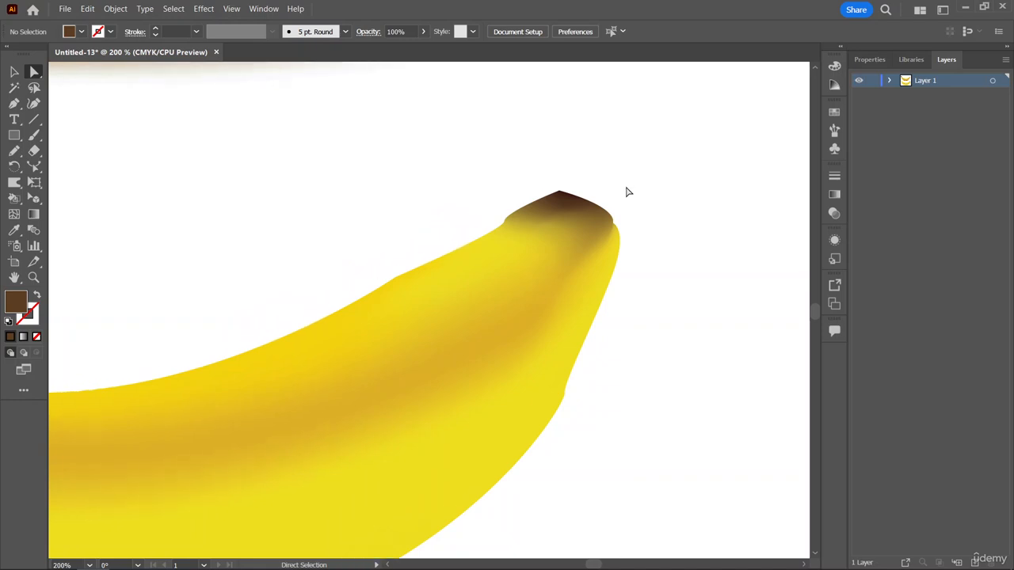
{"action": "key", "text": "ctrl+minus"}
{"action": "key", "text": "ctrl+minus"}
{"action": "key", "text": "ctrl+minus"}
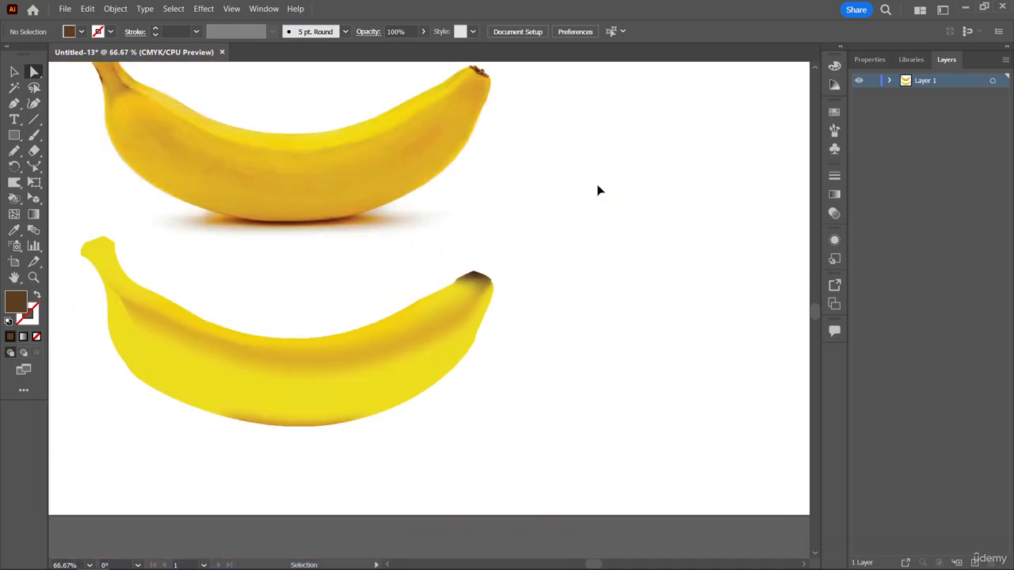
{"action": "key", "text": "a"}
{"action": "scroll", "coordinate": [586, 227], "scroll_direction": "left", "scroll_amount": 6}
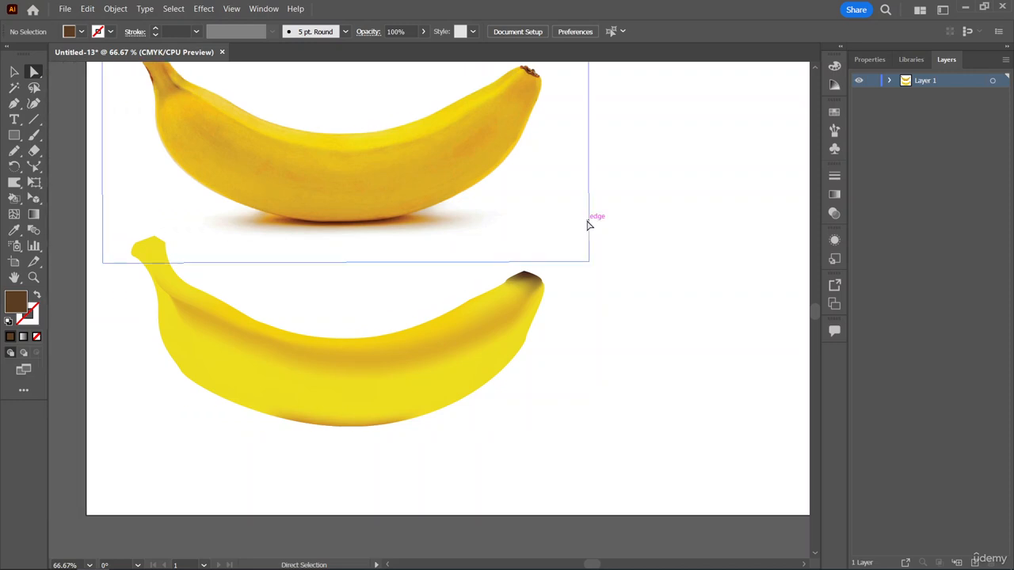
{"action": "left_click", "coordinate": [363, 418]}
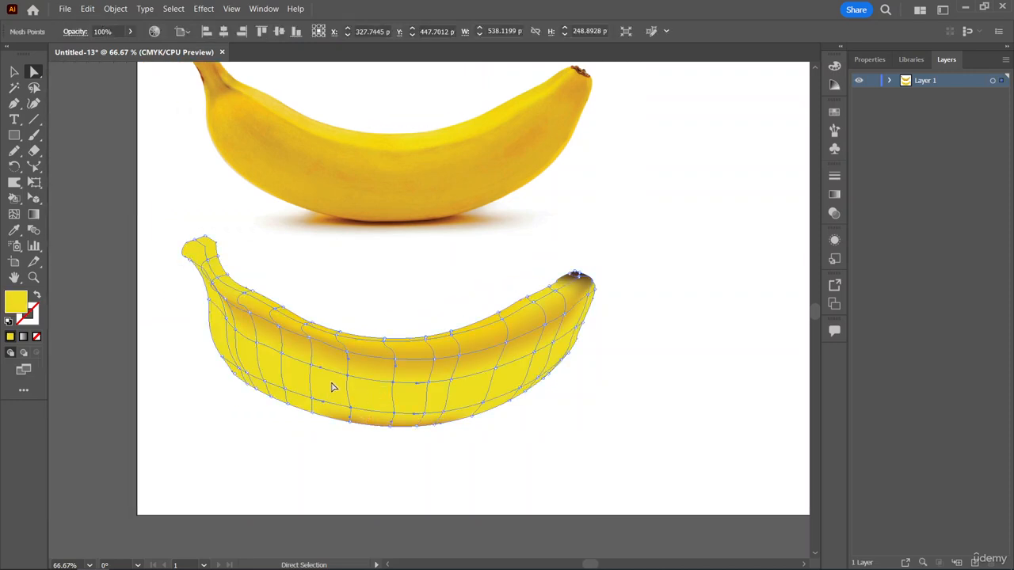
{"action": "left_click", "coordinate": [235, 333]}
{"action": "key", "text": "i"}
{"action": "left_click", "coordinate": [263, 139]}
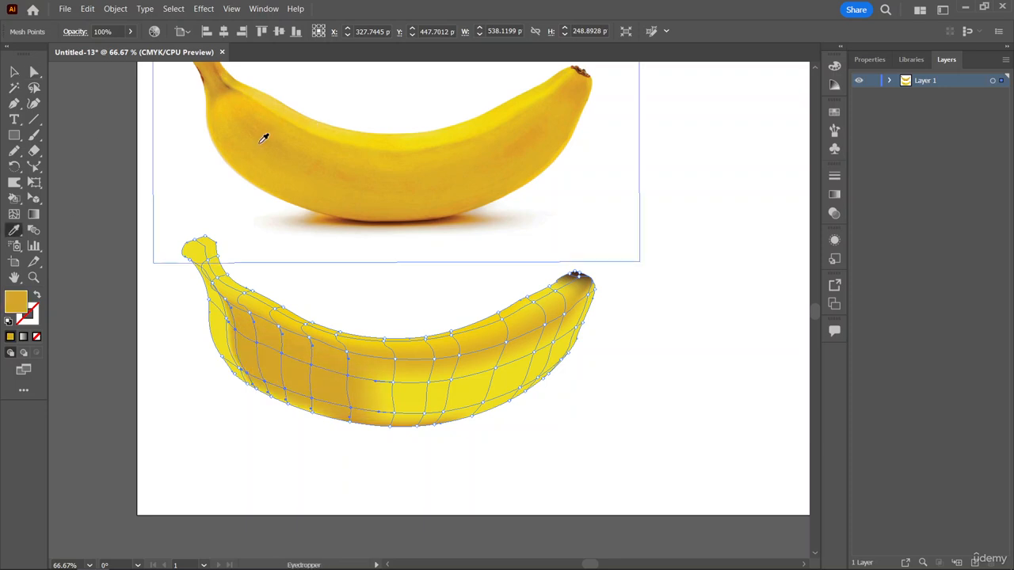
{"action": "left_click", "coordinate": [228, 107]}
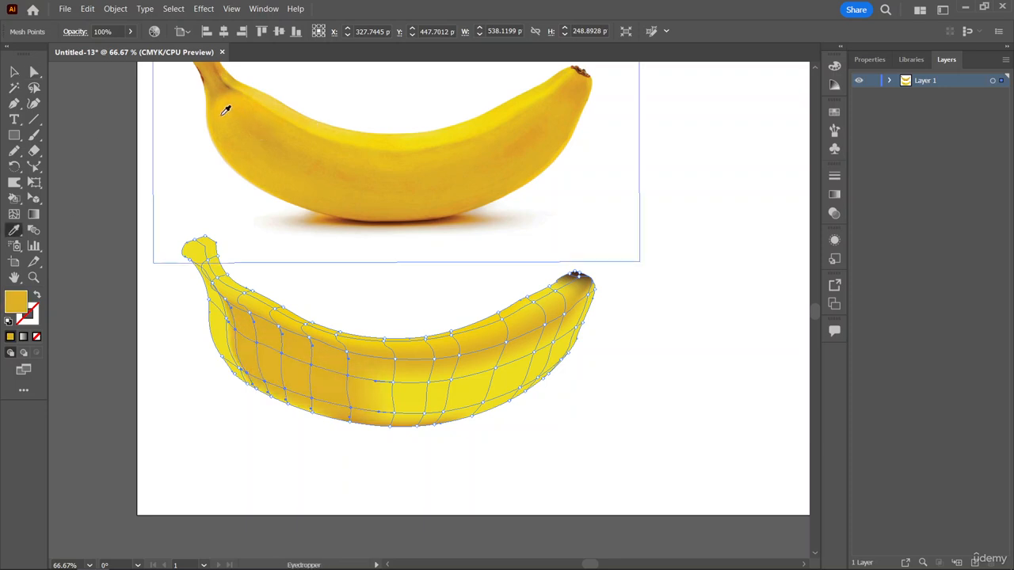
{"action": "left_click", "coordinate": [225, 110]}
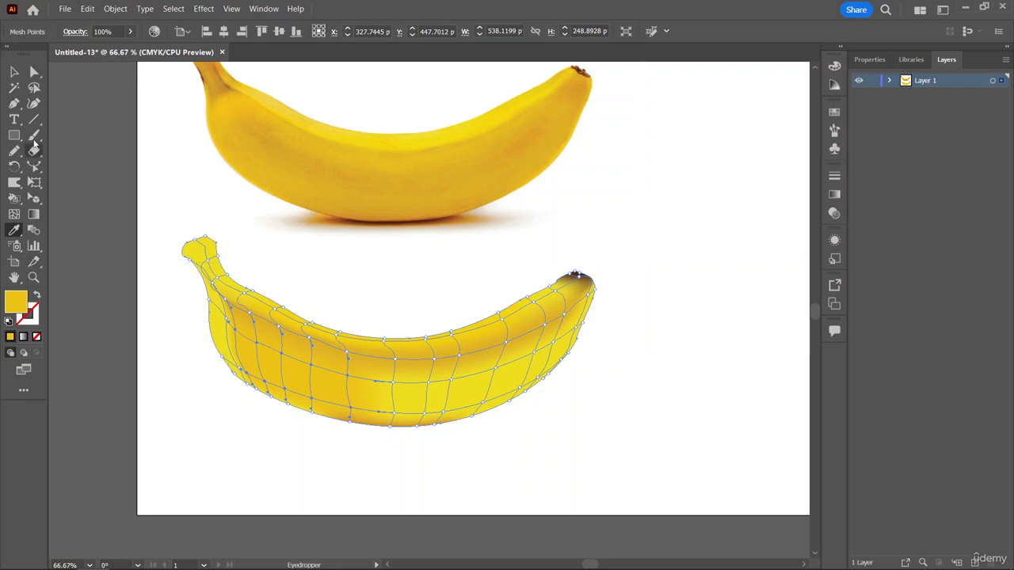
Select the middle-row mesh points from the banana's center toward its tip and shade them golden yellow sampled from the photo banana.
{"action": "left_click", "coordinate": [34, 72]}
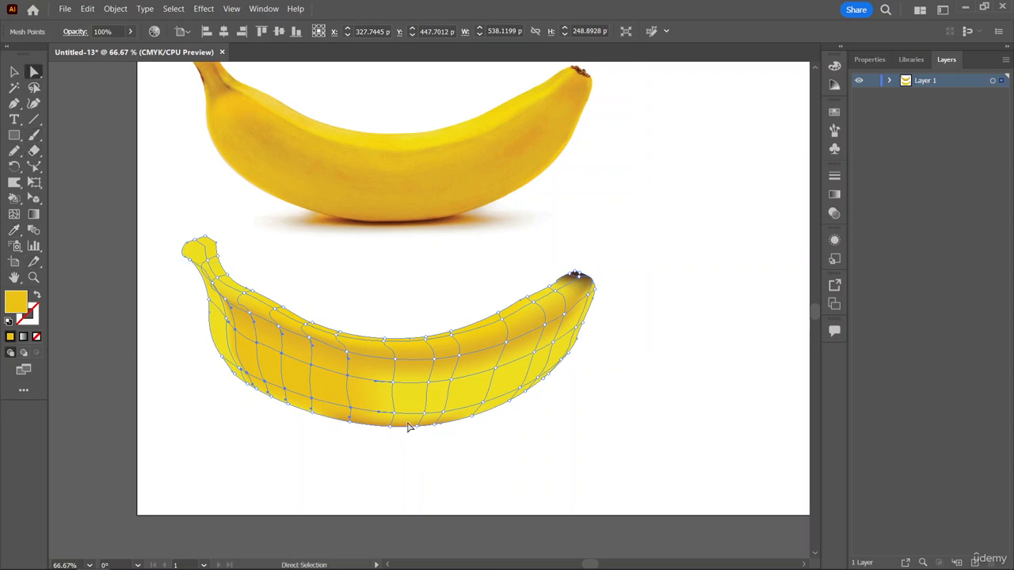
{"action": "left_click", "coordinate": [394, 382]}
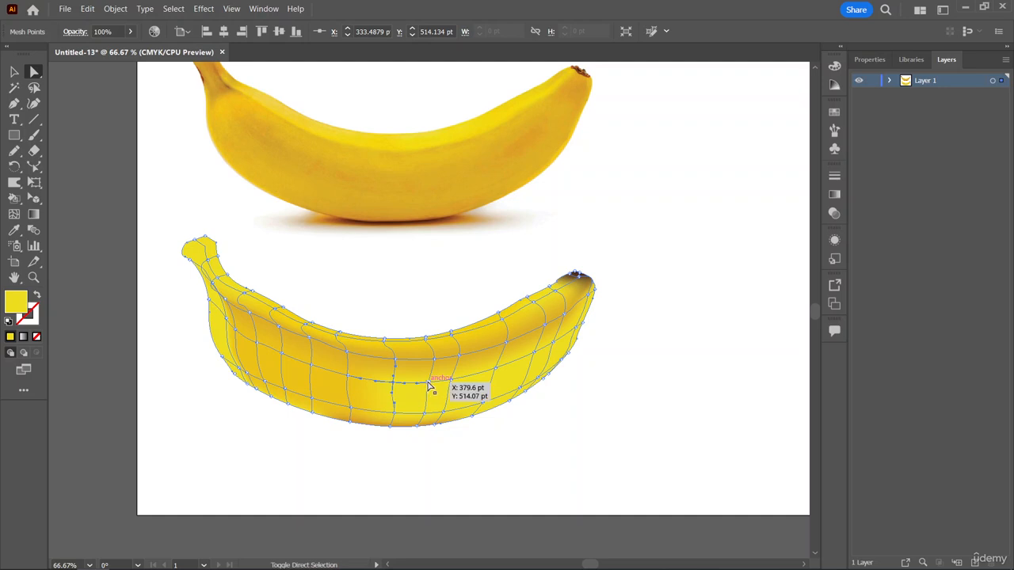
{"action": "left_click", "coordinate": [428, 384], "text": "shift"}
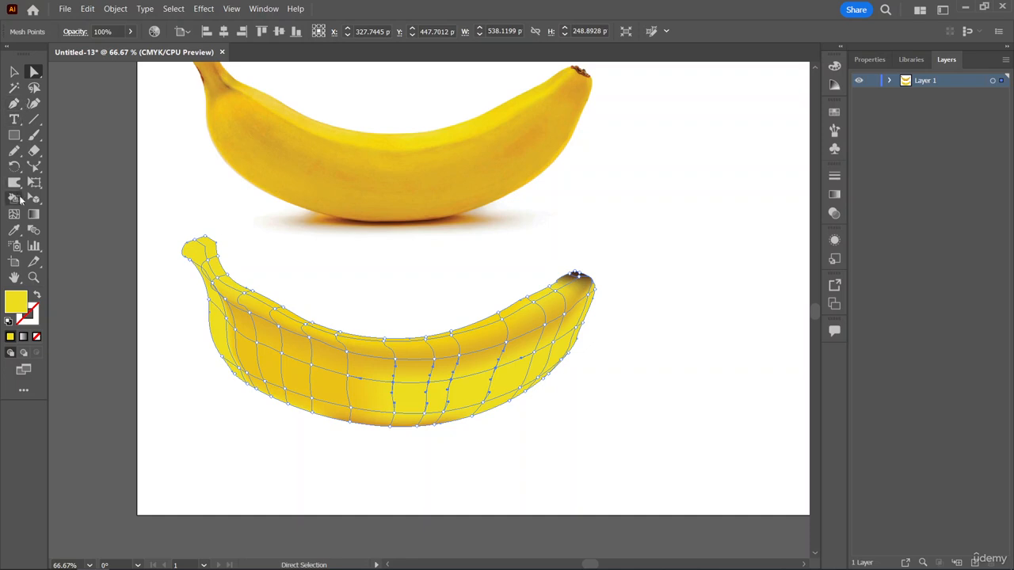
{"action": "left_click", "coordinate": [16, 232]}
{"action": "left_click", "coordinate": [447, 177]}
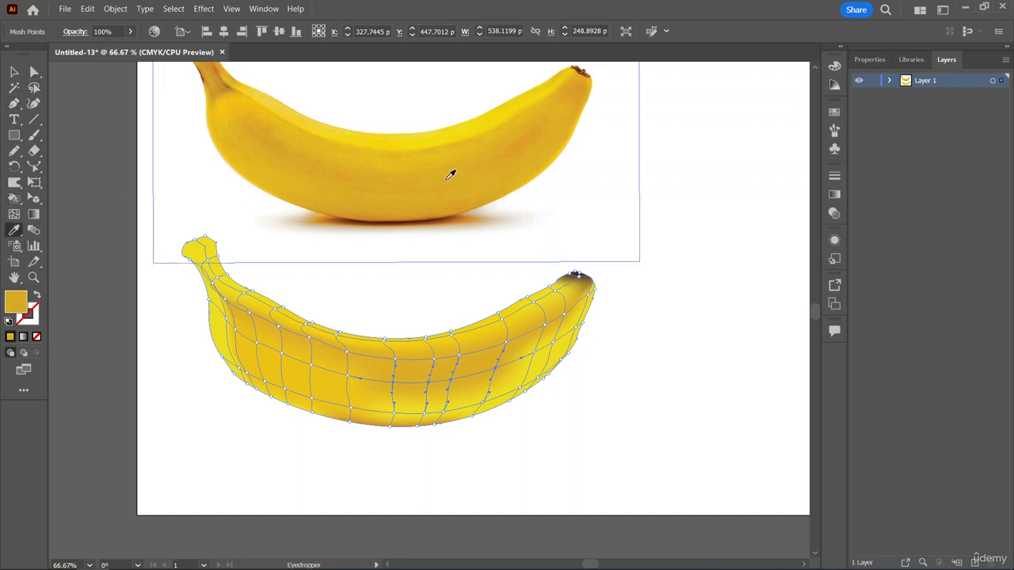
{"action": "left_click", "coordinate": [429, 208]}
{"action": "left_click", "coordinate": [429, 188]}
{"action": "left_click", "coordinate": [430, 158]}
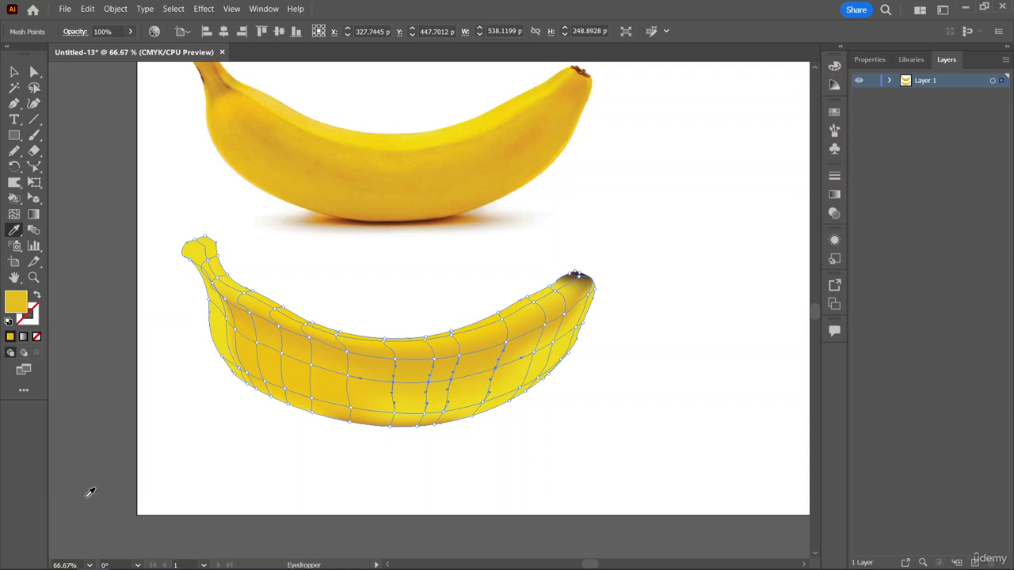
Try shading the stem's neck mesh points brownish ochre sampled from the photo's stem, and undo that color change.
{"action": "left_click", "coordinate": [34, 71]}
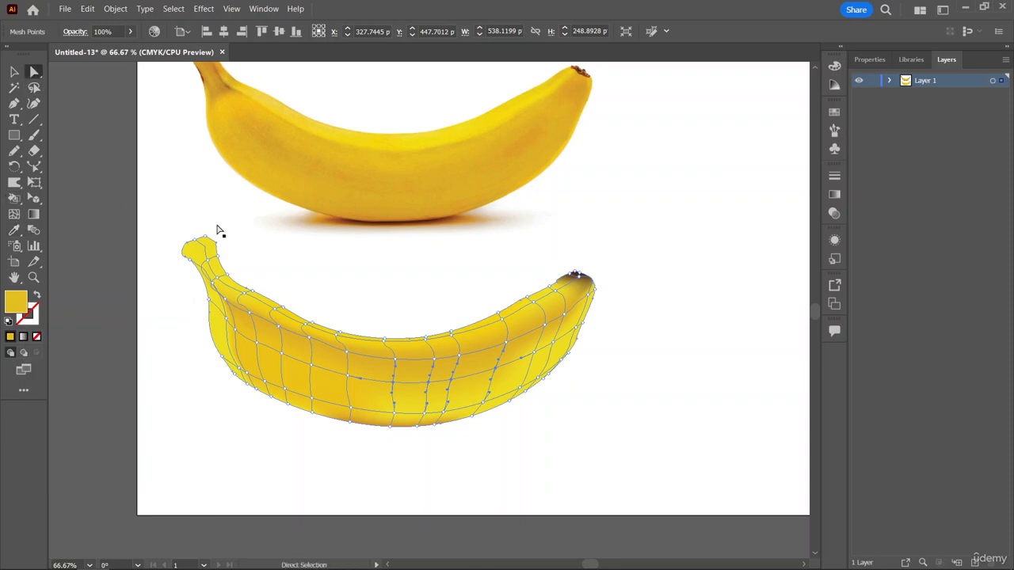
{"action": "scroll", "coordinate": [222, 221], "scroll_direction": "up", "scroll_amount": 1}
{"action": "left_click", "coordinate": [226, 200]}
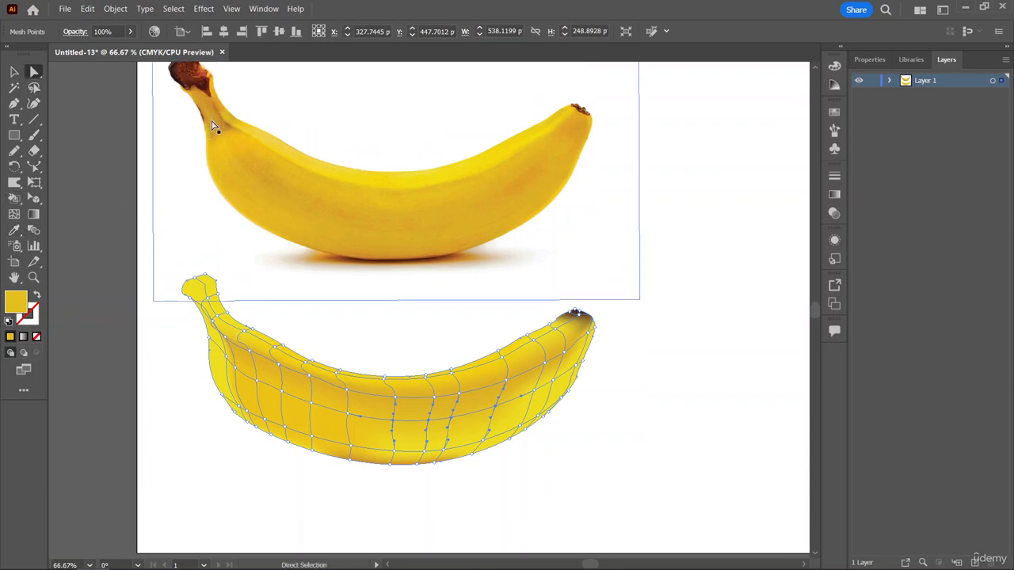
{"action": "left_click", "coordinate": [219, 351]}
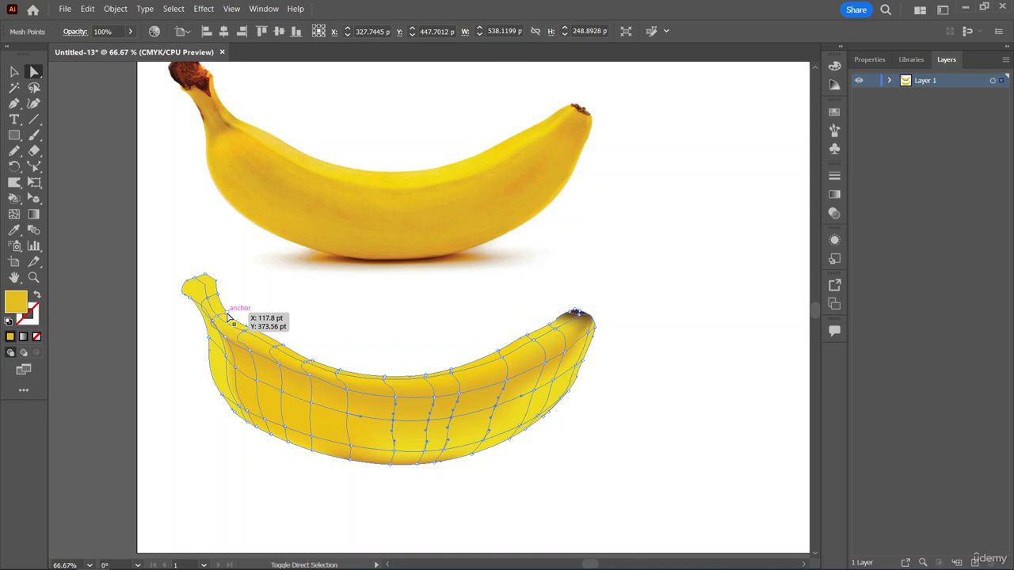
{"action": "left_click", "coordinate": [227, 314], "text": "shift"}
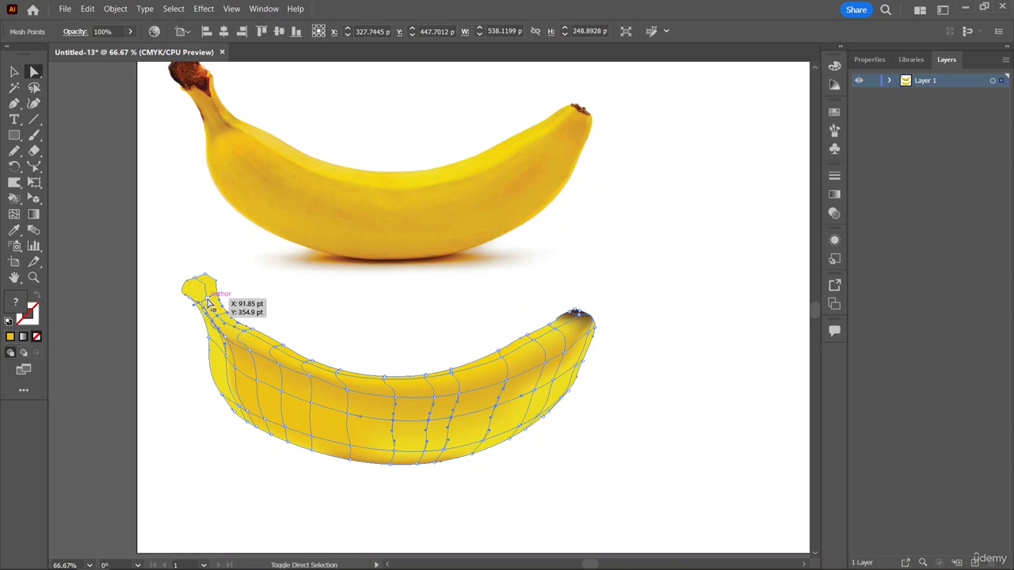
{"action": "left_click", "coordinate": [218, 294]}
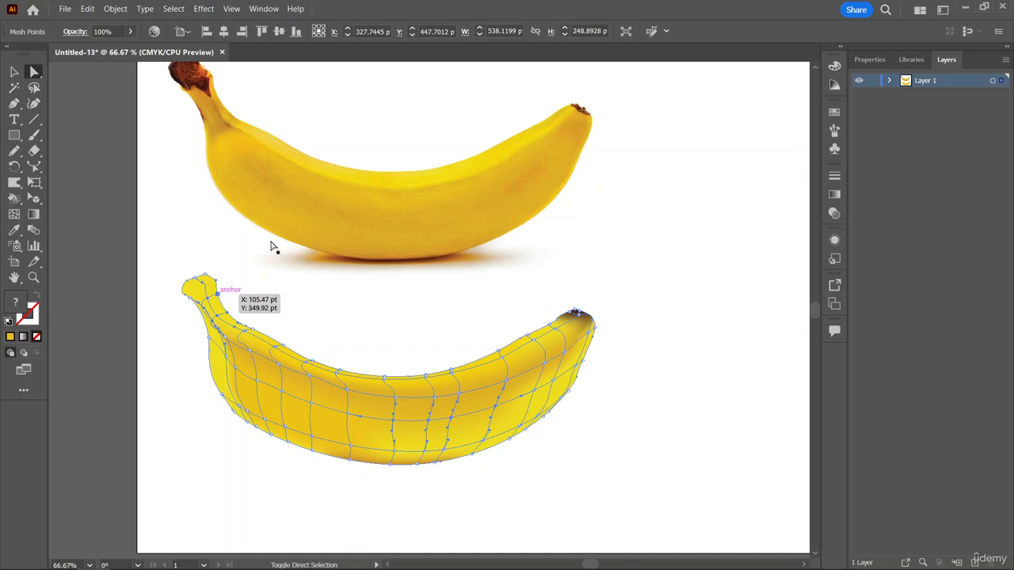
{"action": "left_click", "coordinate": [15, 231]}
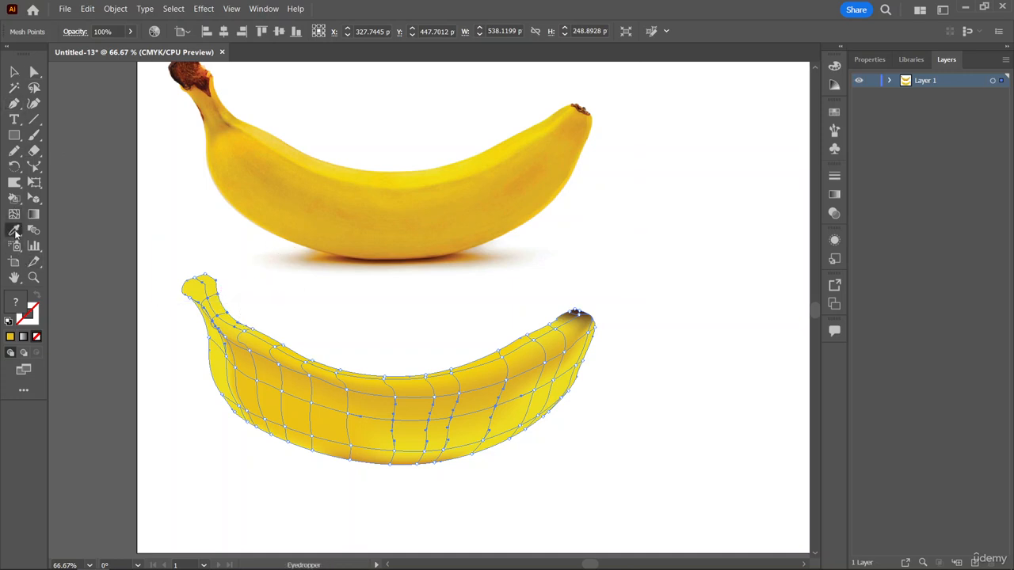
{"action": "left_click", "coordinate": [224, 123]}
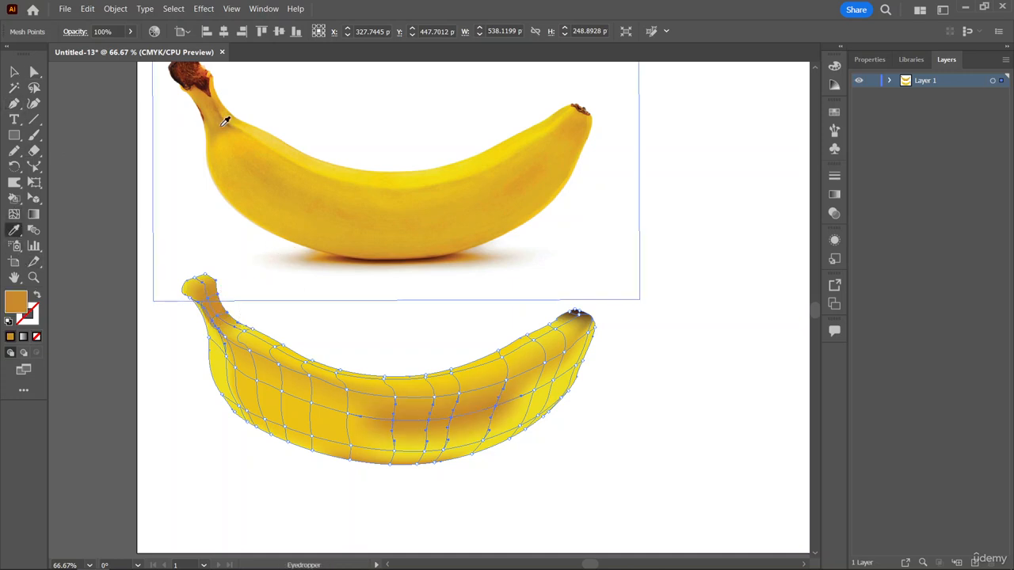
{"action": "key", "text": "ctrl"}
{"action": "key", "text": "ctrl+z"}
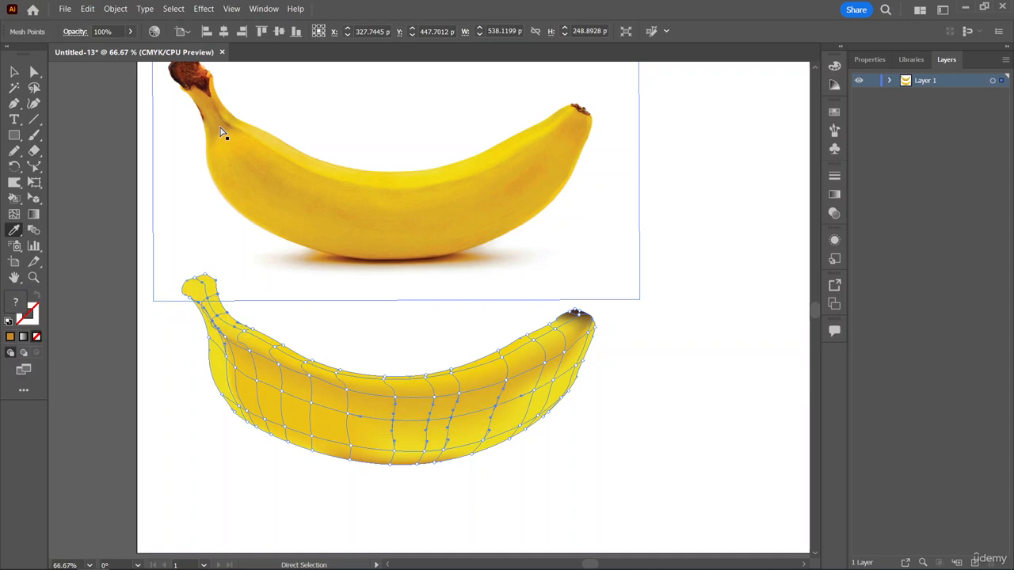
Select only the mesh points around the stem's neck and shade them ochre sampled from the photo banana's stem.
{"action": "left_click", "coordinate": [34, 71]}
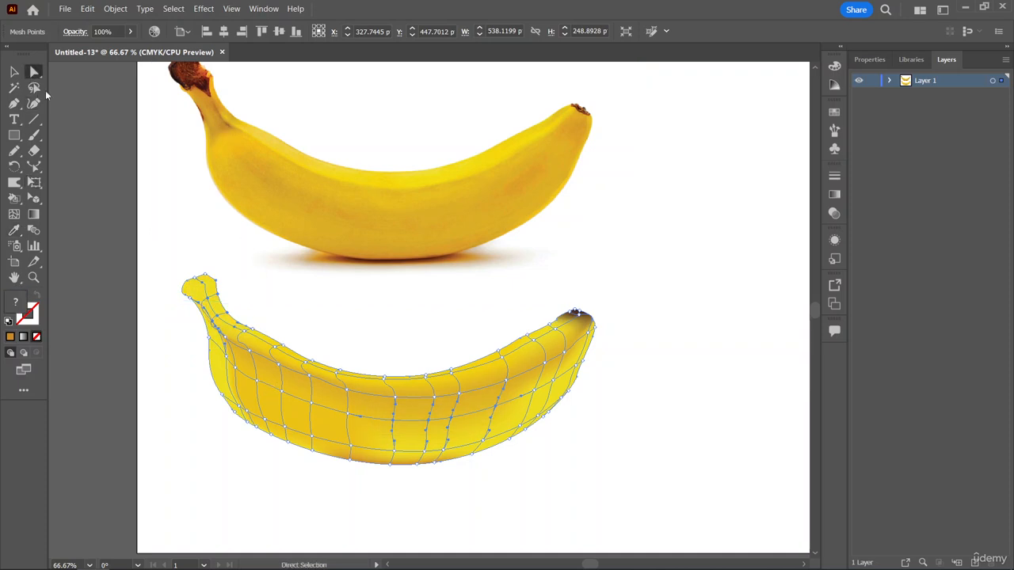
{"action": "left_click", "coordinate": [213, 325]}
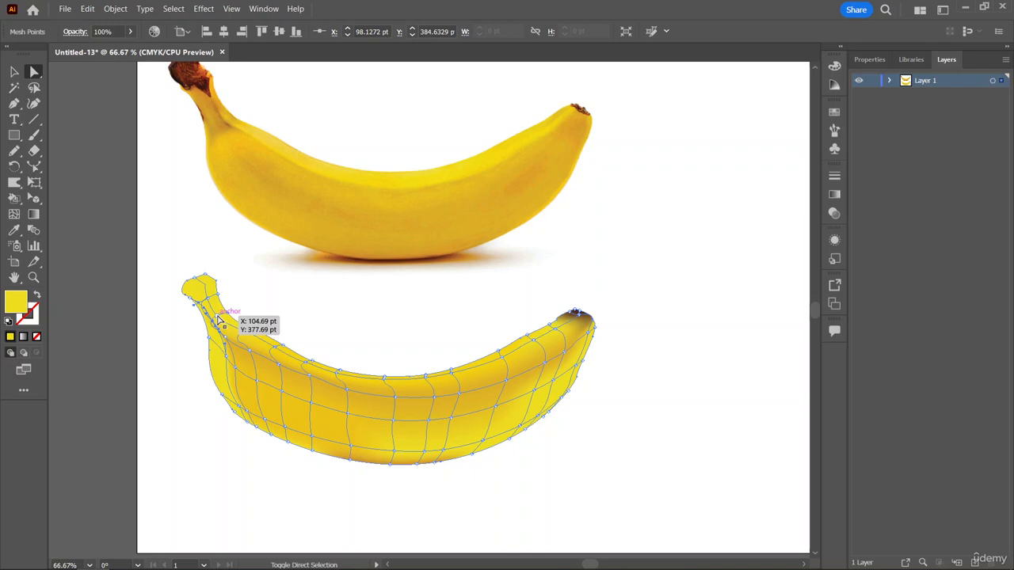
{"action": "left_click", "coordinate": [218, 320]}
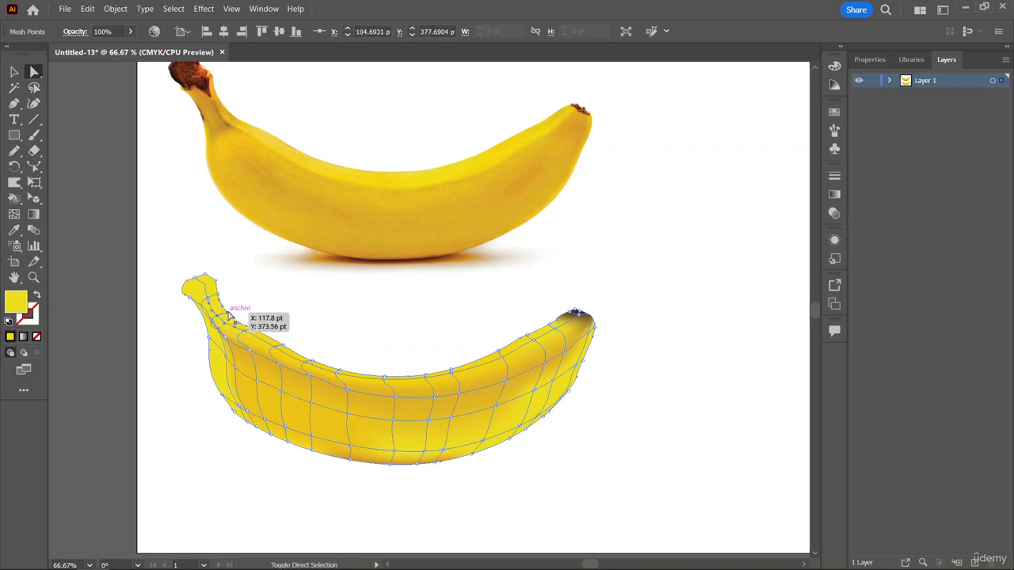
{"action": "left_click", "coordinate": [217, 298]}
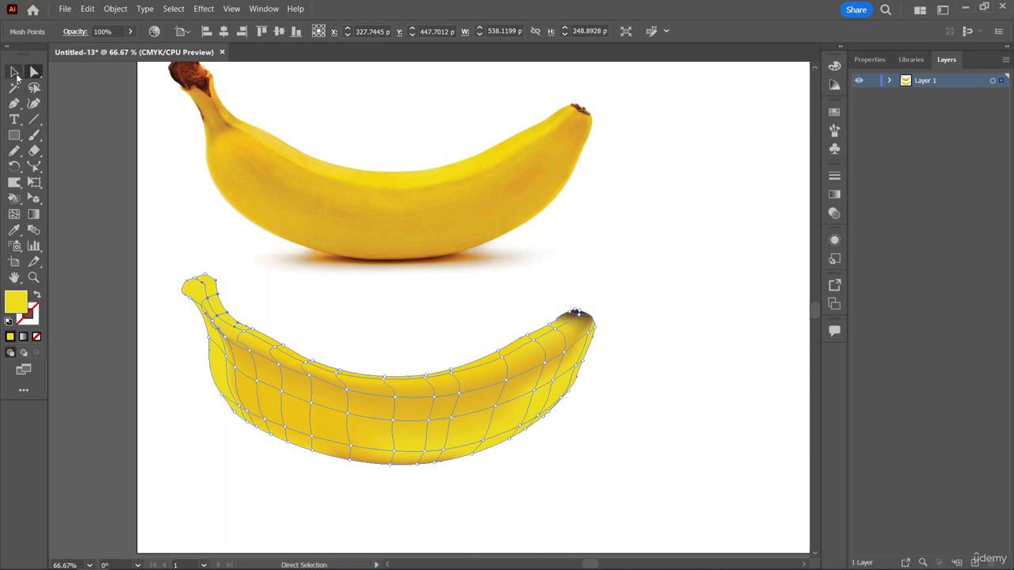
{"action": "left_click", "coordinate": [14, 230]}
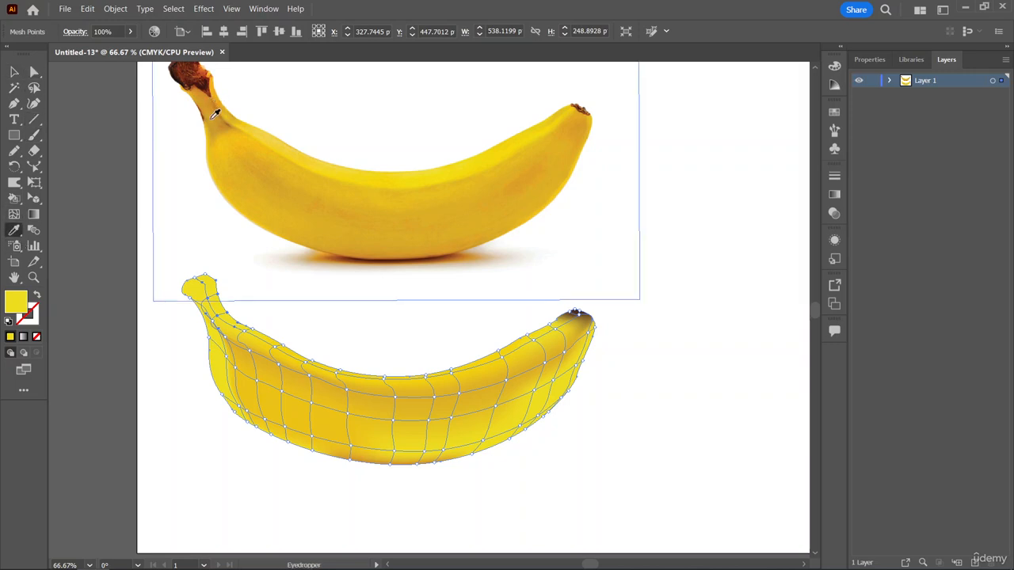
{"action": "left_click", "coordinate": [214, 114]}
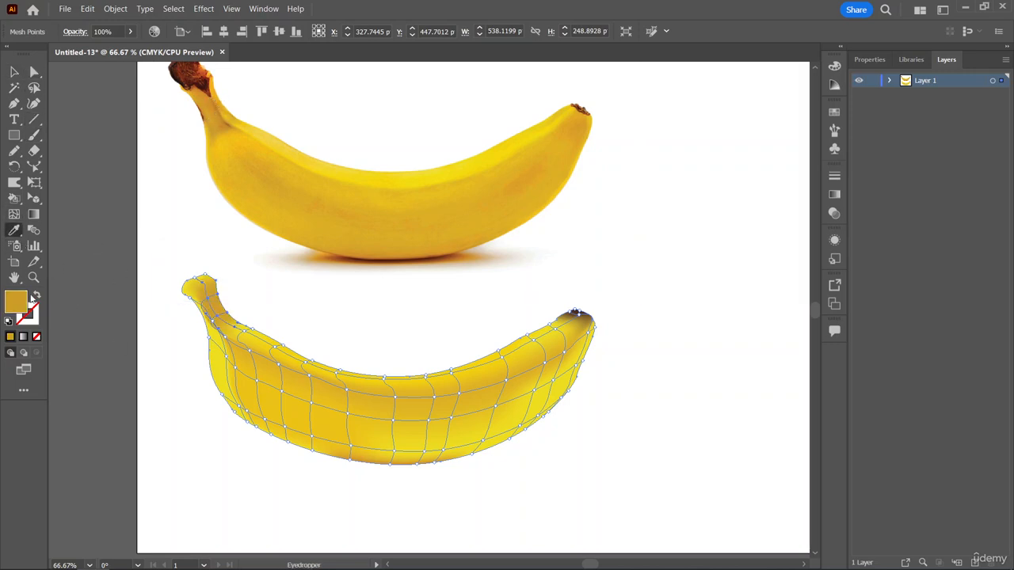
Shift the middle mesh point on the stem end's upper edge about 5 pt toward the stem's outer side.
{"action": "left_click", "coordinate": [34, 72]}
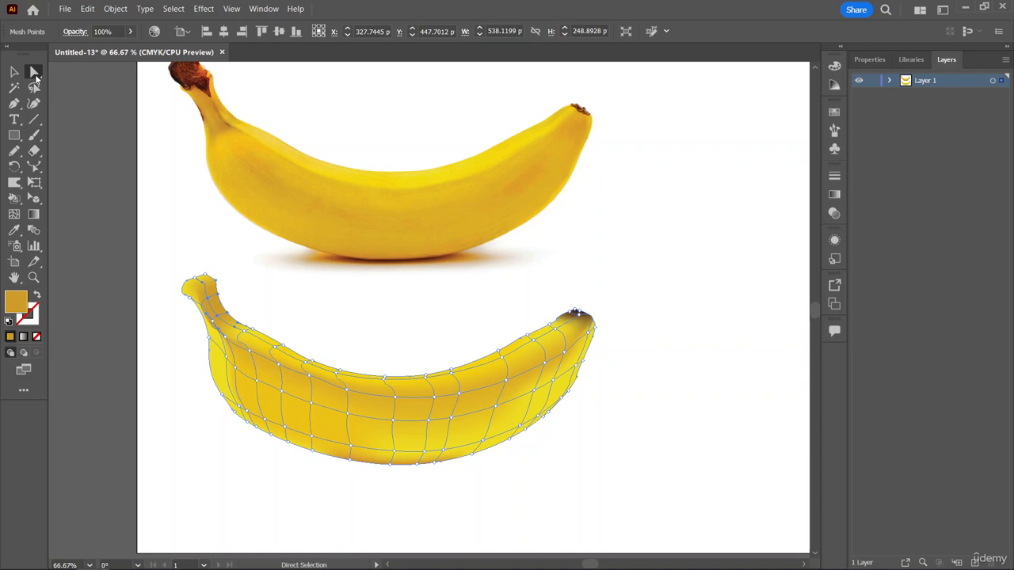
{"action": "left_click", "coordinate": [203, 286]}
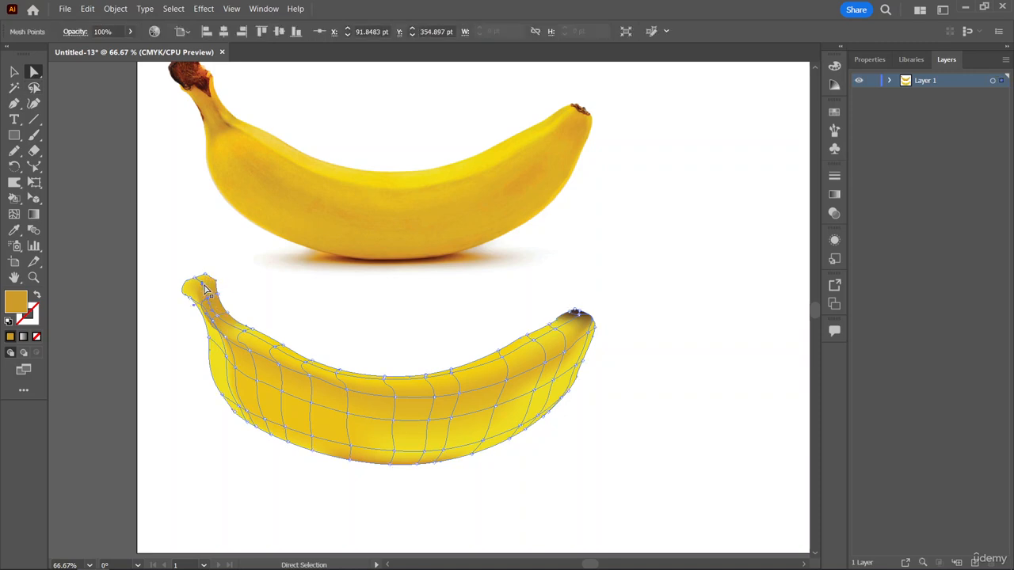
{"action": "left_click", "coordinate": [206, 288]}
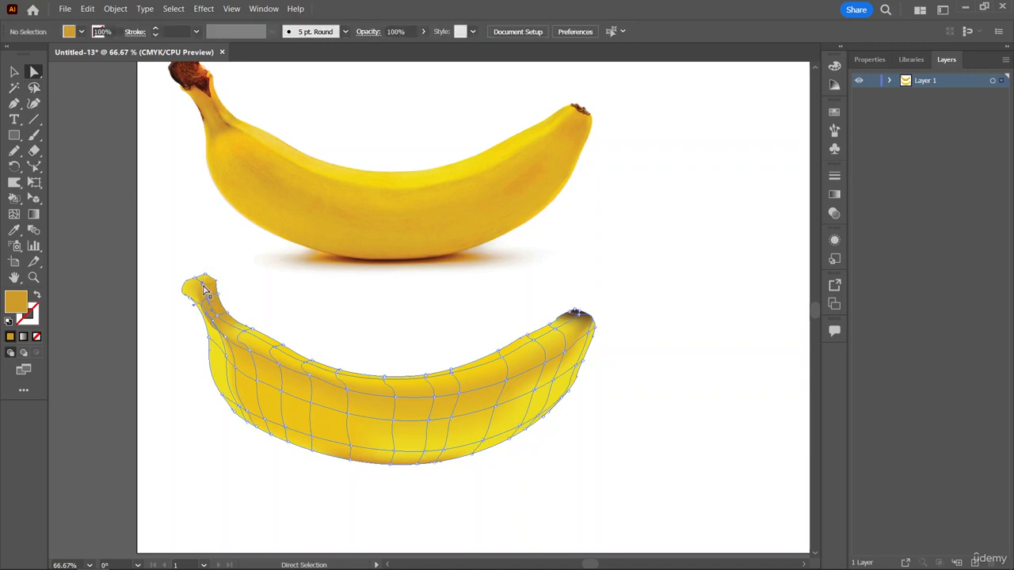
{"action": "left_click", "coordinate": [204, 289]}
{"action": "key", "text": "v"}
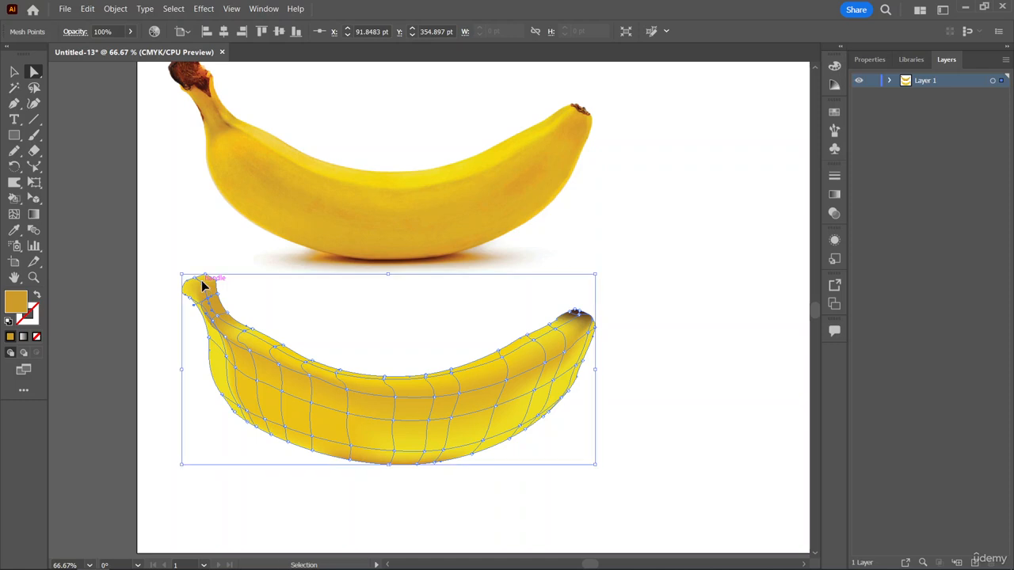
{"action": "key", "text": "ctrl+="}
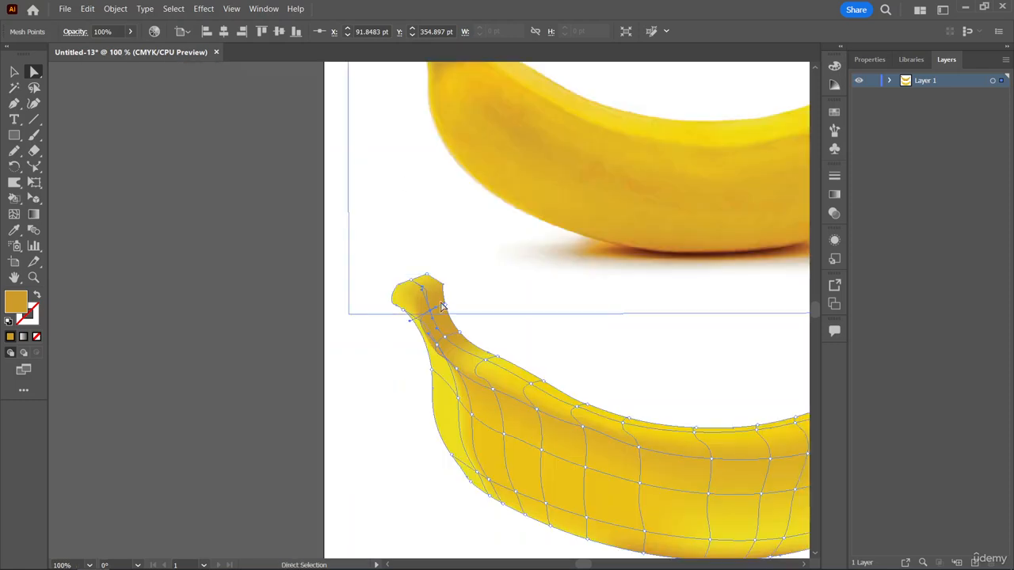
{"action": "left_click", "coordinate": [413, 282]}
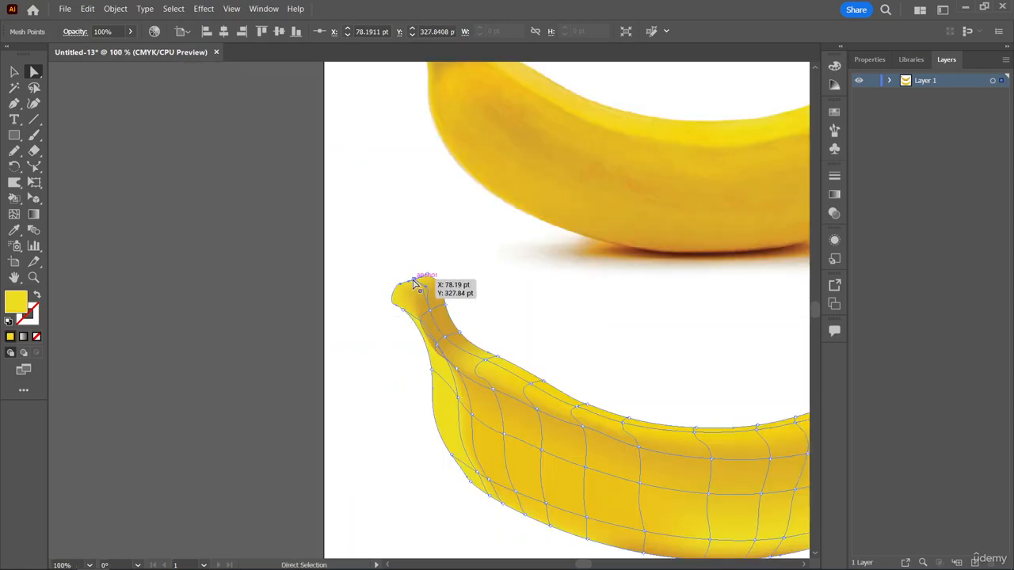
{"action": "left_click_drag", "start_coordinate": [412, 282], "coordinate": [410, 286]}
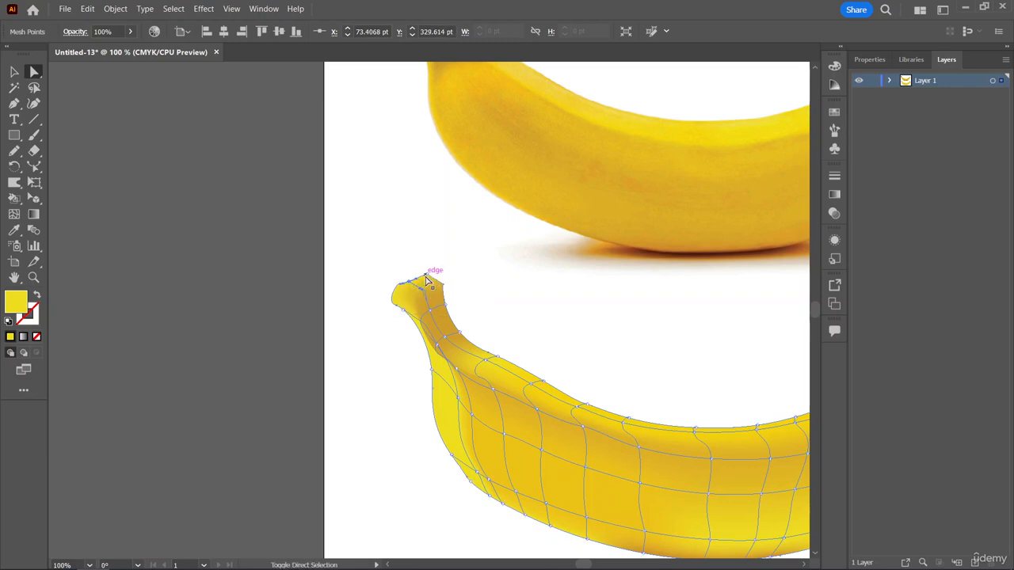
Select the mesh points along the stem's end edge and shade them dark brown sampled from the photo's stem end.
{"action": "left_click", "coordinate": [426, 274], "text": "shift"}
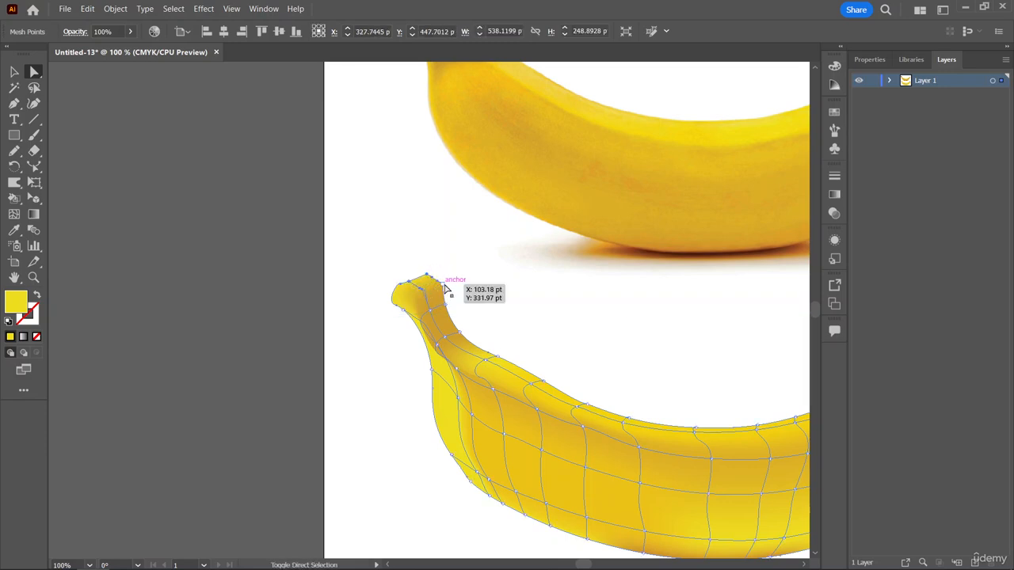
{"action": "left_click", "coordinate": [397, 306], "text": "shift"}
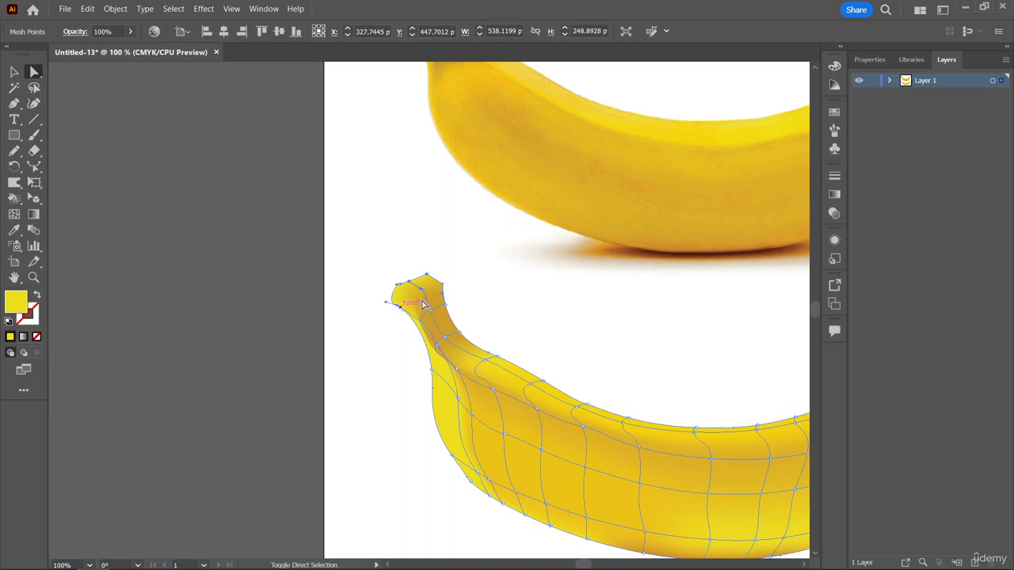
{"action": "left_click", "coordinate": [14, 230]}
{"action": "scroll", "coordinate": [484, 174], "scroll_direction": "up", "scroll_amount": 4}
{"action": "left_click", "coordinate": [422, 94]}
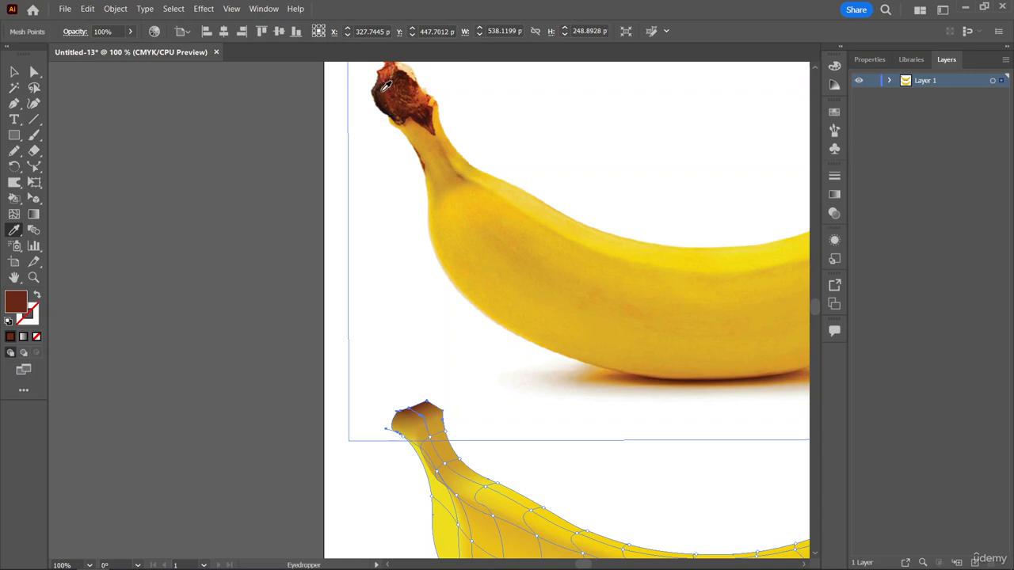
{"action": "left_click", "coordinate": [380, 88]}
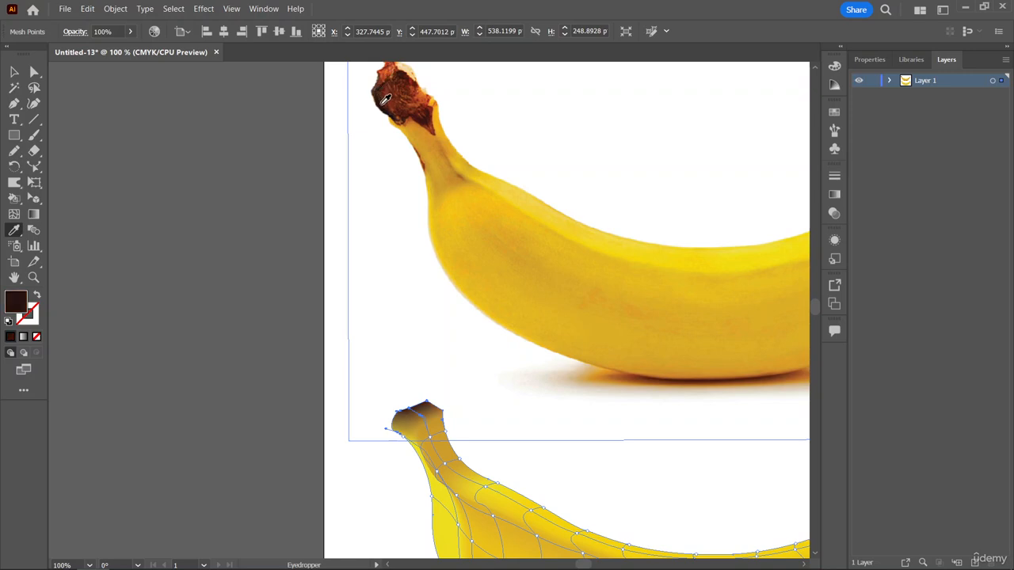
Move the stem's inner ochre mesh point about 16 pt toward the stem's end to narrow the dark brown shading.
{"action": "scroll", "coordinate": [390, 97], "scroll_direction": "down", "scroll_amount": 3}
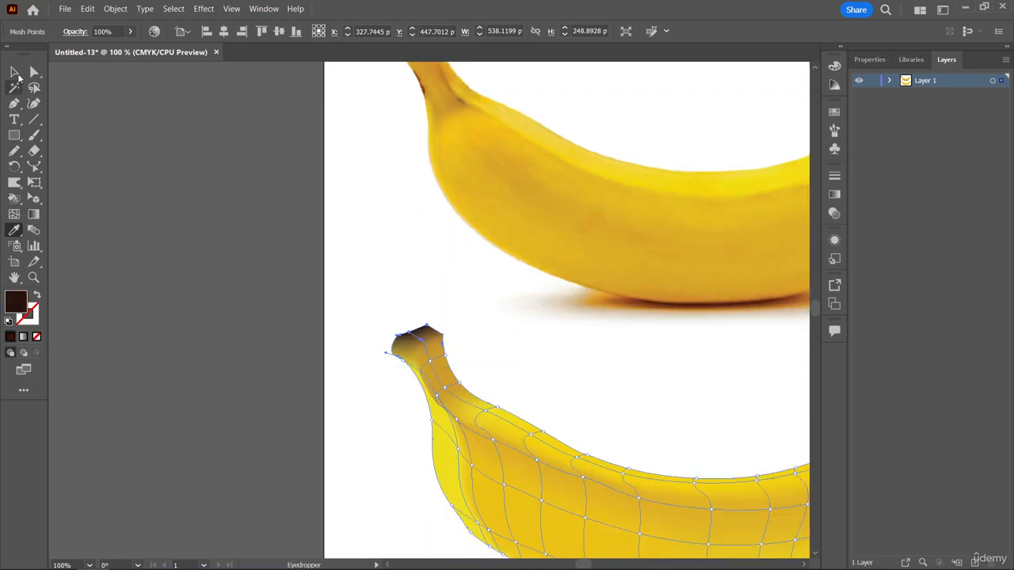
{"action": "left_click", "coordinate": [34, 72]}
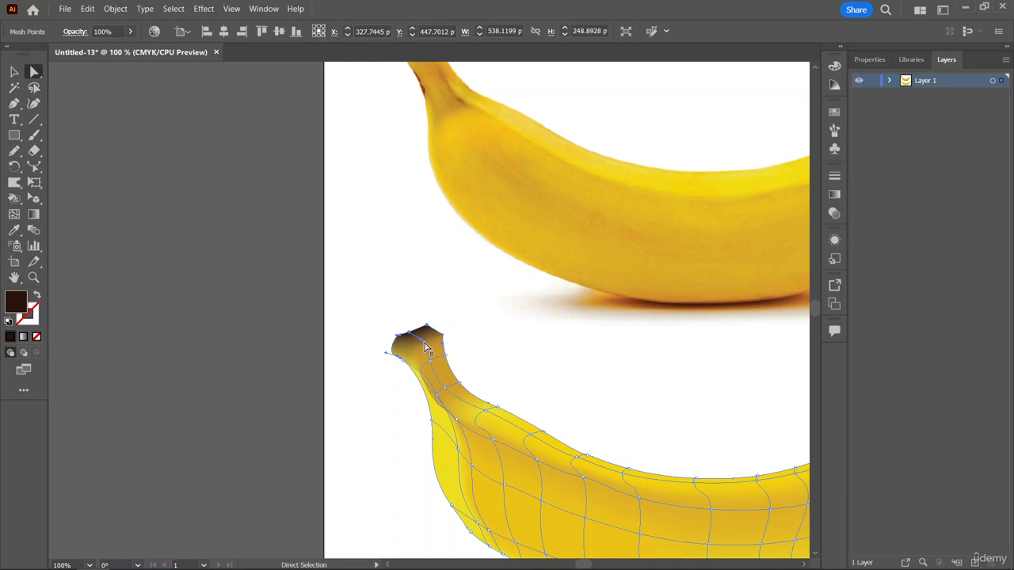
{"action": "key", "text": "ctrl+shift+a"}
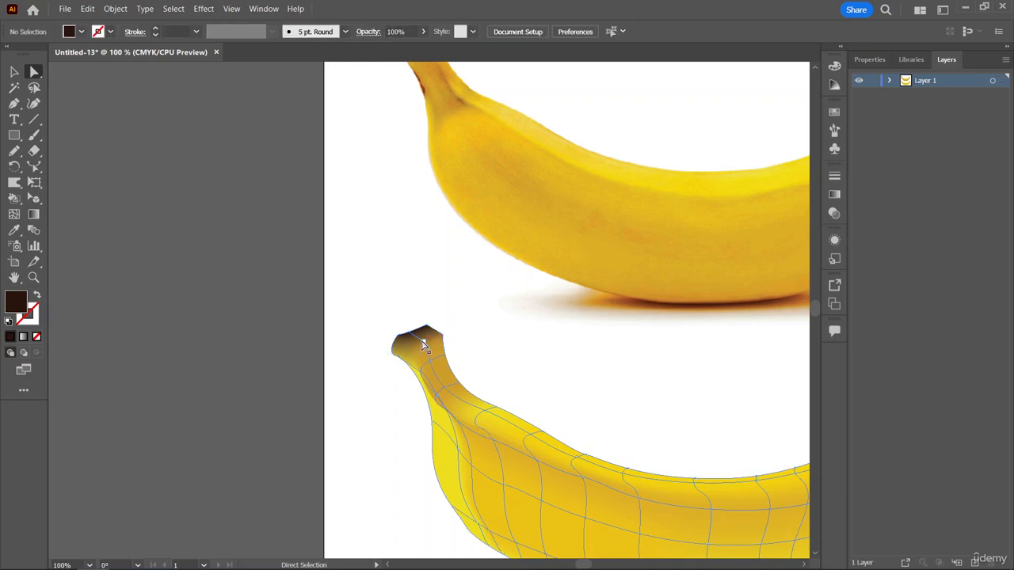
{"action": "left_click", "coordinate": [424, 346]}
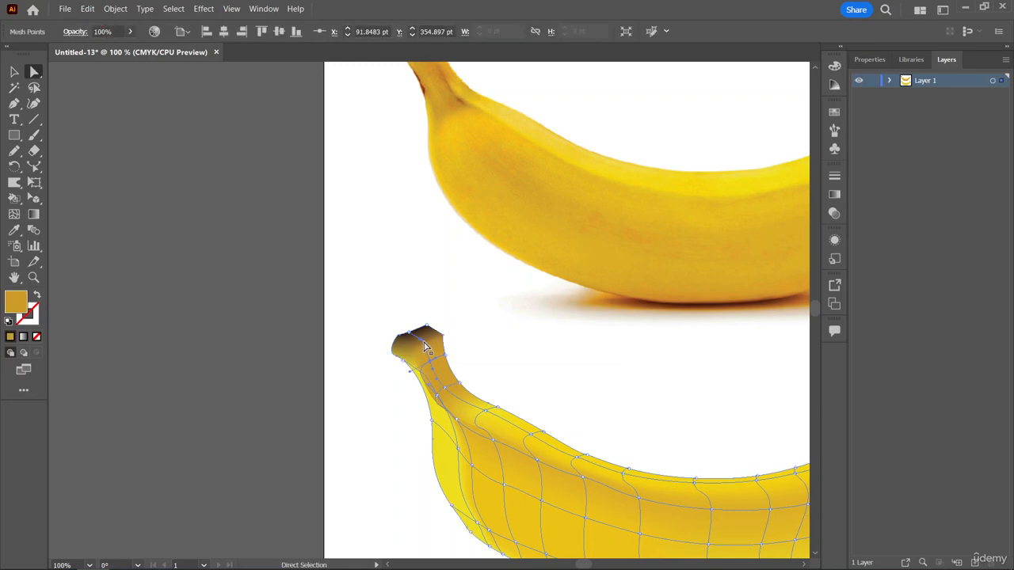
{"action": "key", "text": "ctrl+shift+a"}
{"action": "left_click_drag", "start_coordinate": [422, 339], "coordinate": [413, 331]}
Deselect the mesh banana and compare its overall shading with the photo banana.
{"action": "scroll", "coordinate": [526, 315], "scroll_direction": "down", "scroll_amount": 2}
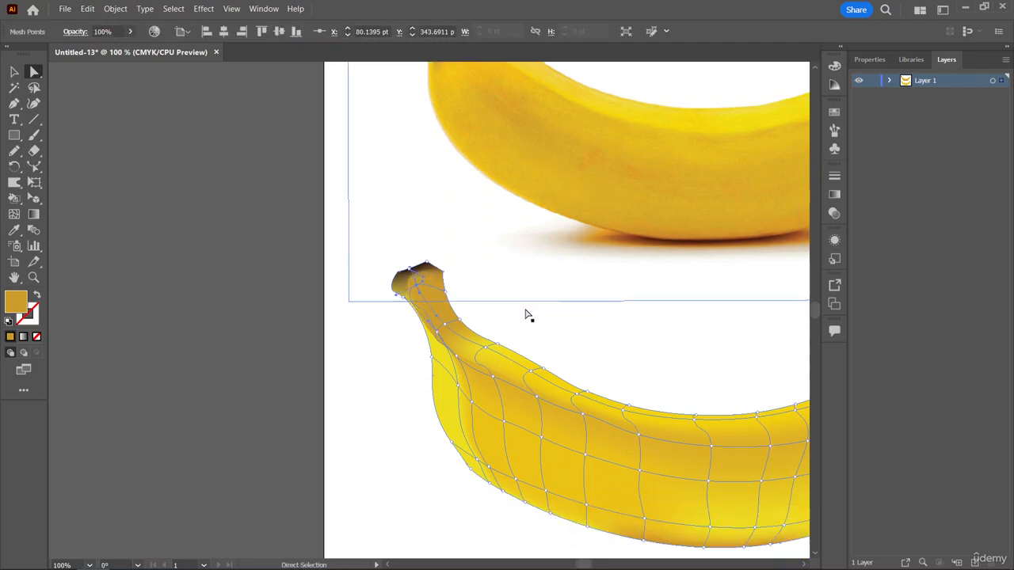
{"action": "scroll", "coordinate": [527, 314], "scroll_direction": "right", "scroll_amount": 4}
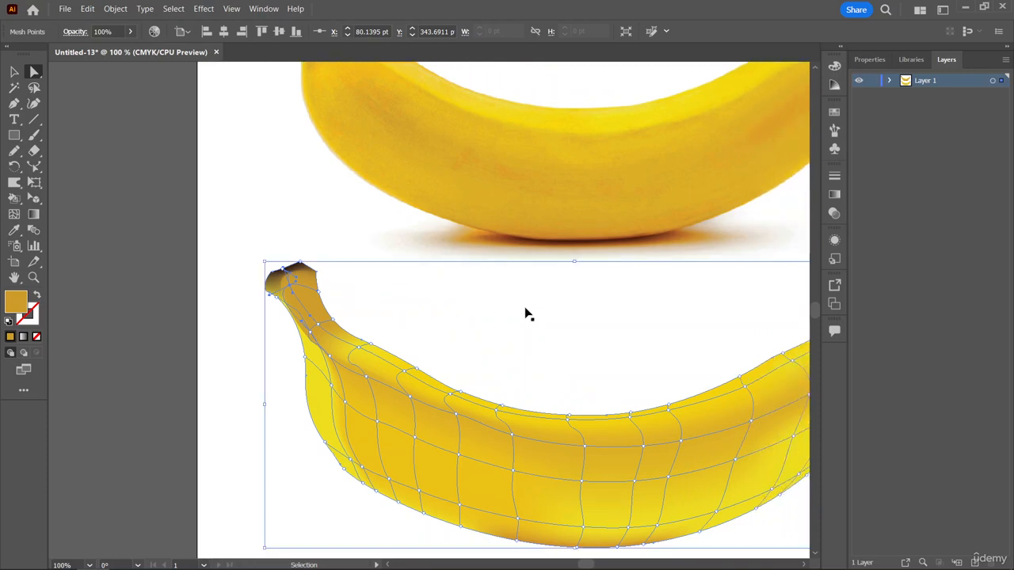
{"action": "key", "text": "ctrl+minus"}
{"action": "scroll", "coordinate": [550, 312], "scroll_direction": "right", "scroll_amount": 4}
{"action": "scroll", "coordinate": [550, 312], "scroll_direction": "up", "scroll_amount": 1}
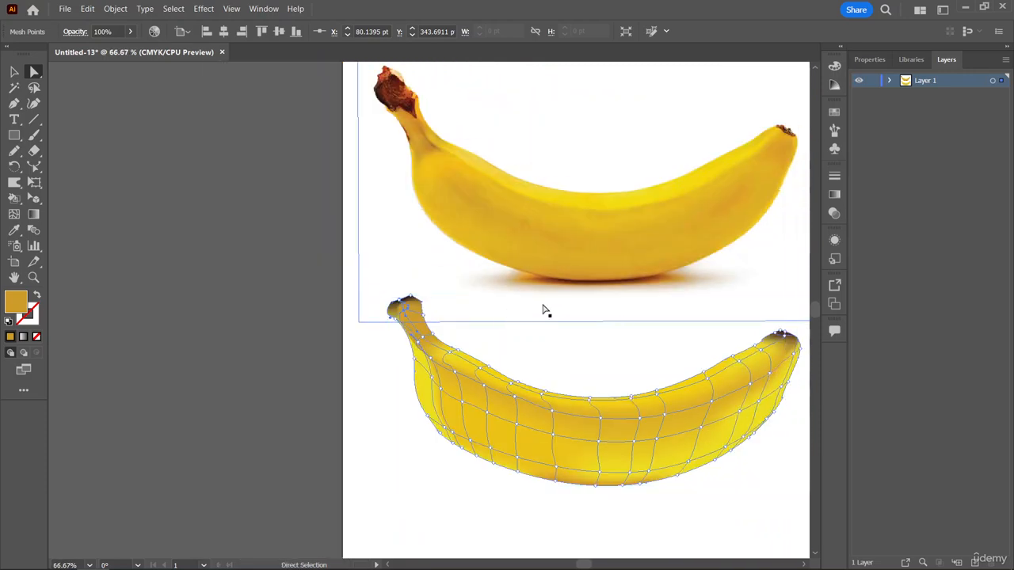
{"action": "left_click", "coordinate": [16, 74]}
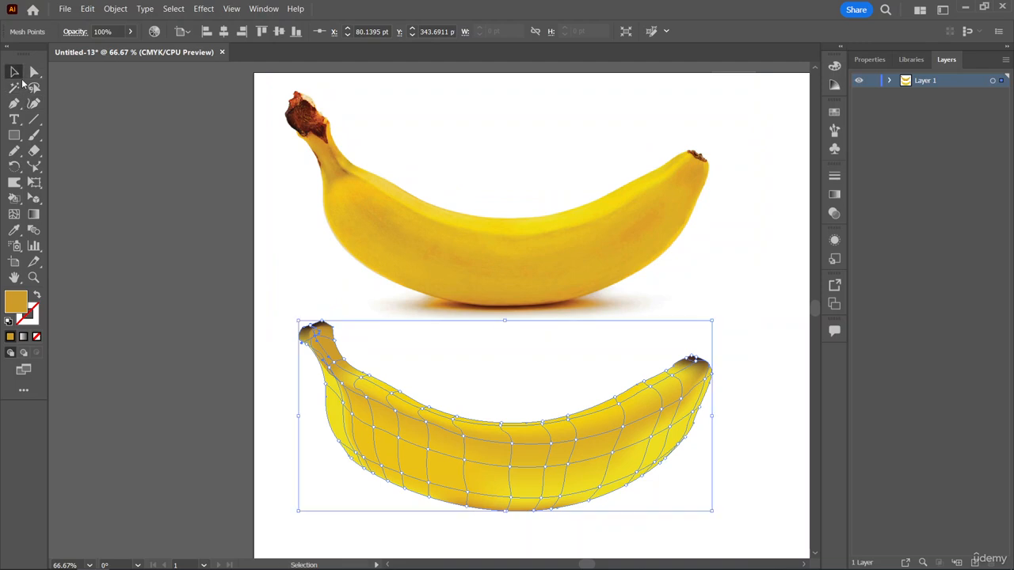
{"action": "left_click", "coordinate": [762, 358]}
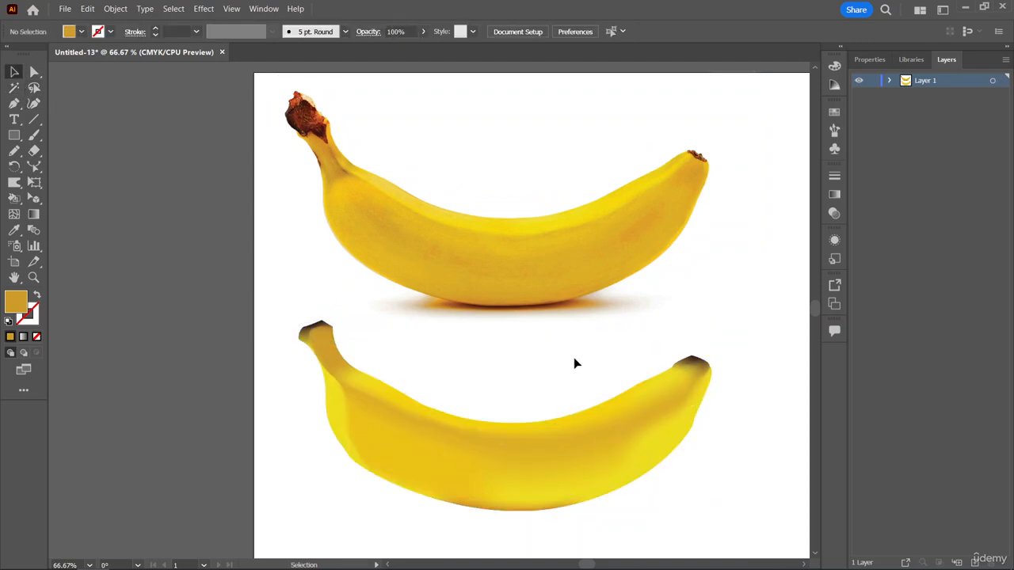
{"action": "scroll", "coordinate": [584, 364], "scroll_direction": "right", "scroll_amount": 1}
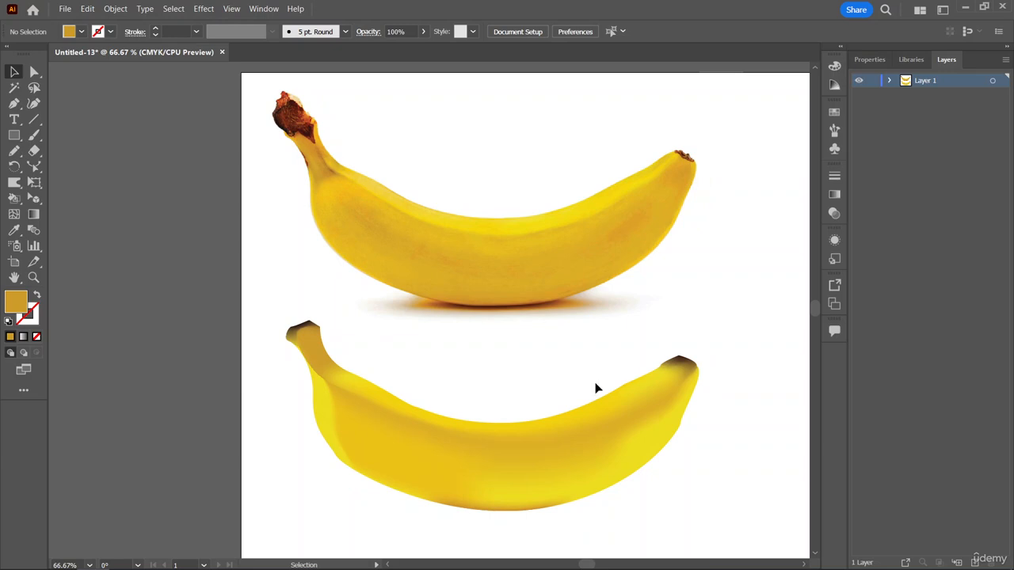